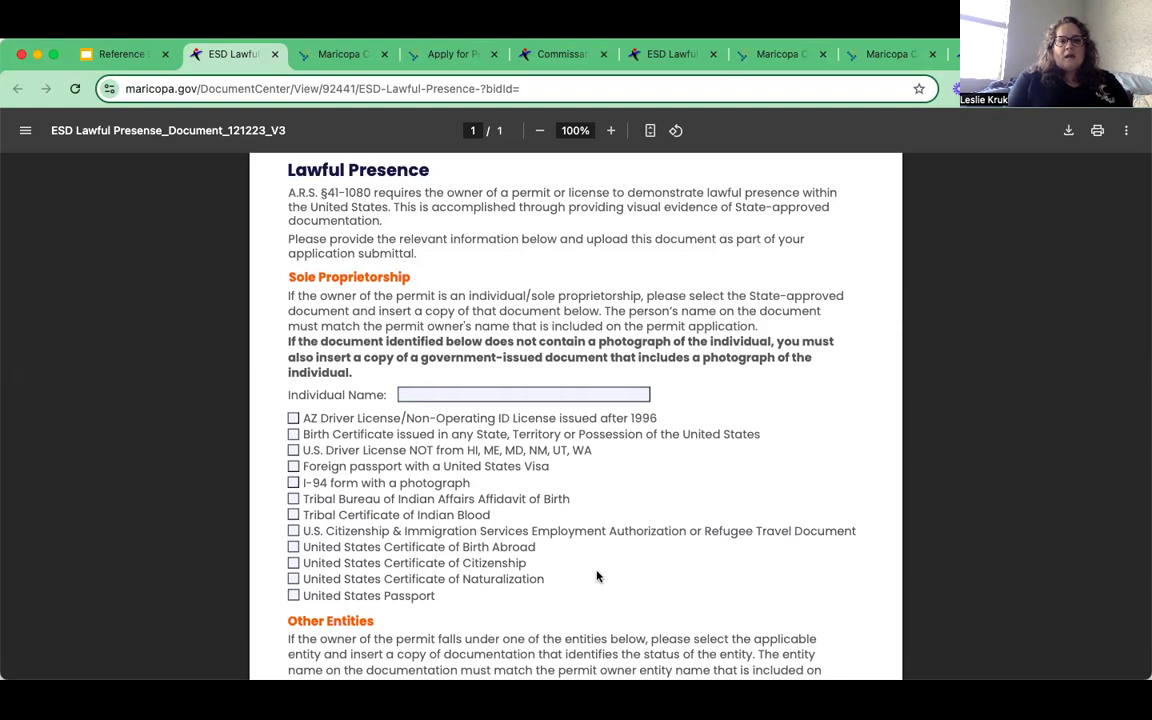
- Scroll the Lawful Presence PDF to the Other Entities section, then return to the Reference slides
scroll(597, 575, "down", 3)
scroll(597, 575, "down", 3)
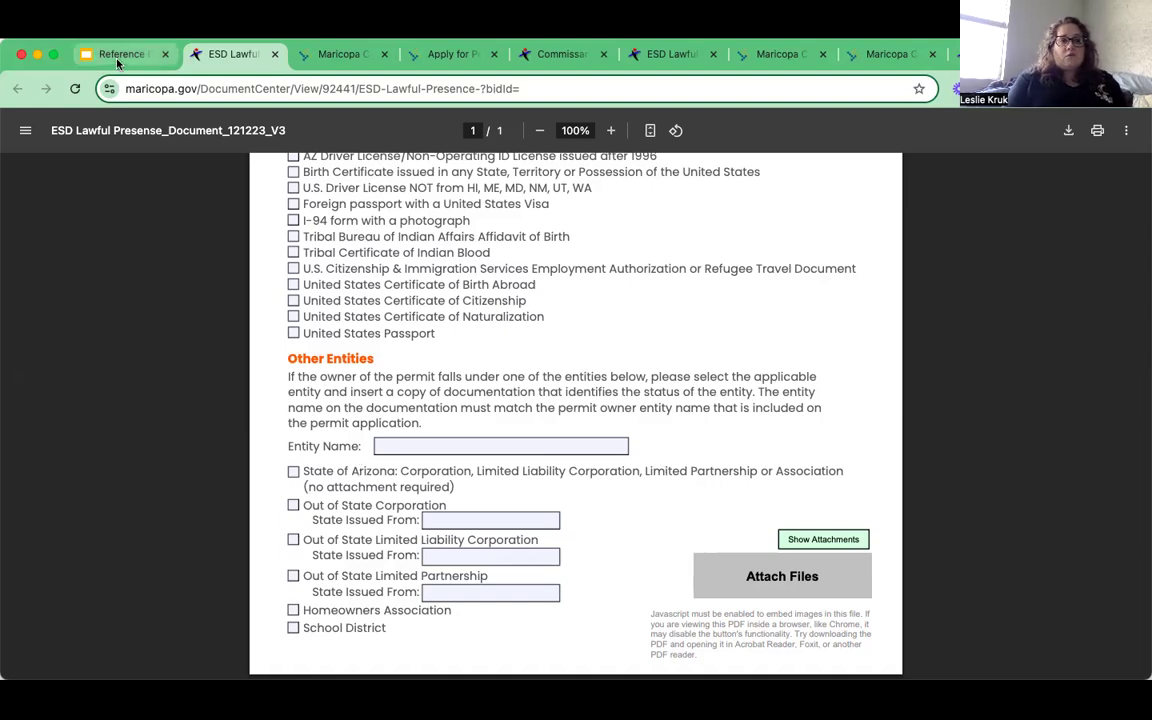
key("ctrl+shift+Tab")
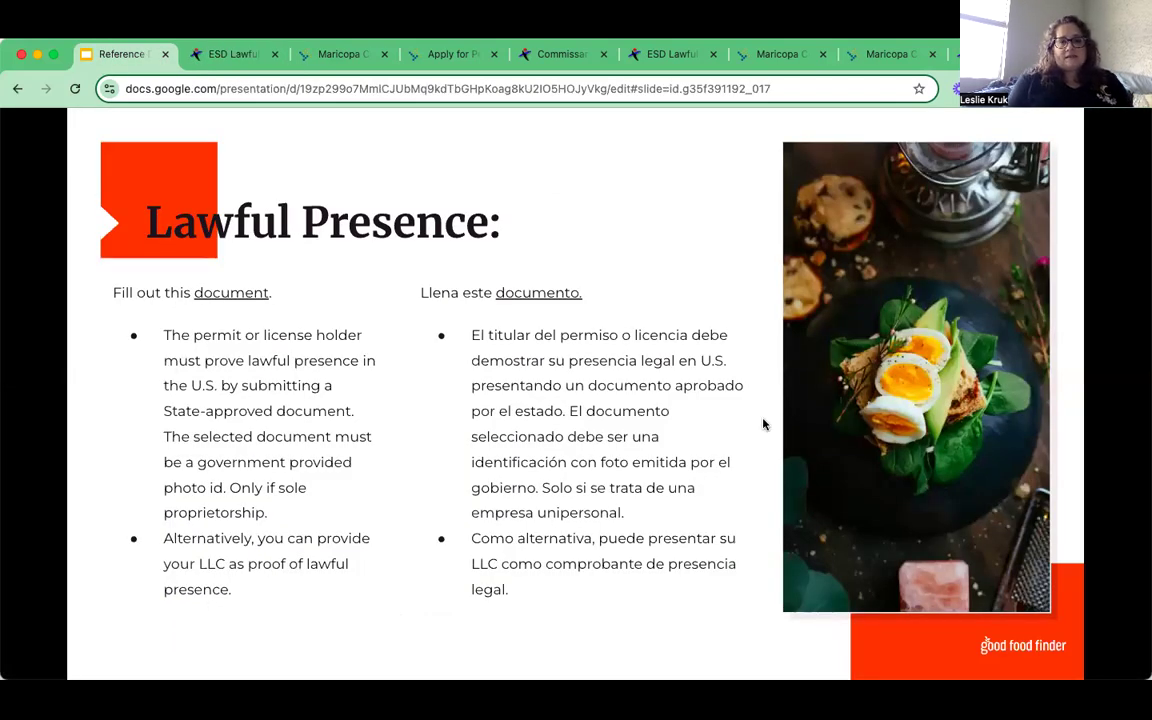
- Present the slide deck full screen and advance to the Commissary Agreement slide
key("super+Return")
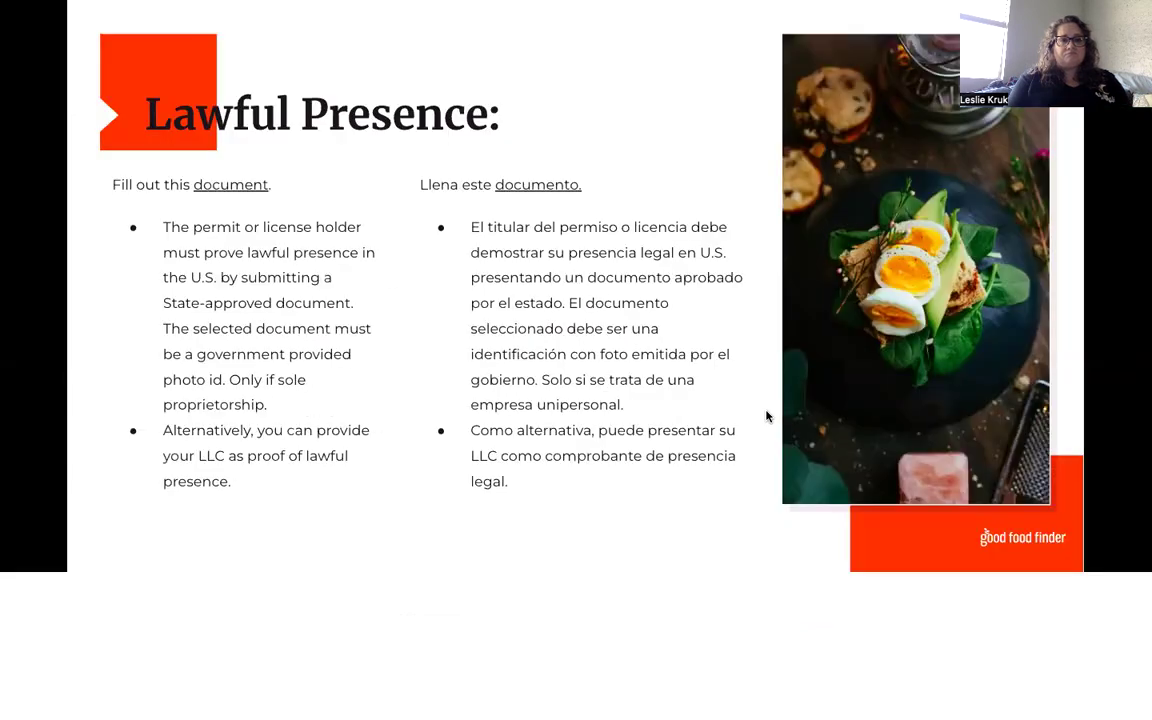
key("Right")
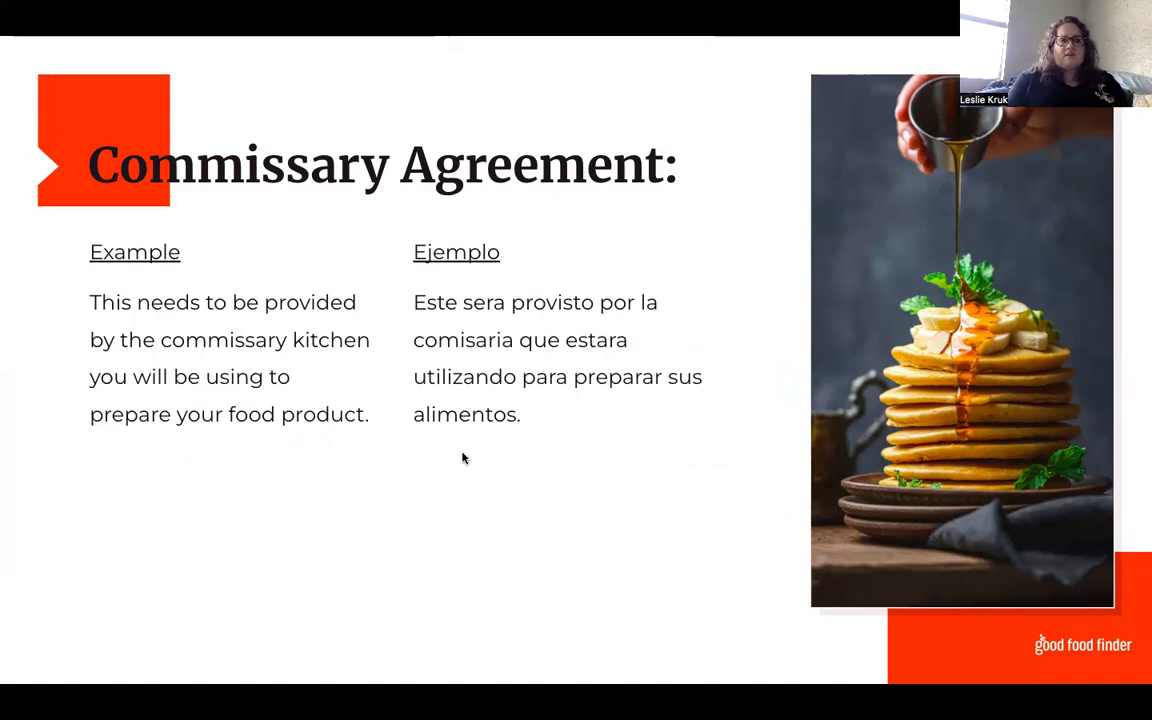
- Open the Commissary Agreement example PDF and scroll through its commissary list to page 2
left_click(165, 252)
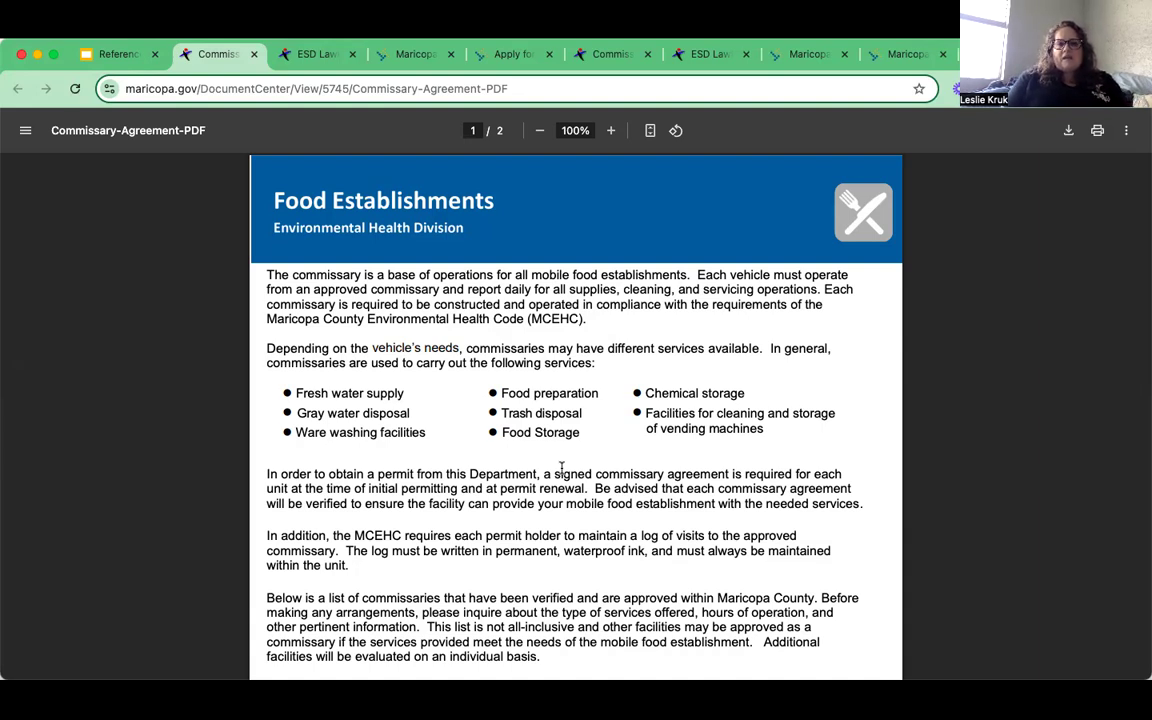
scroll(561, 468, "down", 1)
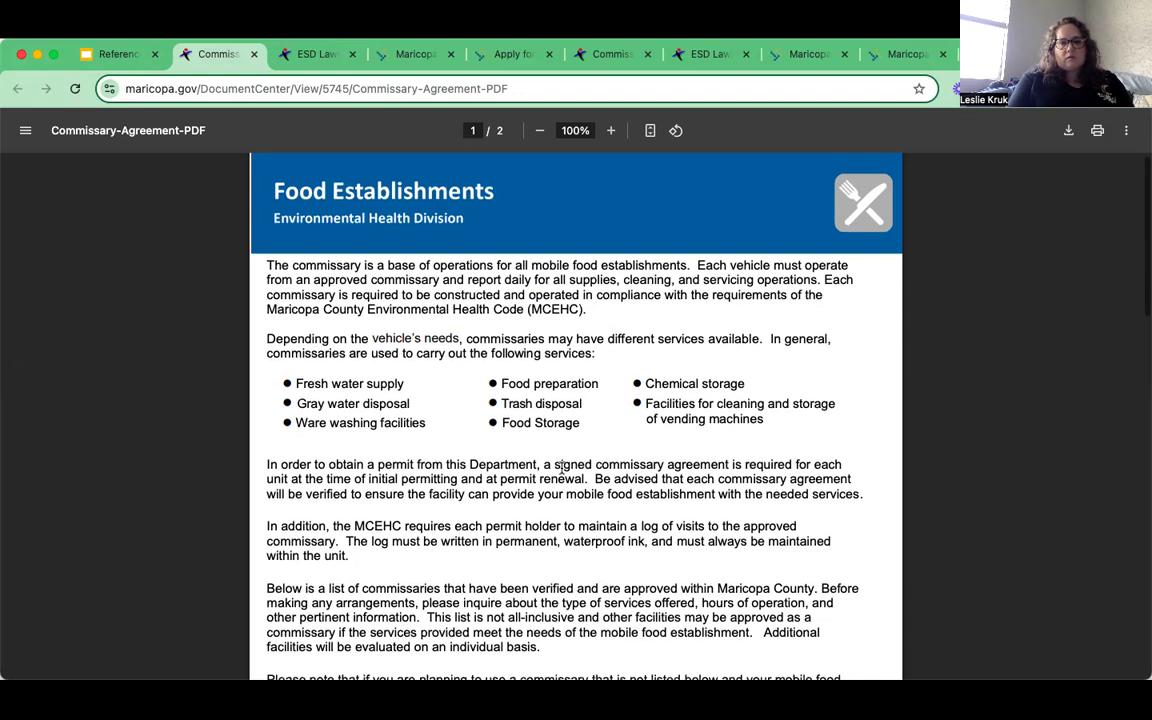
scroll(561, 468, "down", 5)
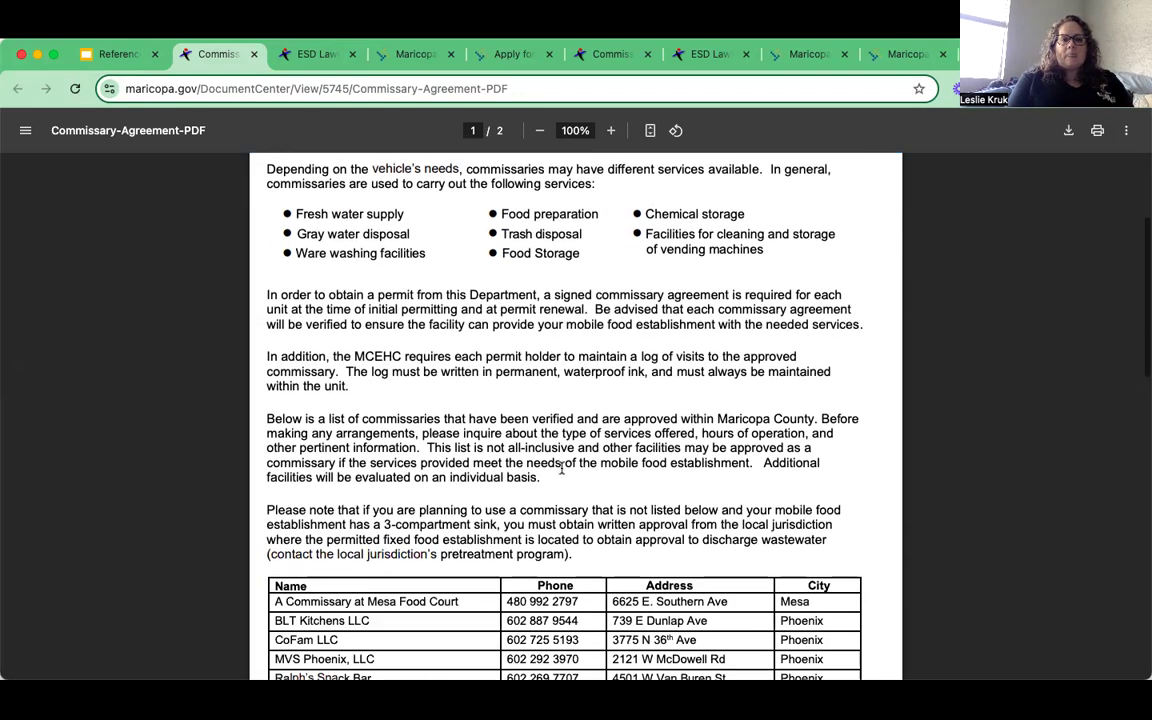
scroll(561, 468, "down", 1)
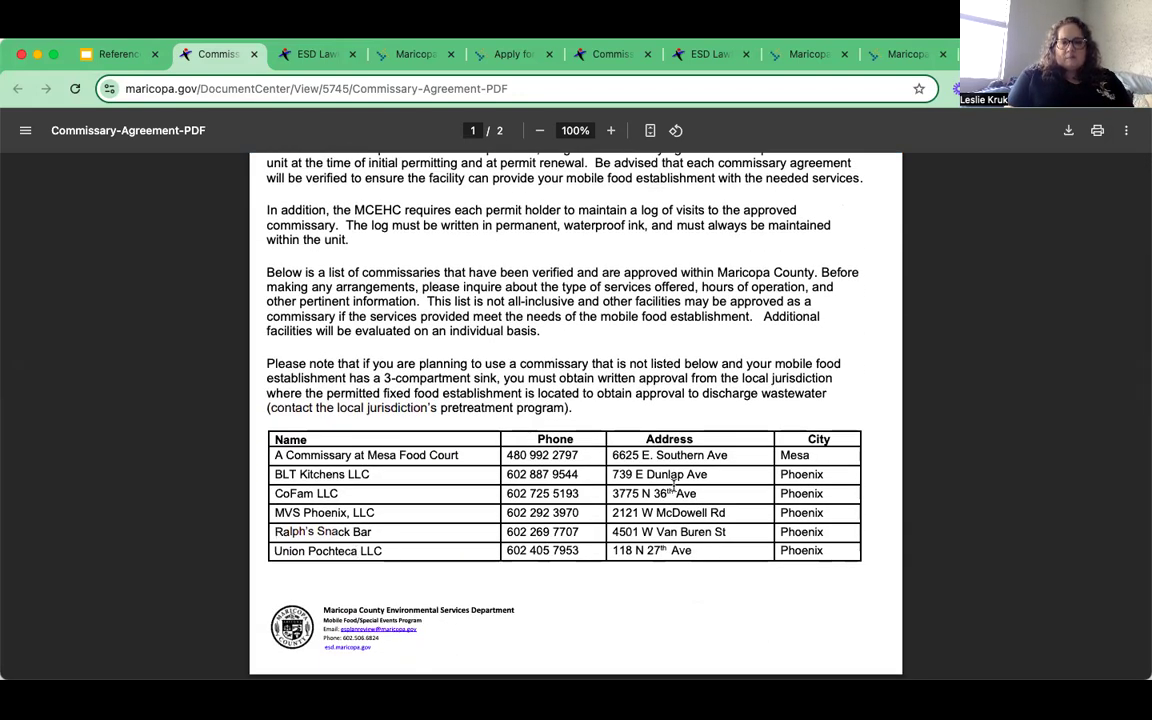
scroll(508, 405, "down", 2)
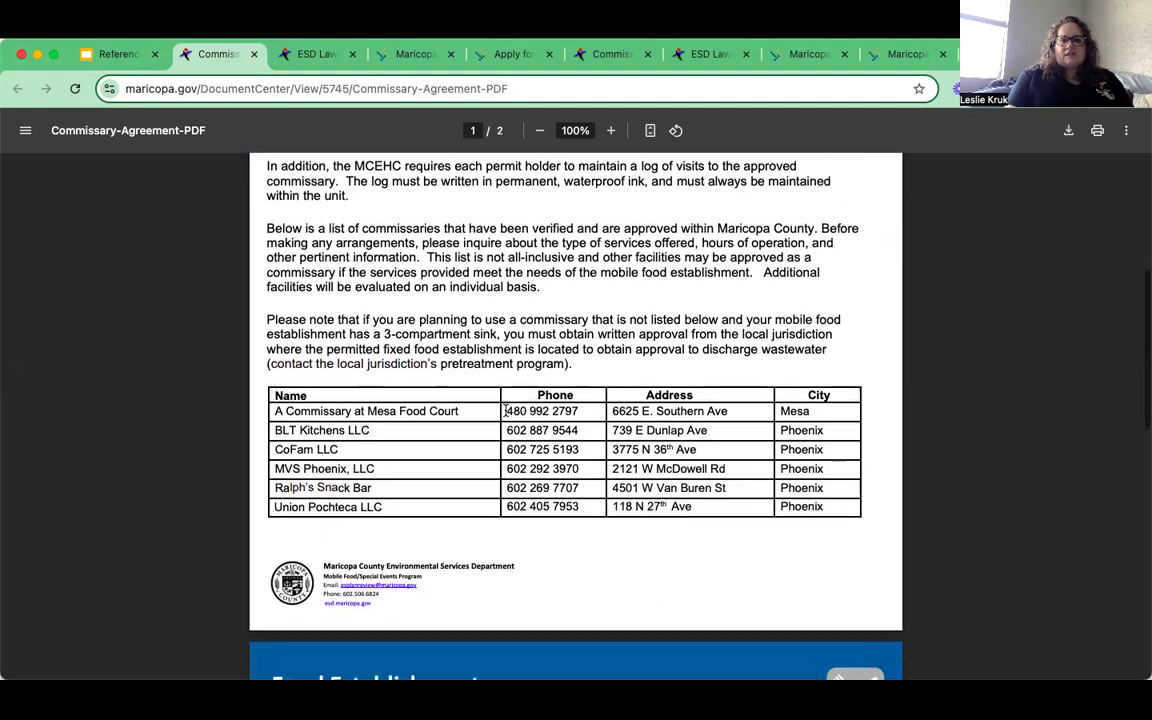
scroll(506, 410, "down", 6)
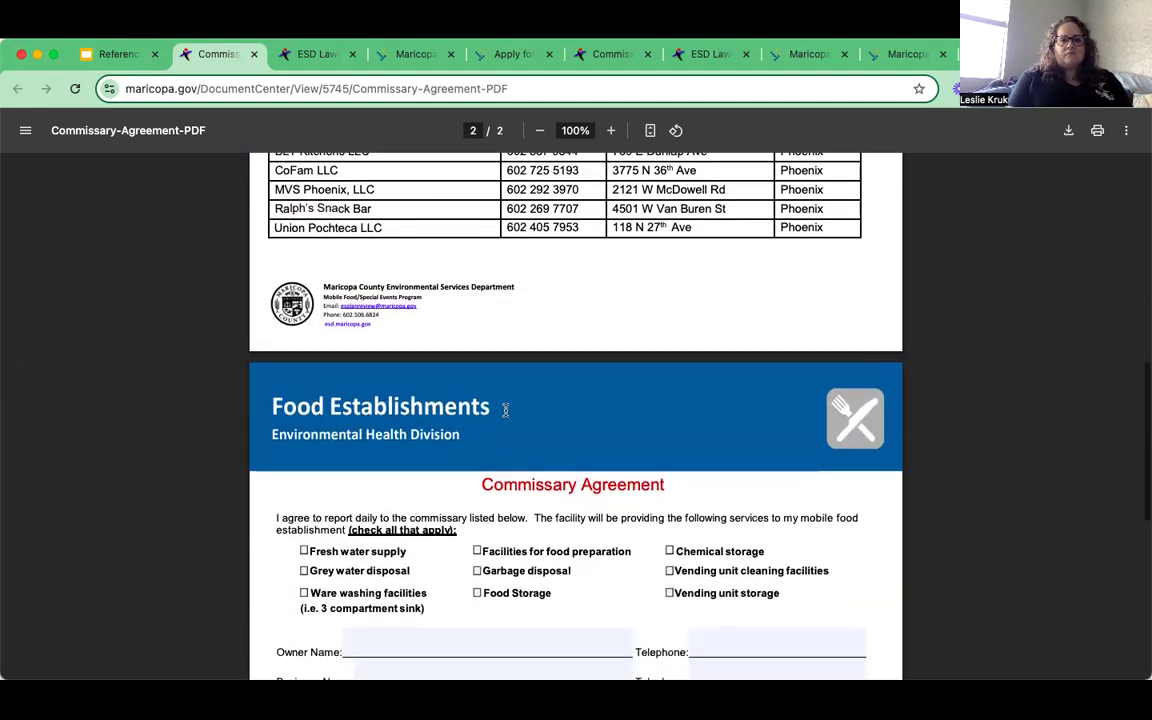
scroll(505, 410, "down", 2)
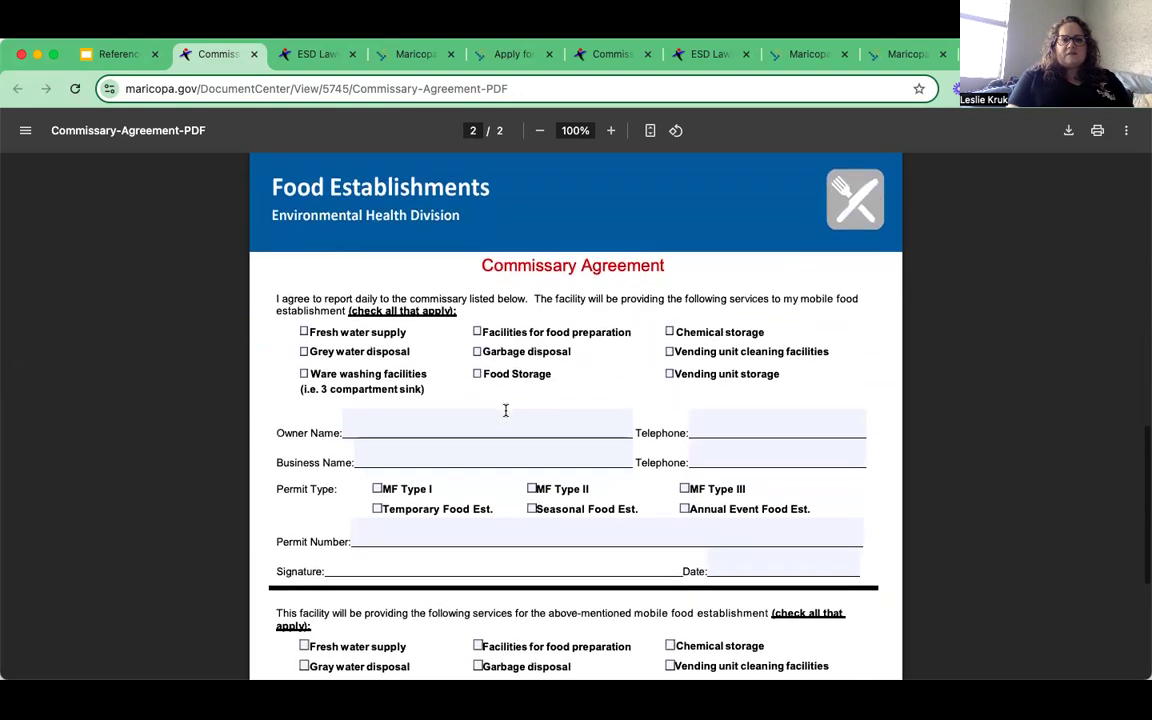
scroll(505, 410, "down", 1)
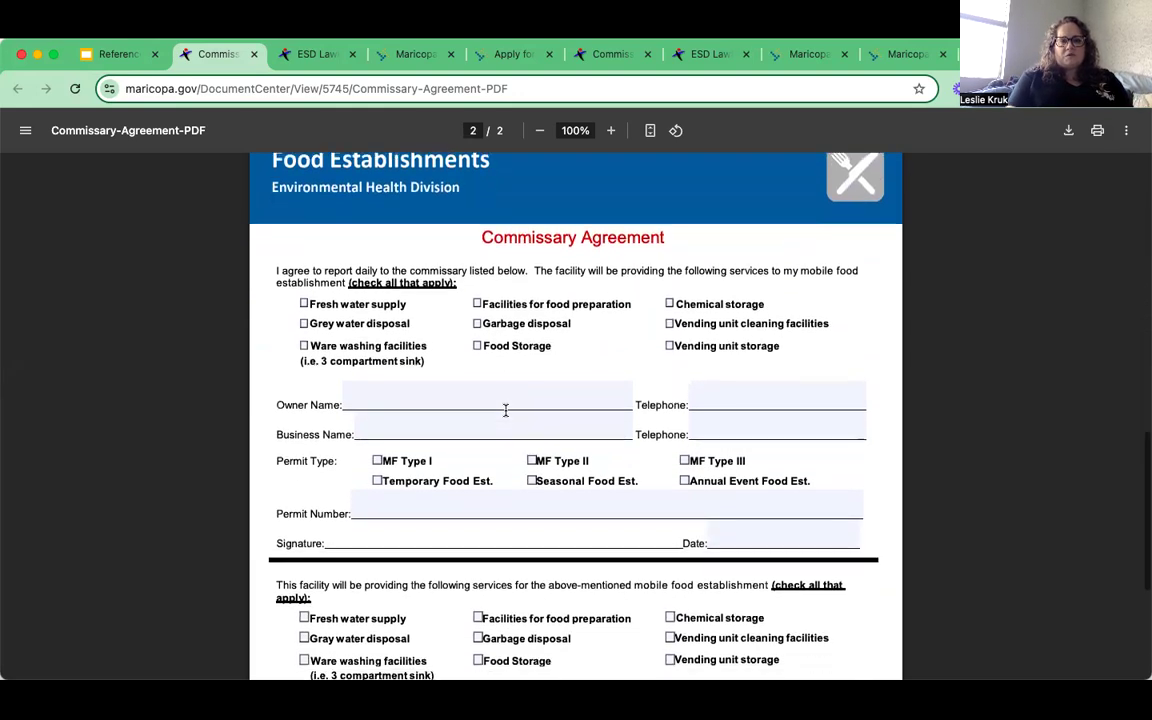
scroll(505, 410, "down", 1)
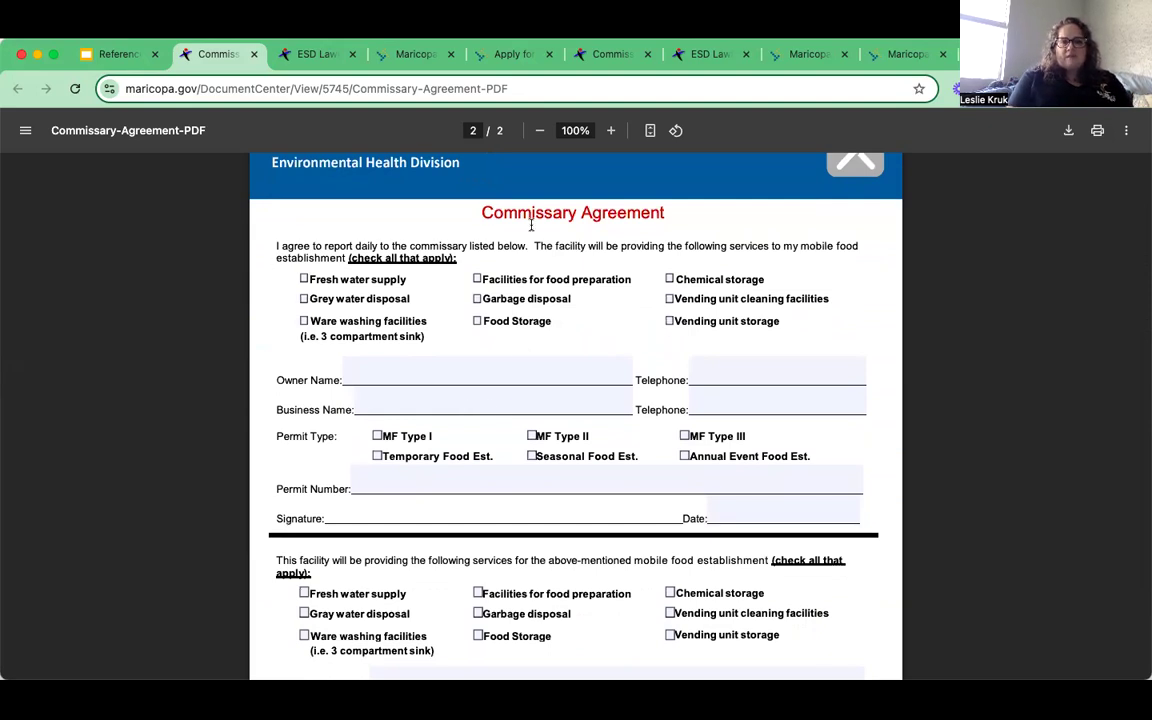
scroll(531, 225, "down", 1)
scroll(531, 224, "down", 5)
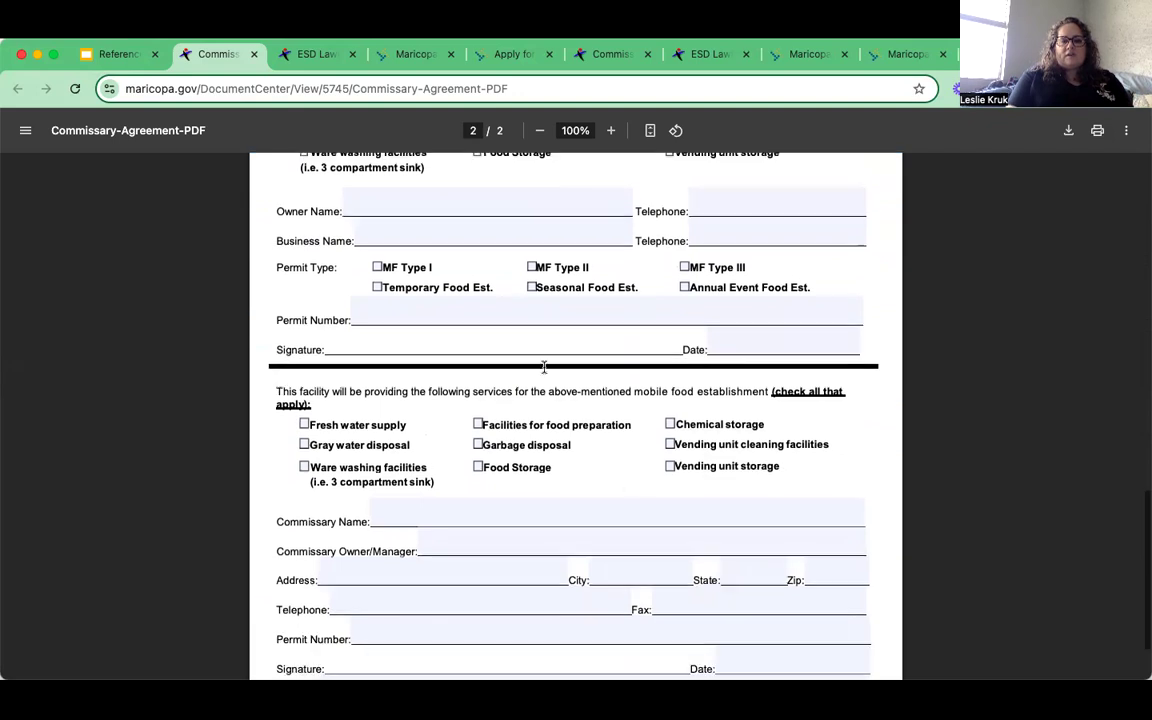
scroll(632, 490, "down", 2)
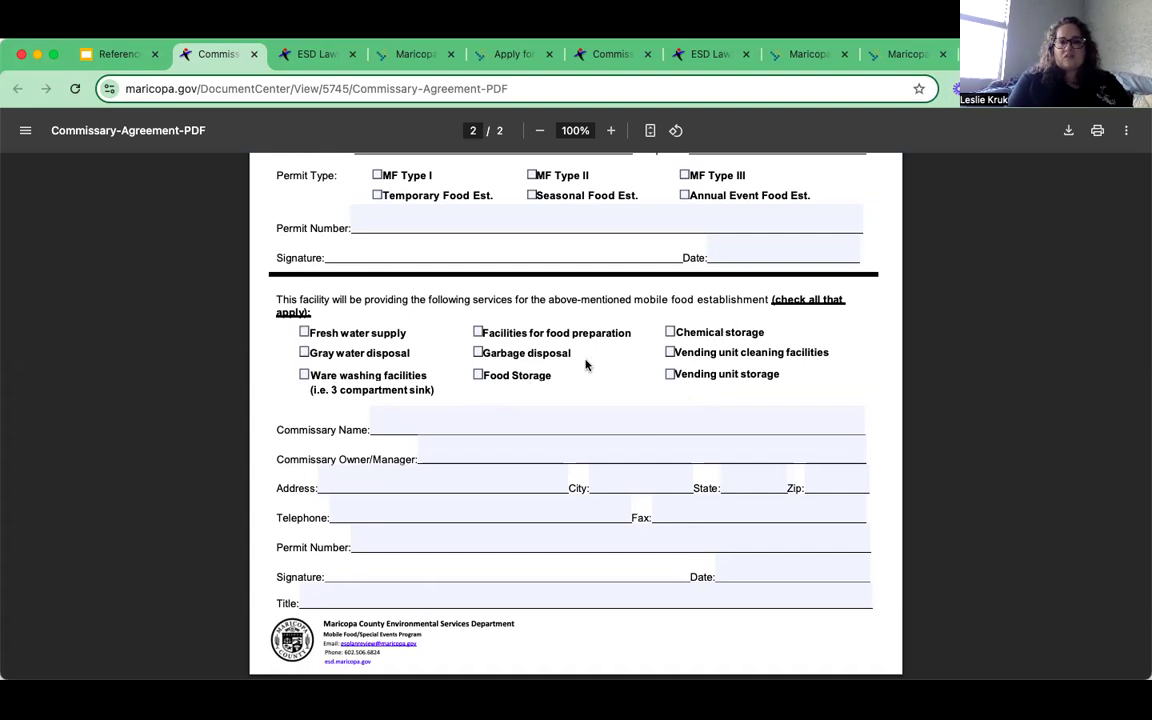
- Re-check the page-2 agreement form, then return to the Reference presentation
scroll(586, 364, "up", 1)
scroll(586, 364, "up", 5)
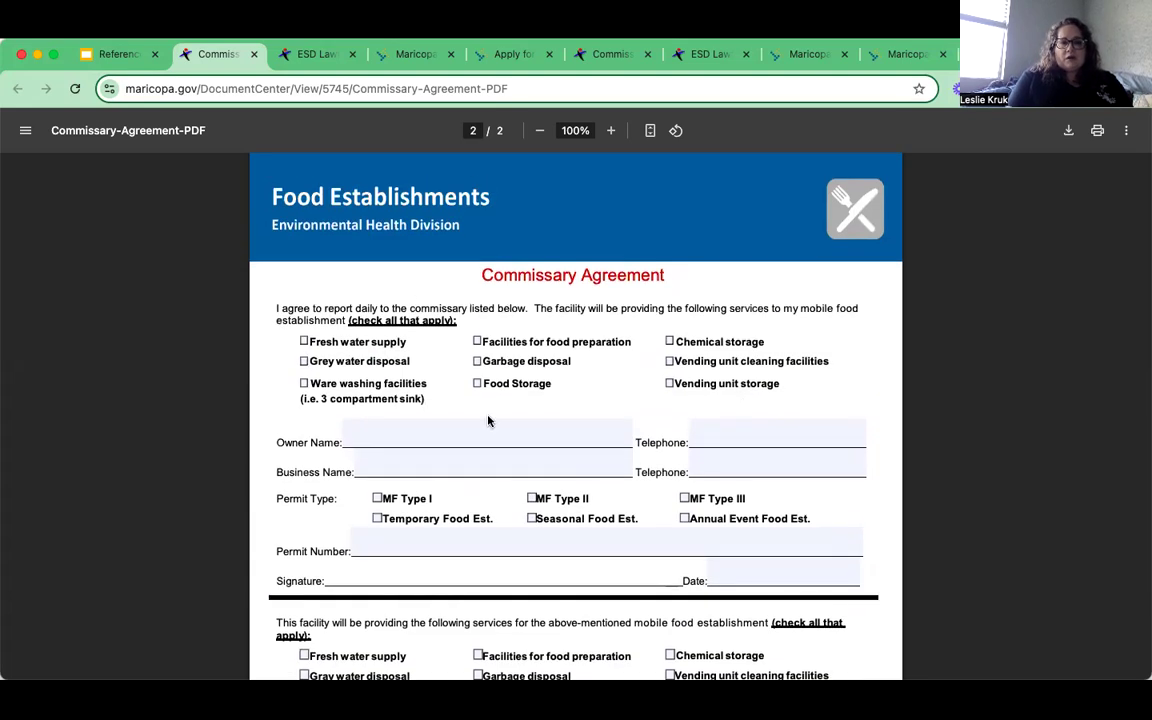
scroll(488, 420, "down", 1)
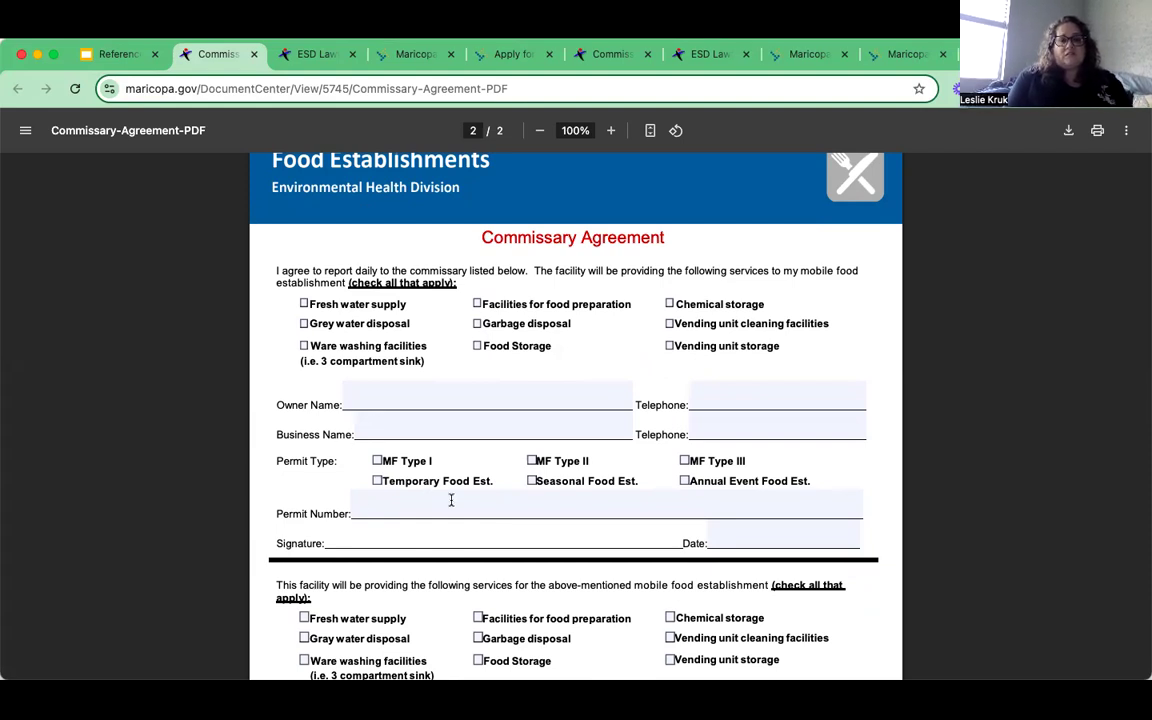
left_click(125, 62)
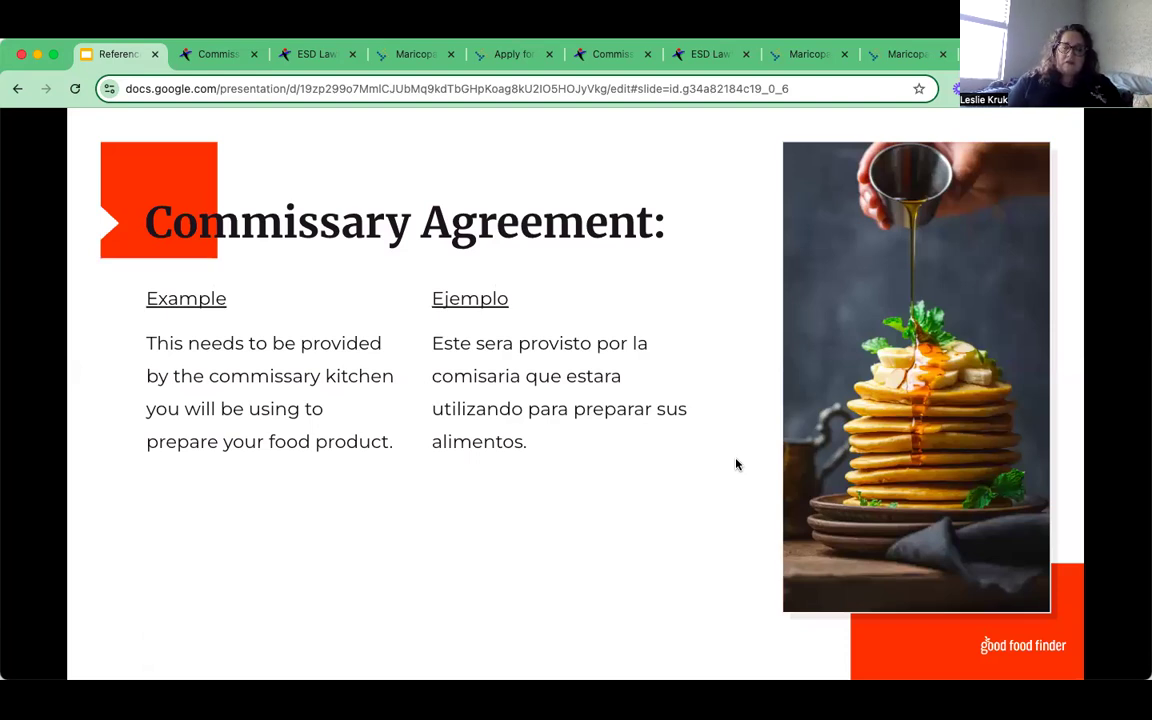
- Resume full-screen presentation and advance to the Apply! ¡Aplica! slide
key("ctrl+super+f")
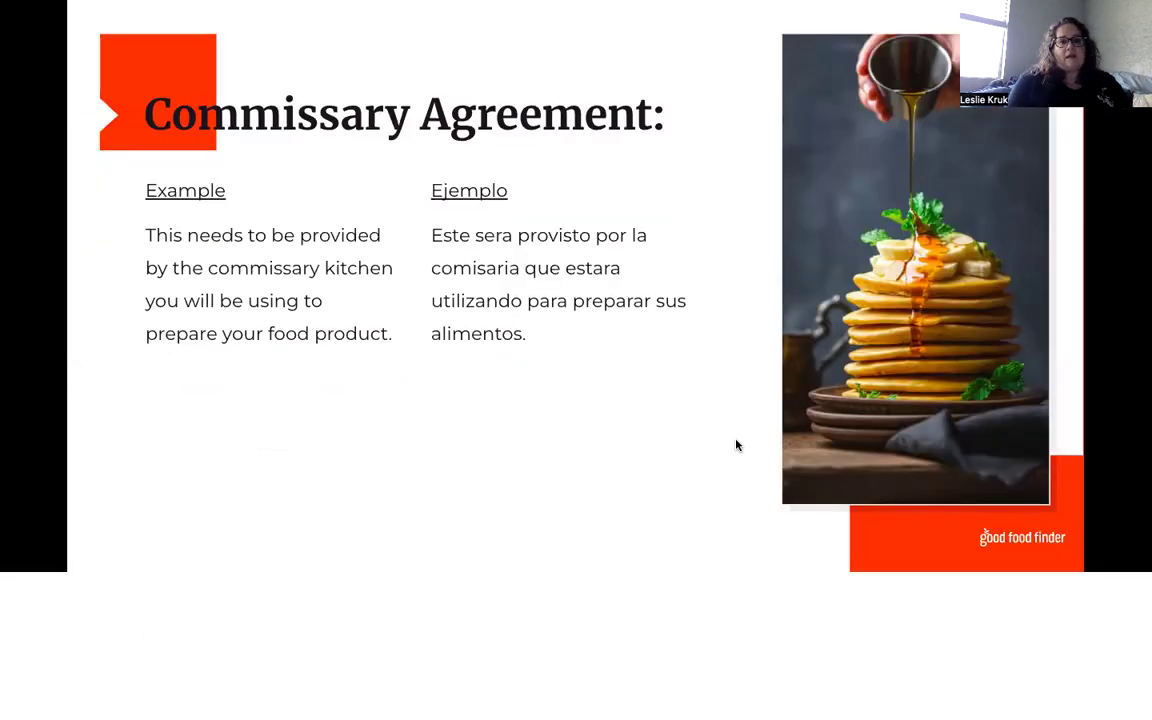
key("Right")
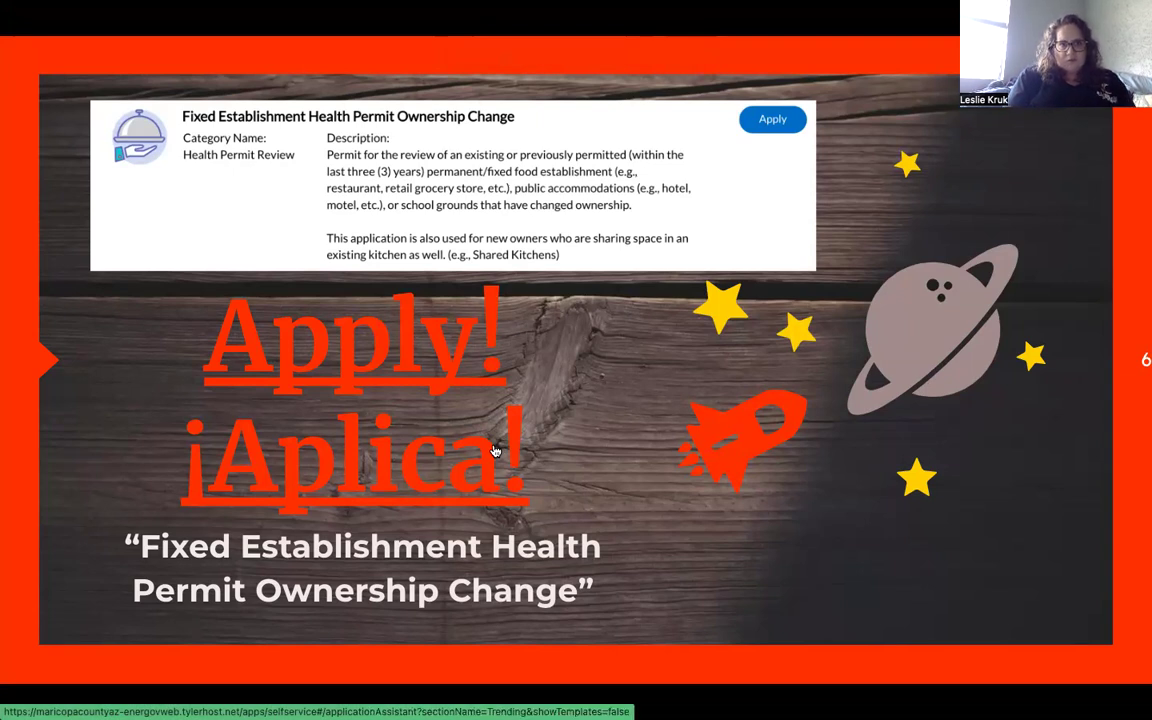
- Follow the Apply! link and apply for Fixed Establishment Health Permit Ownership Change from Trending
left_click(392, 368)
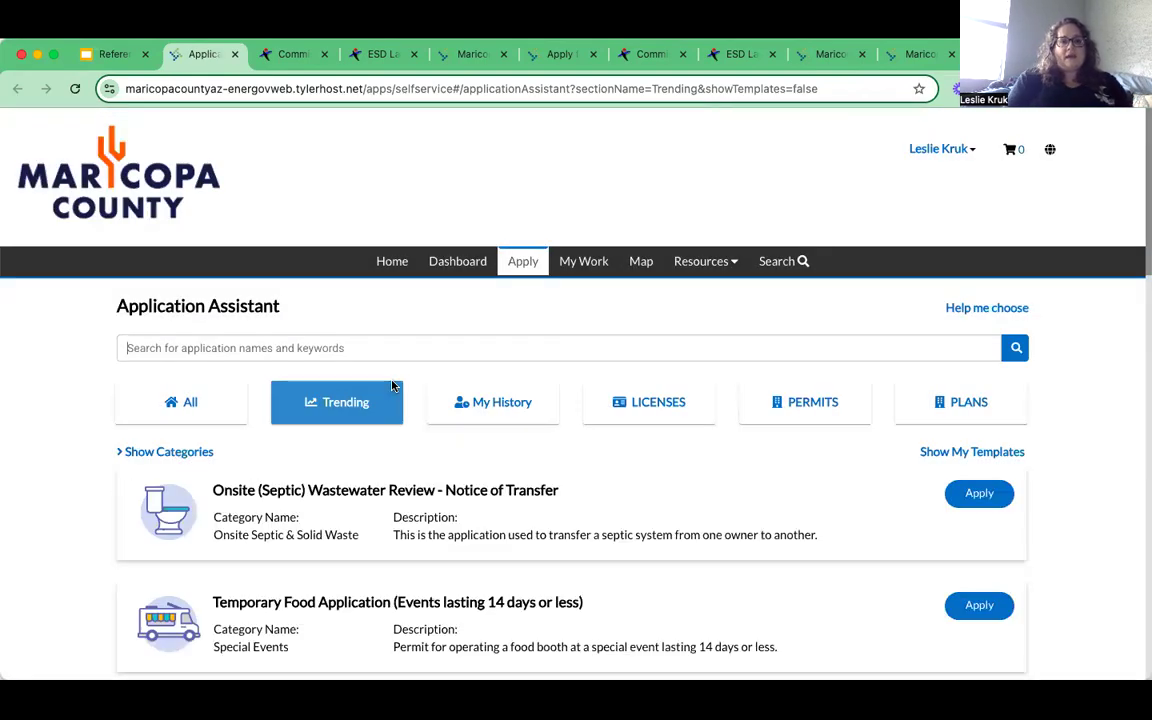
scroll(352, 317, "down", 1)
scroll(352, 315, "down", 9)
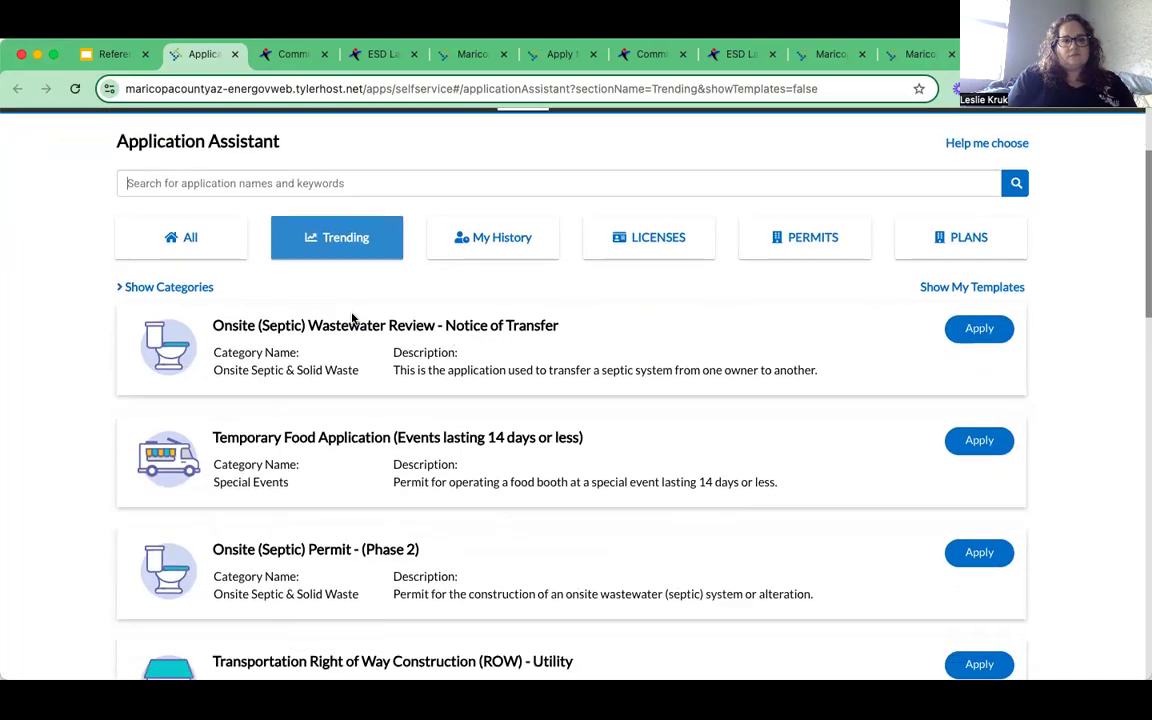
scroll(352, 317, "down", 4)
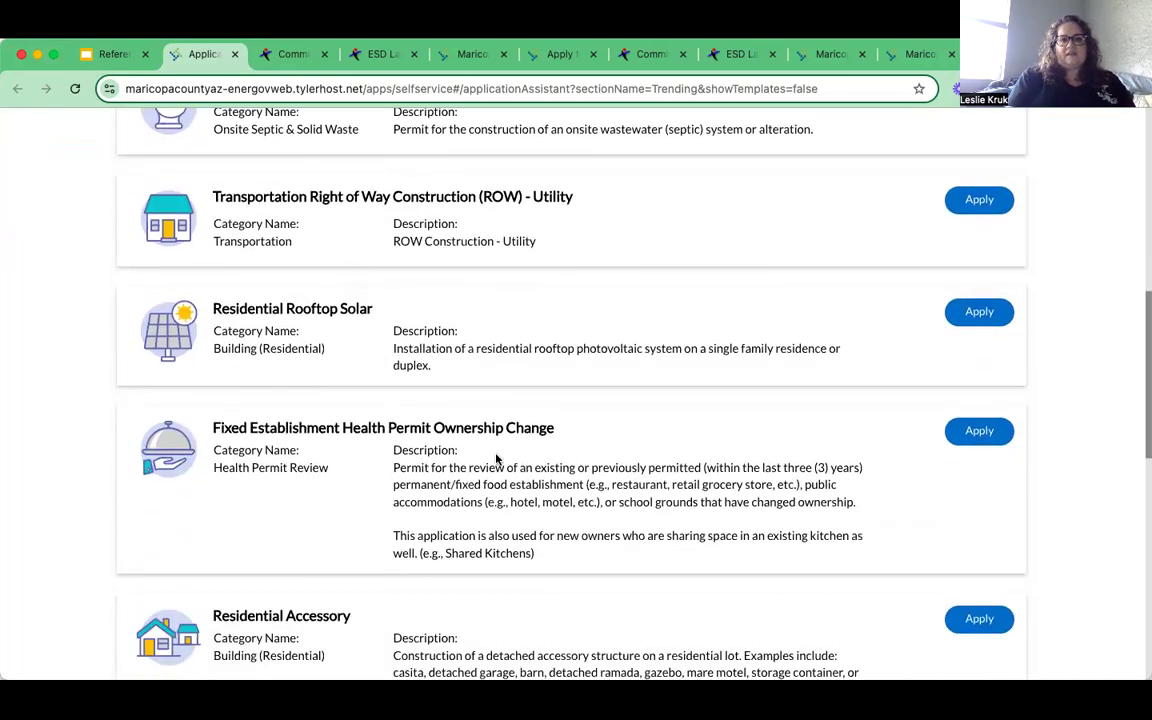
left_click(994, 432)
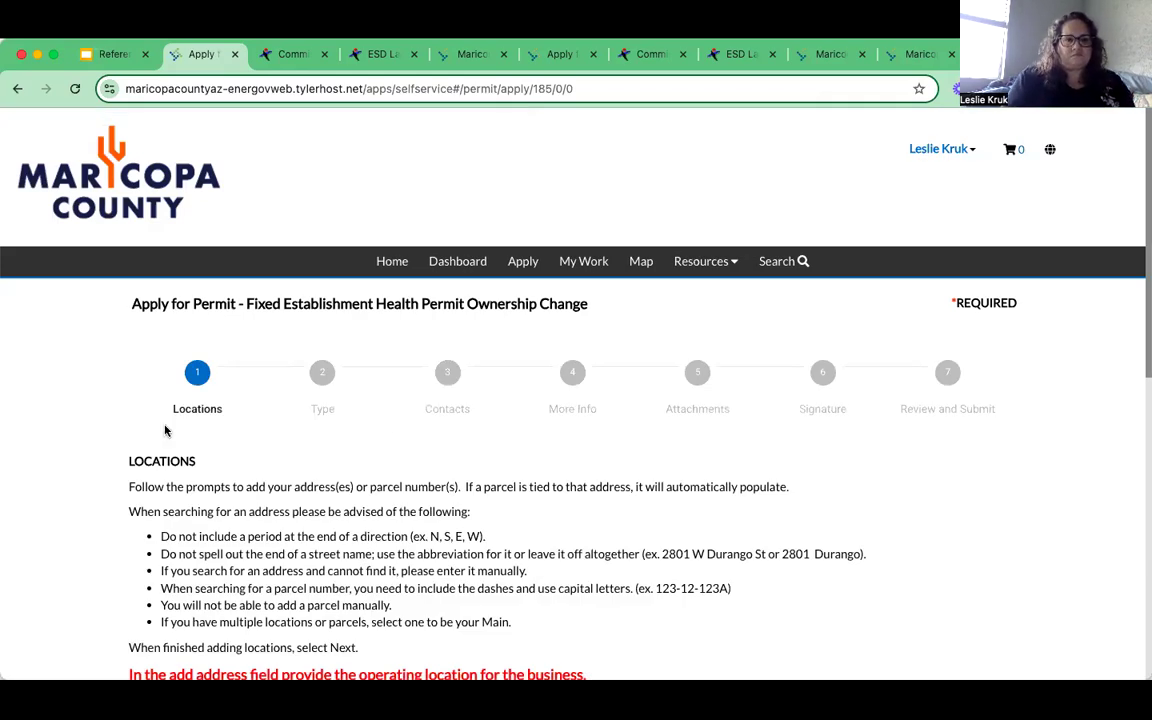
- Add a location to the ownership change application using the Enter Manually address form
scroll(154, 446, "down", 2)
scroll(154, 446, "down", 5)
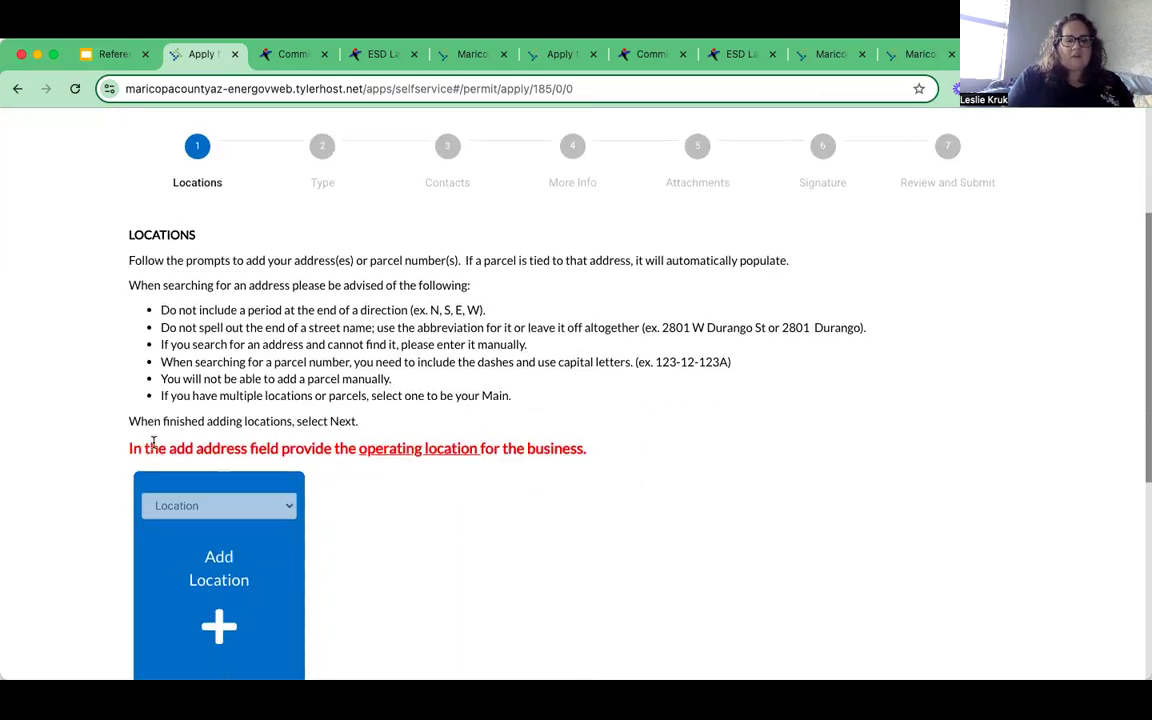
scroll(154, 449, "down", 2)
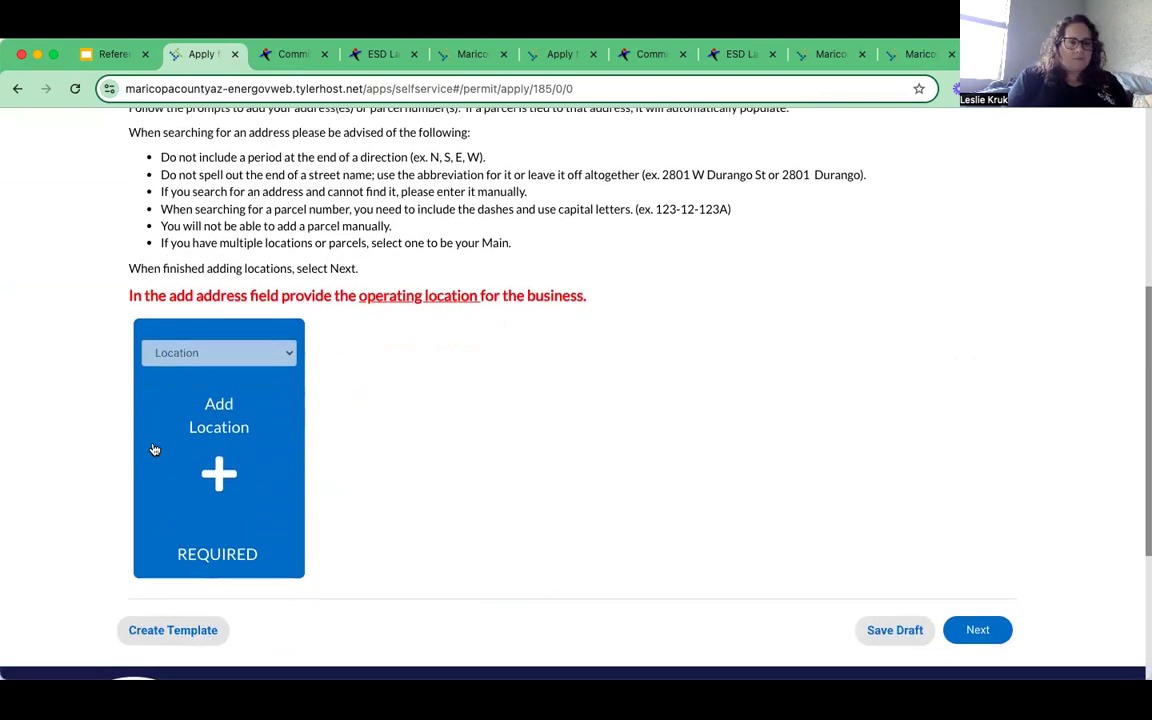
left_click(220, 445)
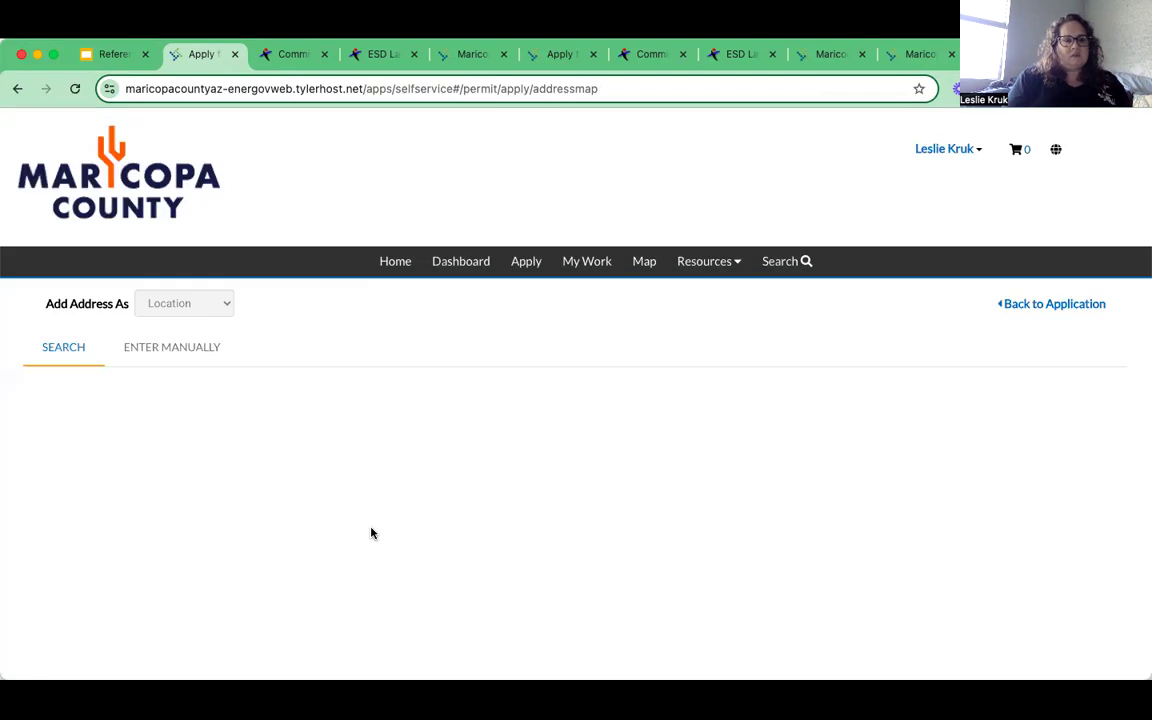
left_click(177, 352)
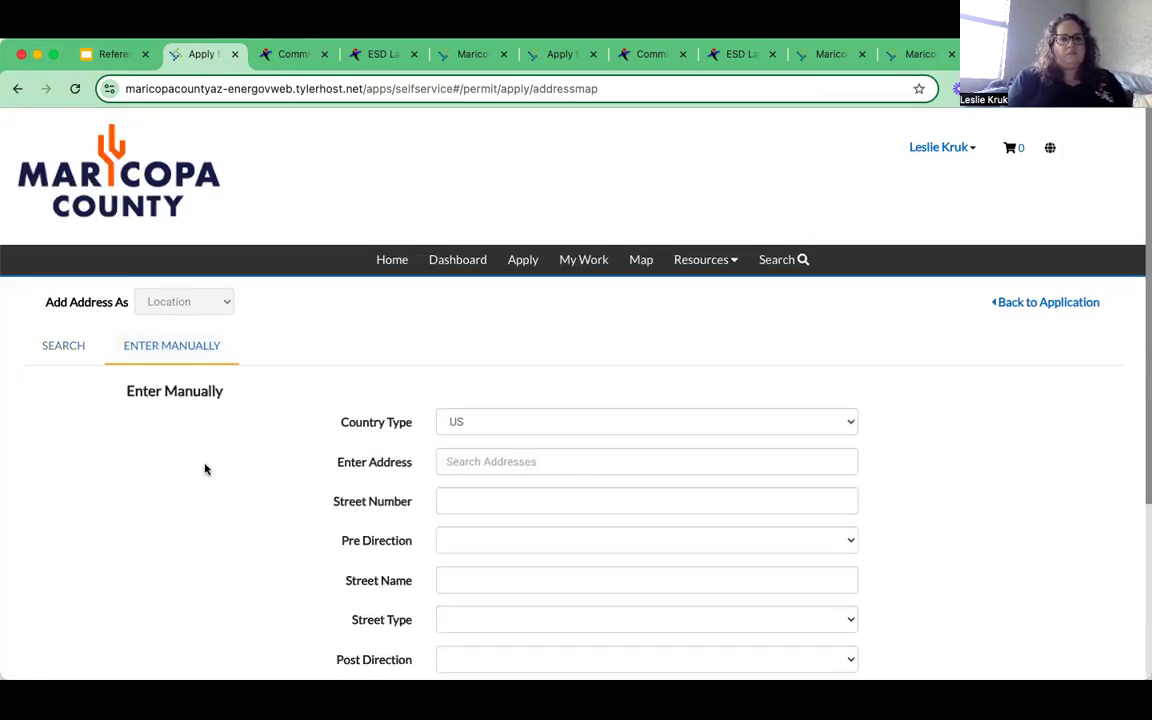
scroll(205, 469, "down", 2)
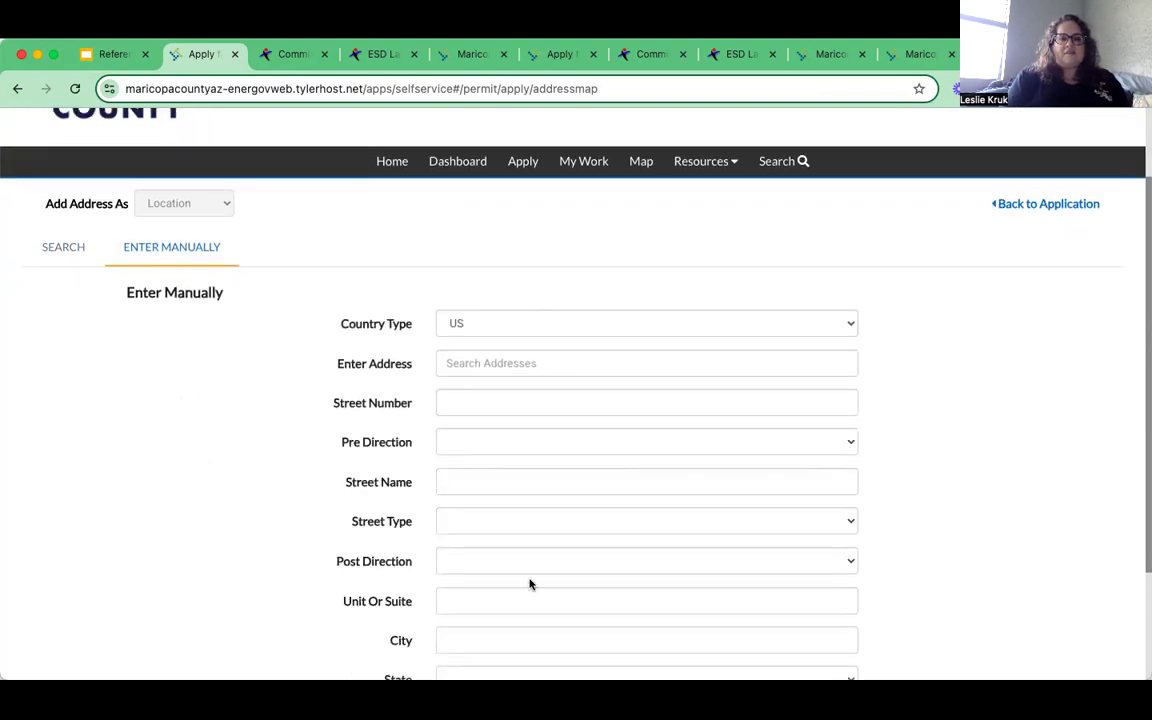
left_click(477, 364)
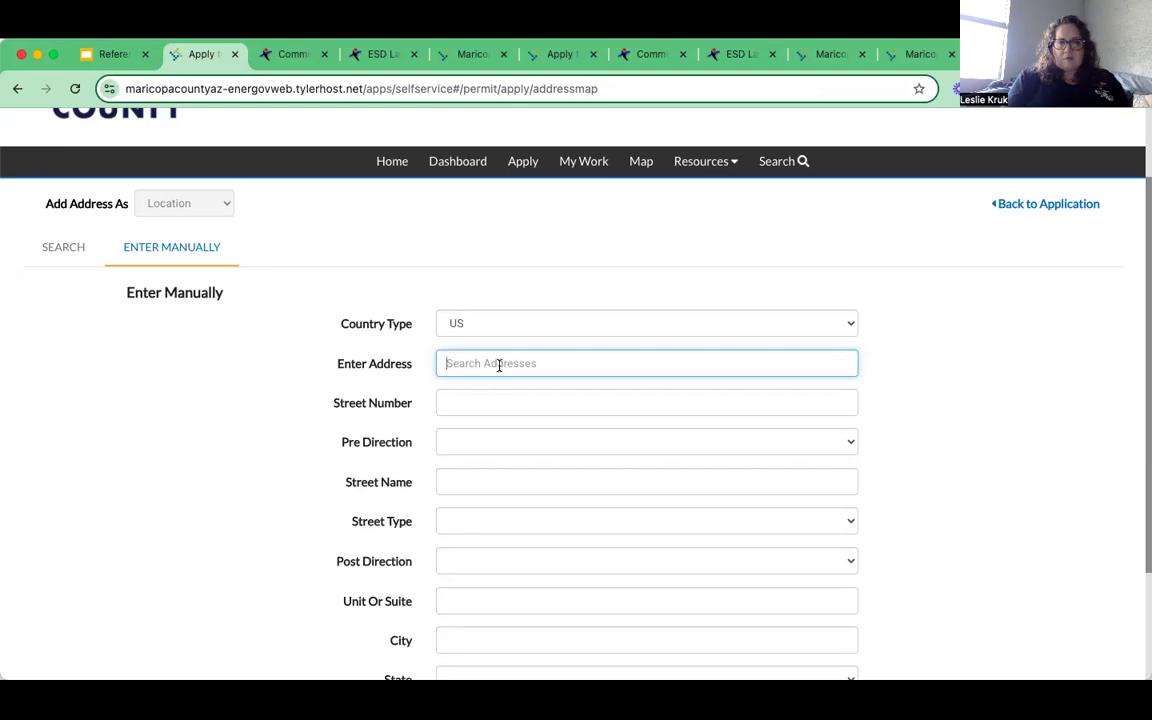
left_click(481, 403)
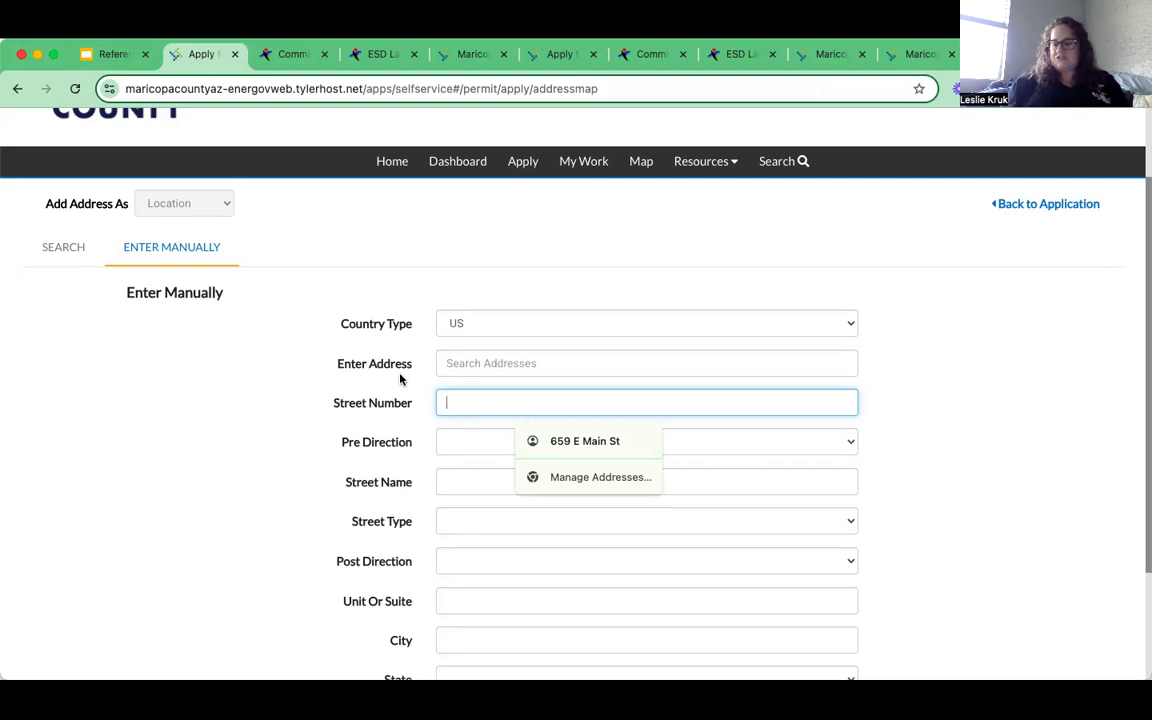
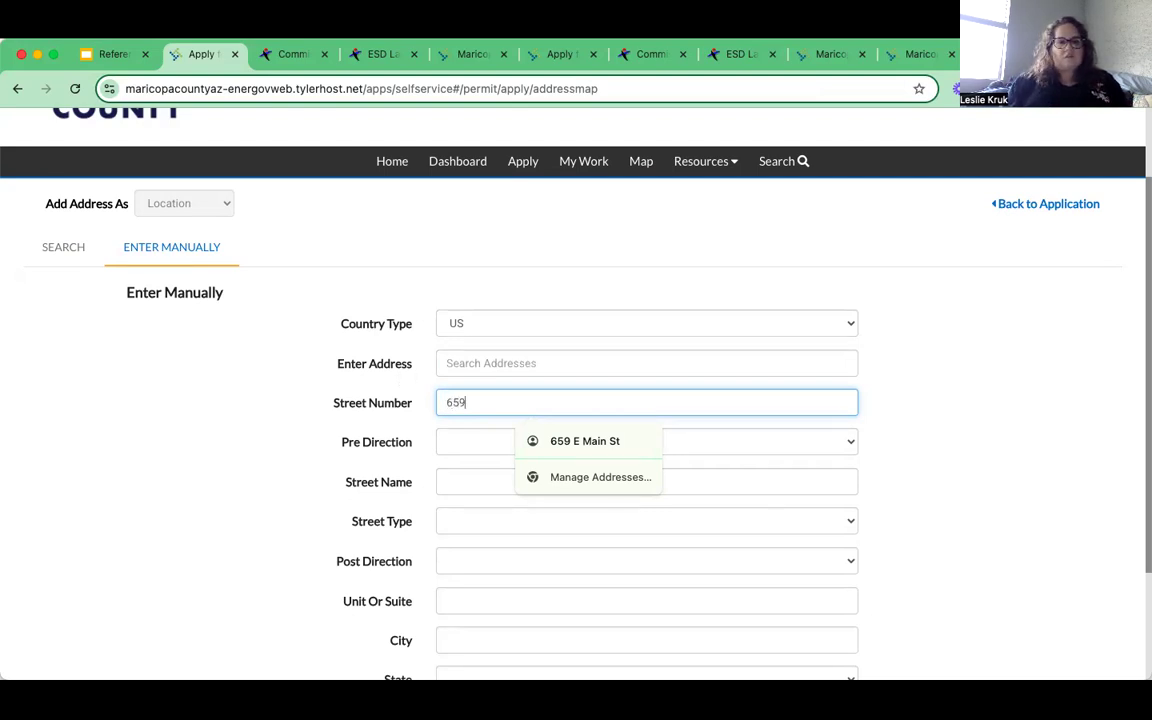
left_click(452, 442)
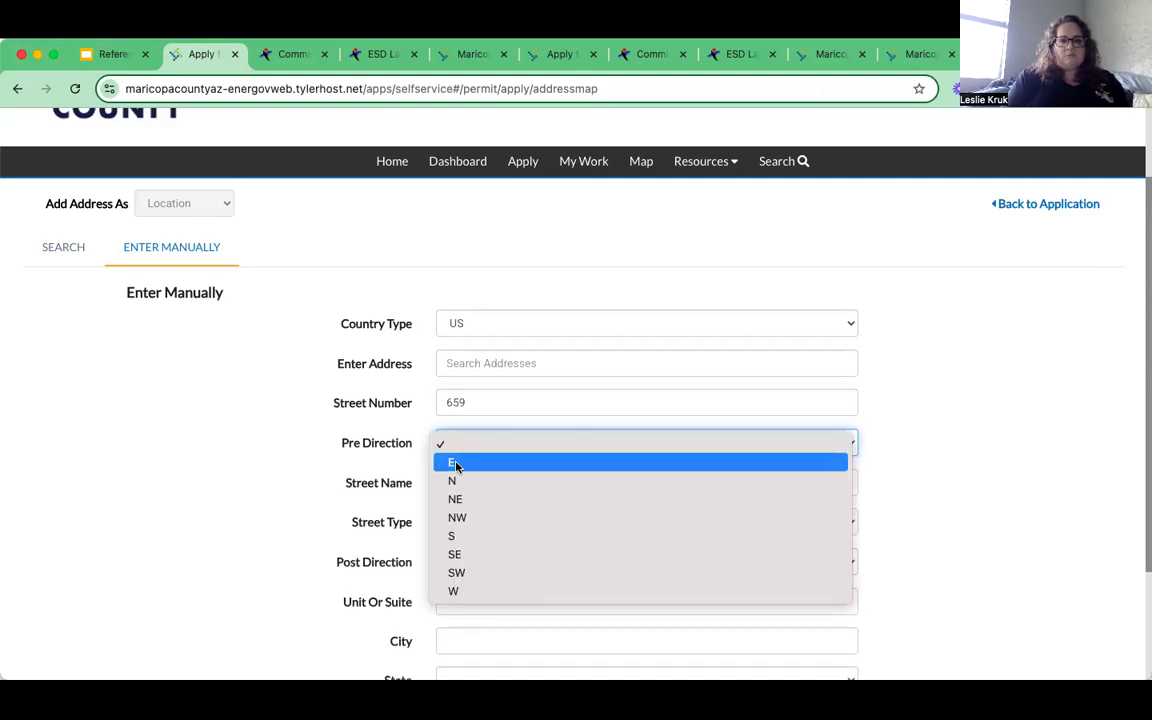
left_click(455, 463)
left_click(478, 480)
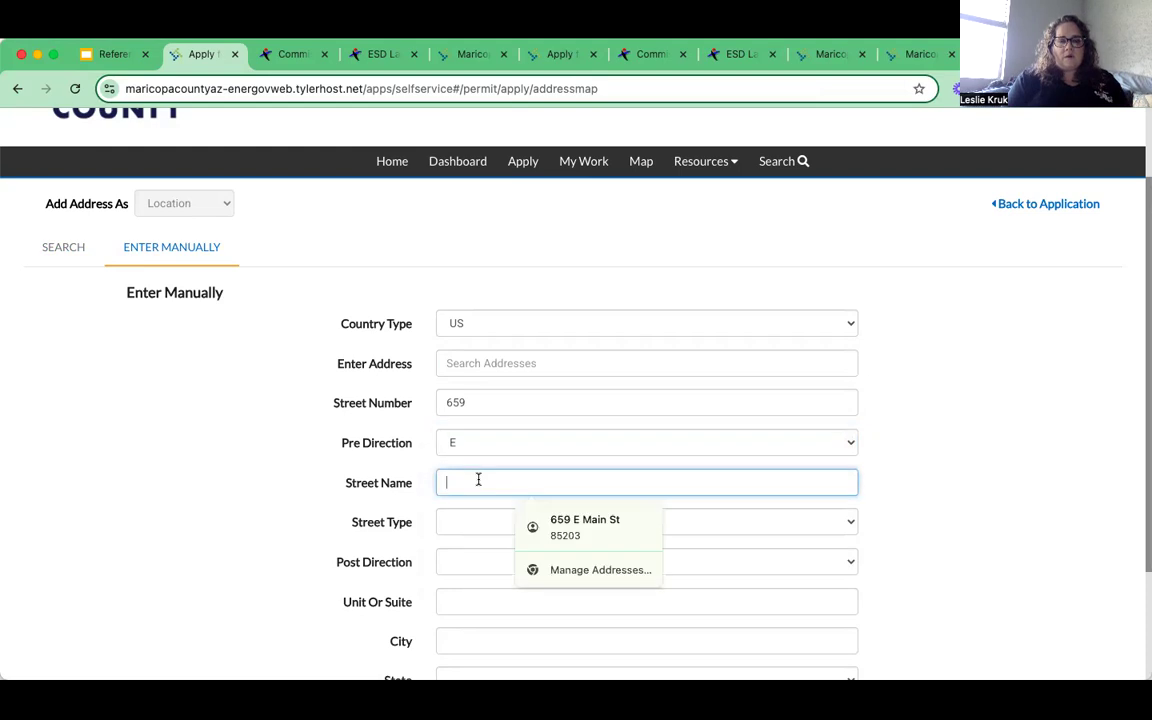
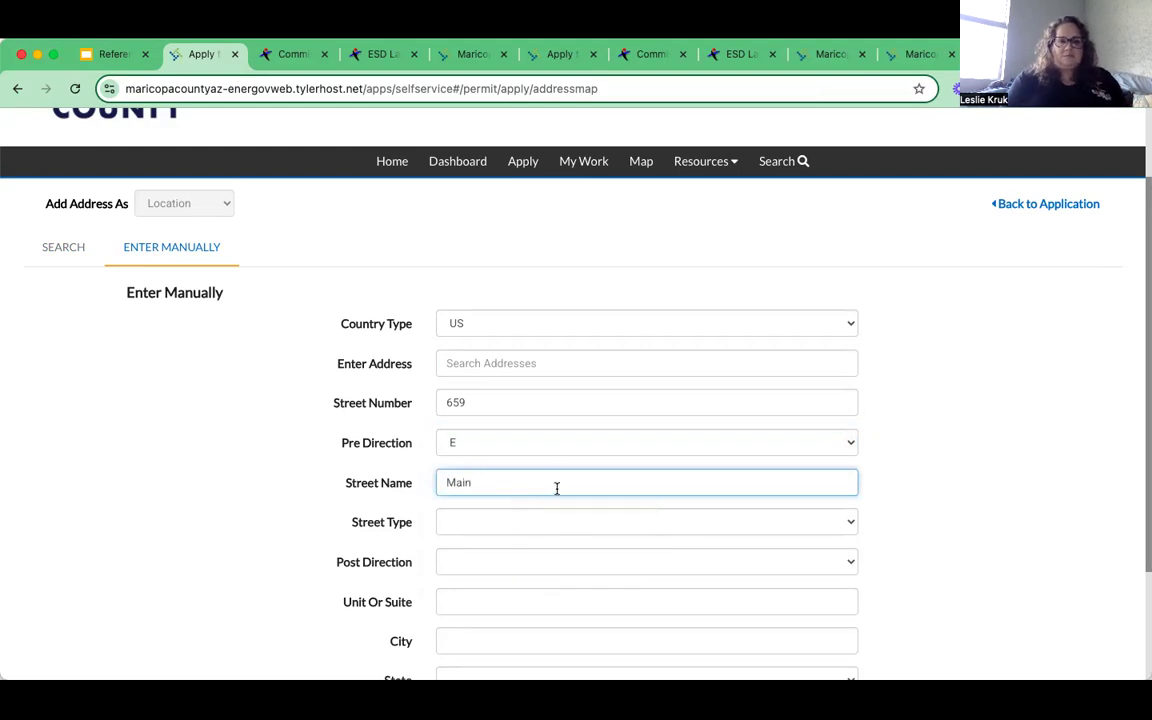
left_click(530, 522)
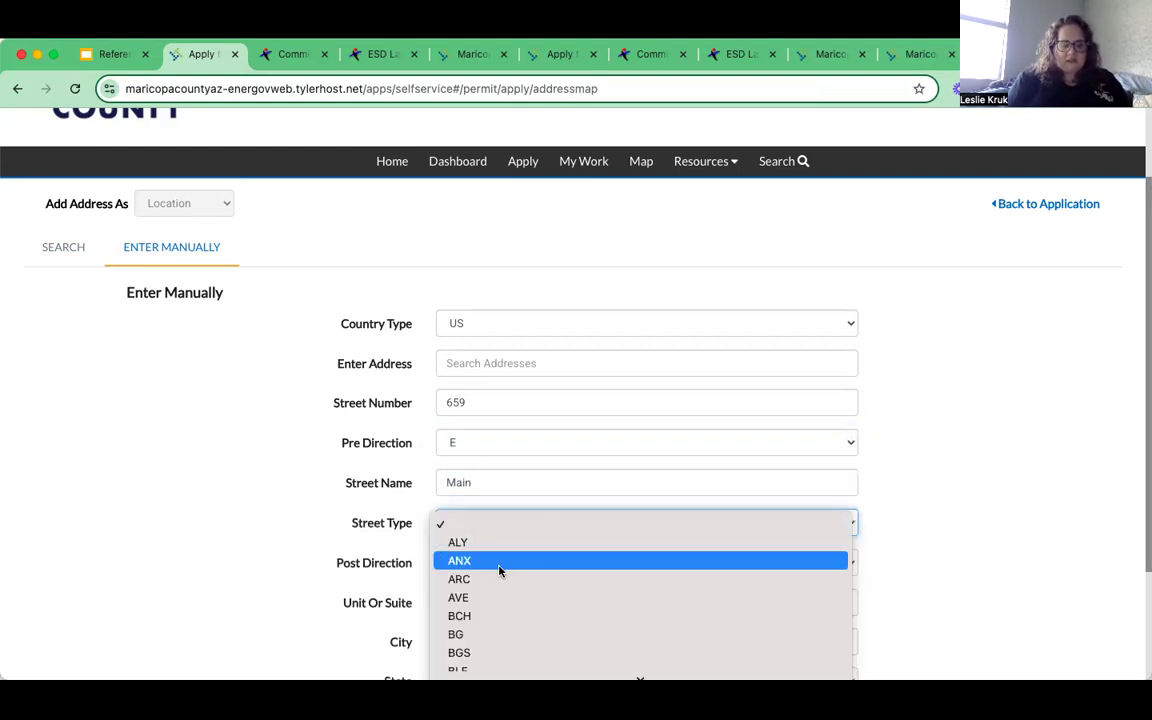
type("st")
left_click(475, 661)
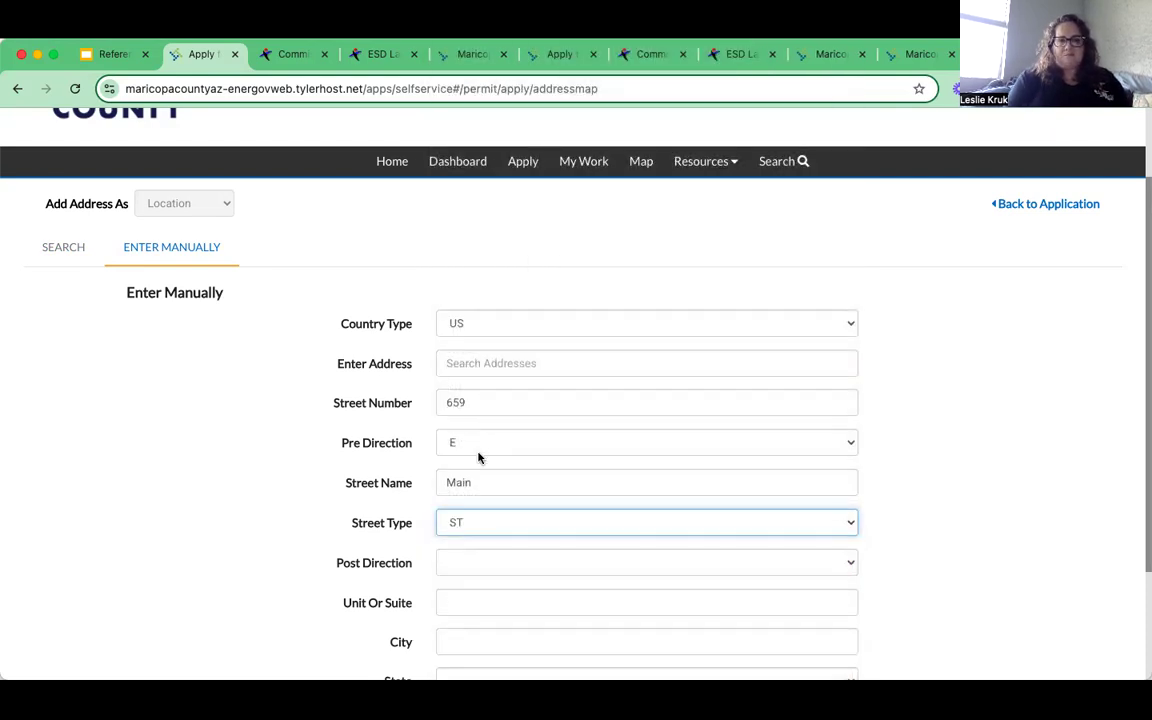
- Fill city Mesa, state AZ, postal code 85203, county Maricopa, and save the address
scroll(478, 483, "down", 2)
scroll(478, 489, "down", 1)
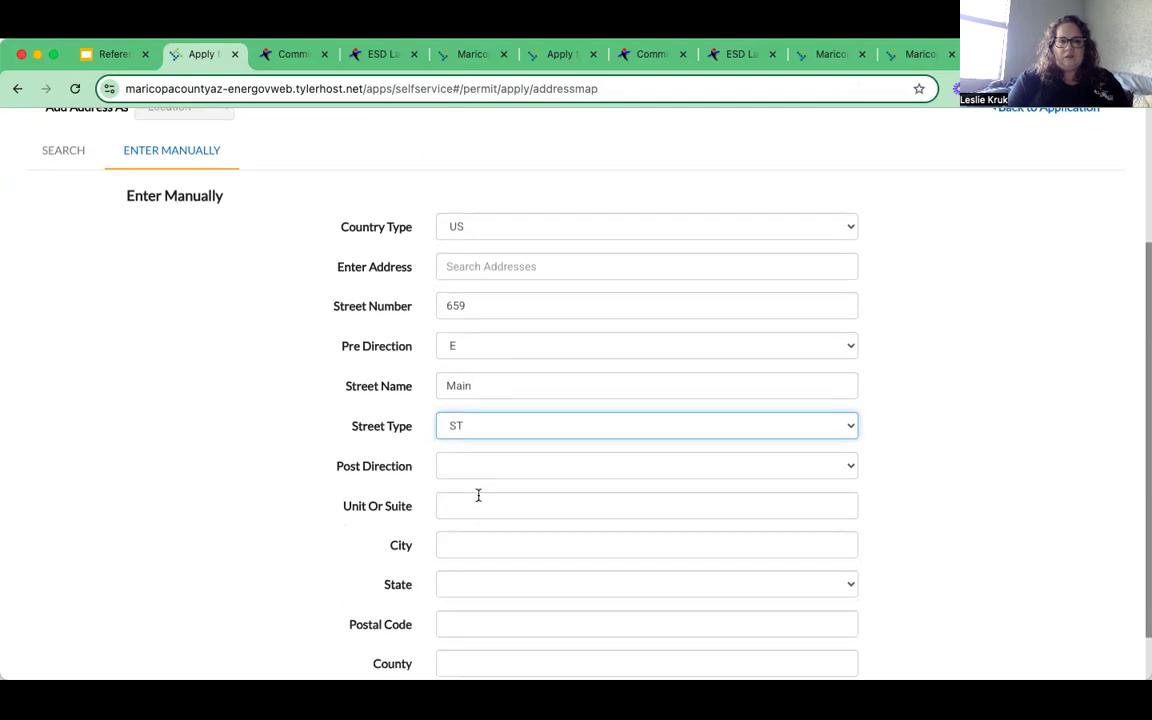
scroll(481, 506, "down", 2)
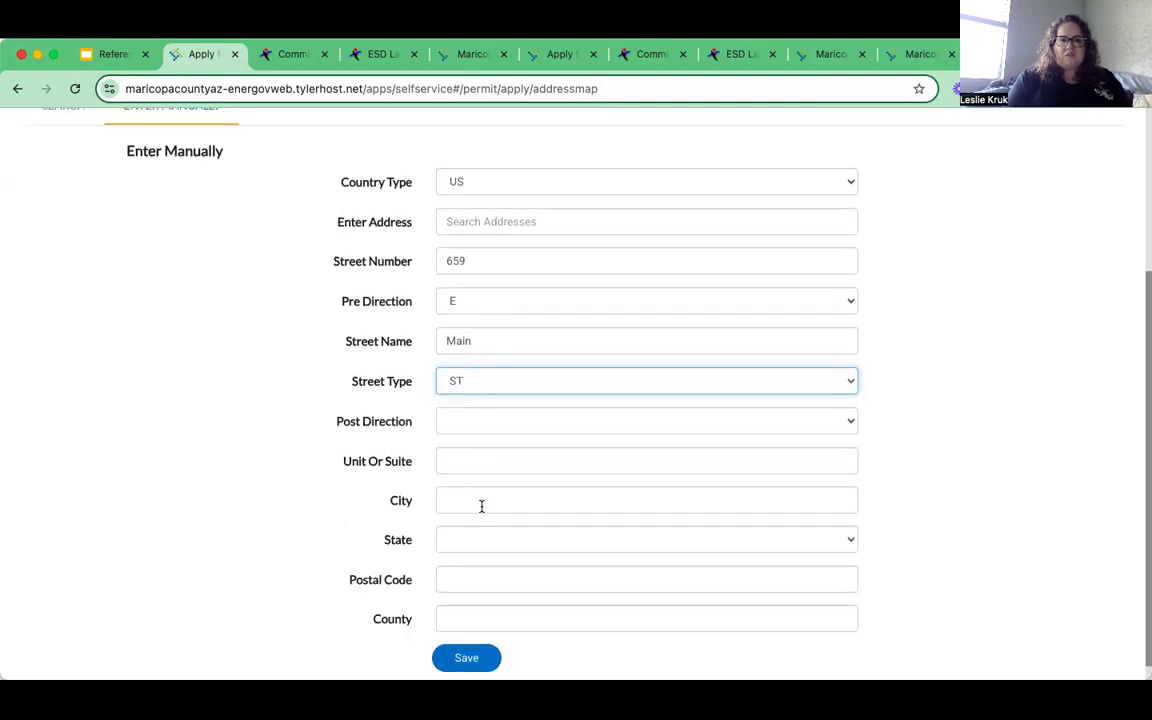
left_click(478, 487)
type("Mesa")
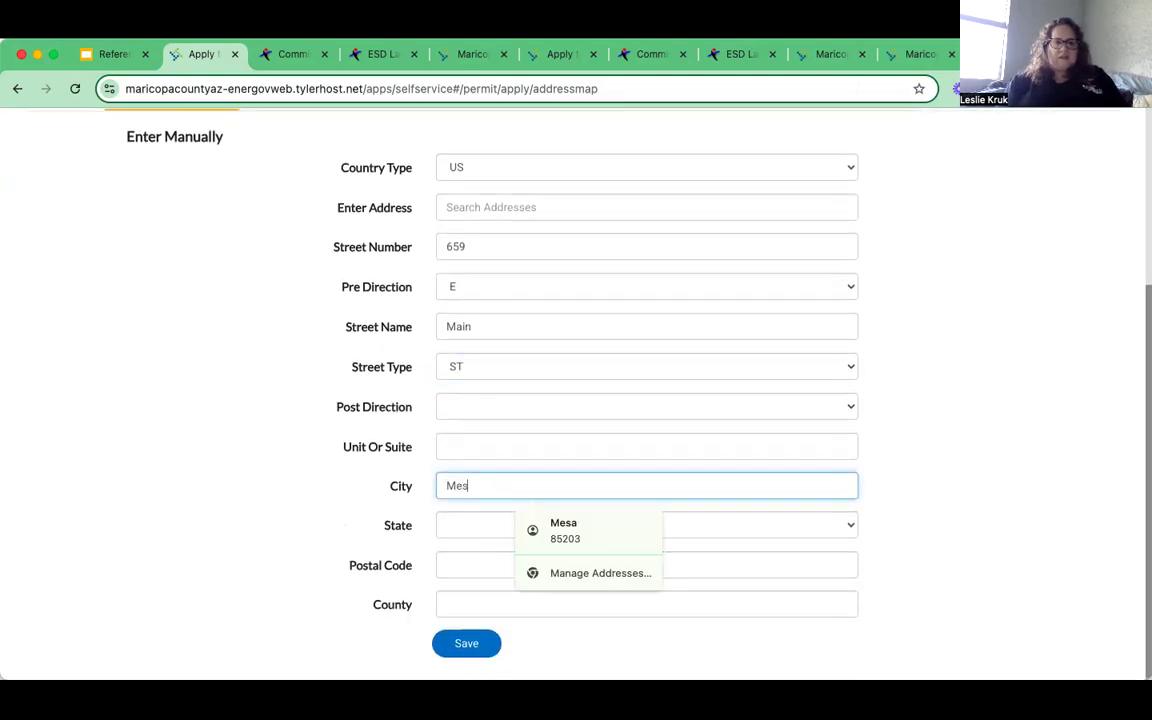
left_click(487, 528)
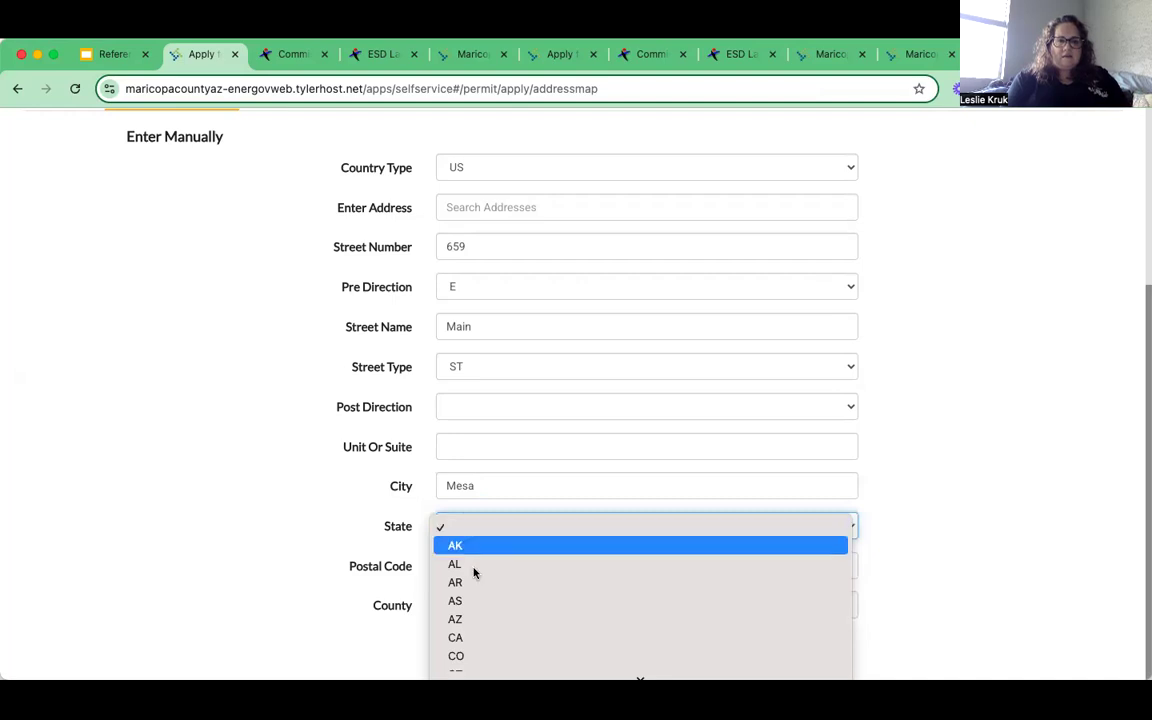
left_click(470, 620)
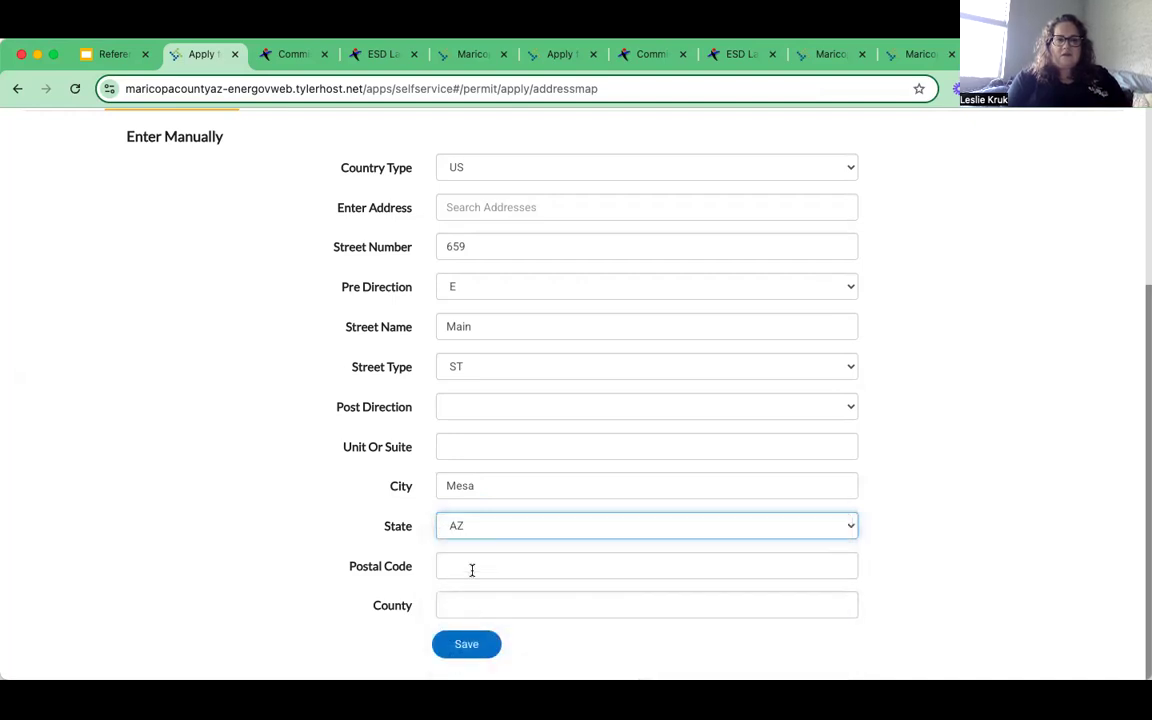
left_click(609, 566)
type("85203")
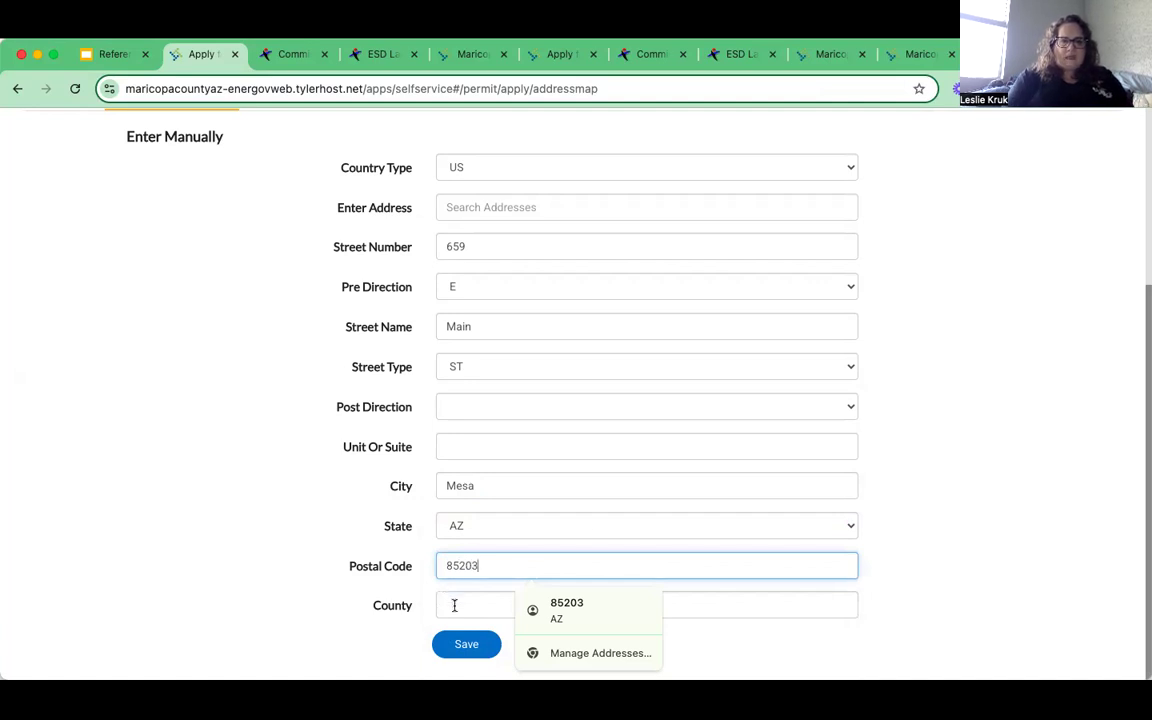
left_click(454, 605)
type("Maricpo")
key("BackSpace")
key("BackSpace")
type("opa")
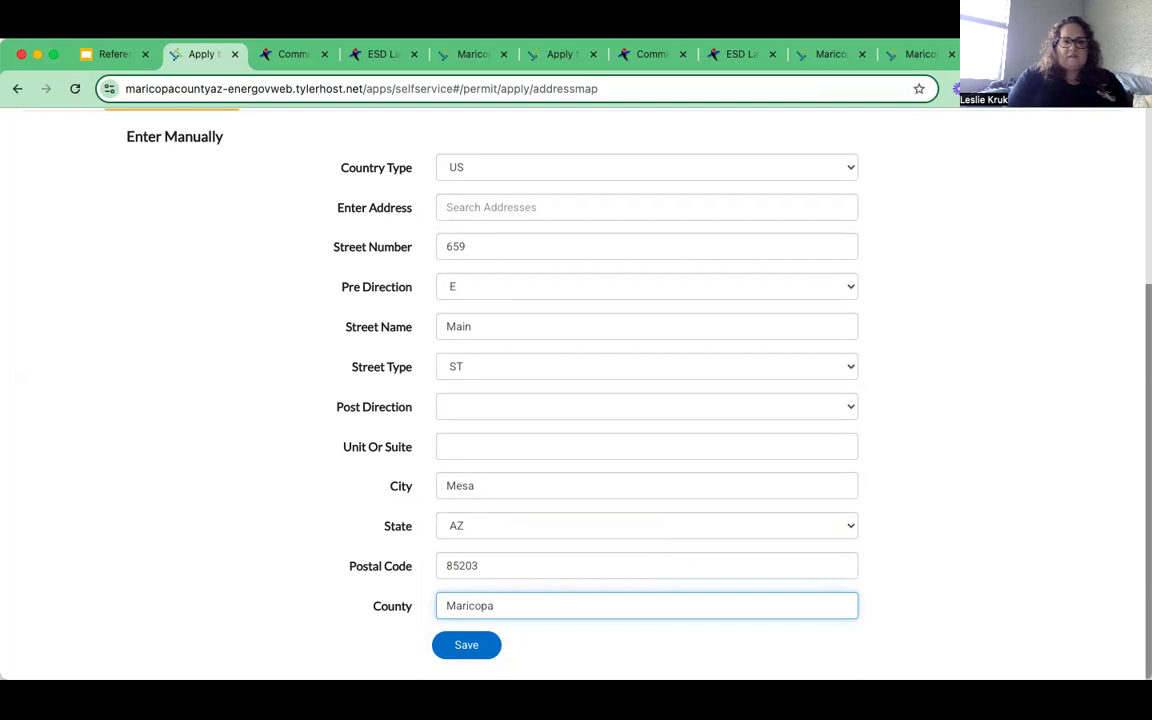
left_click(483, 649)
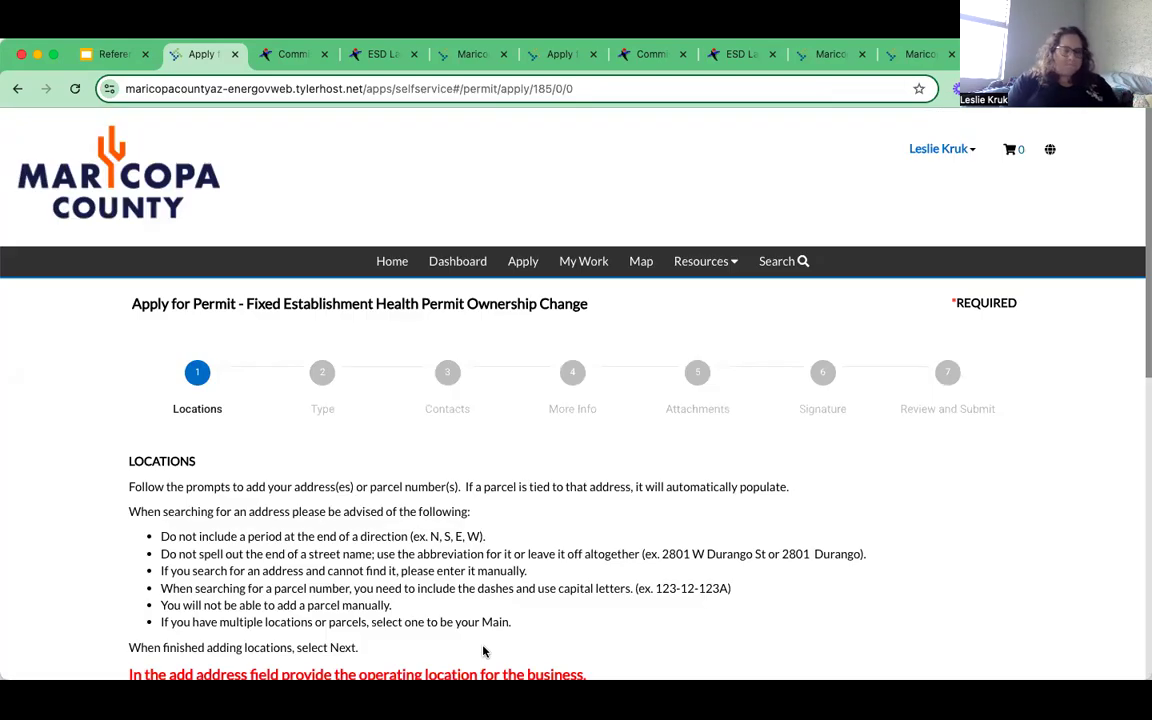
scroll(485, 567, "down", 5)
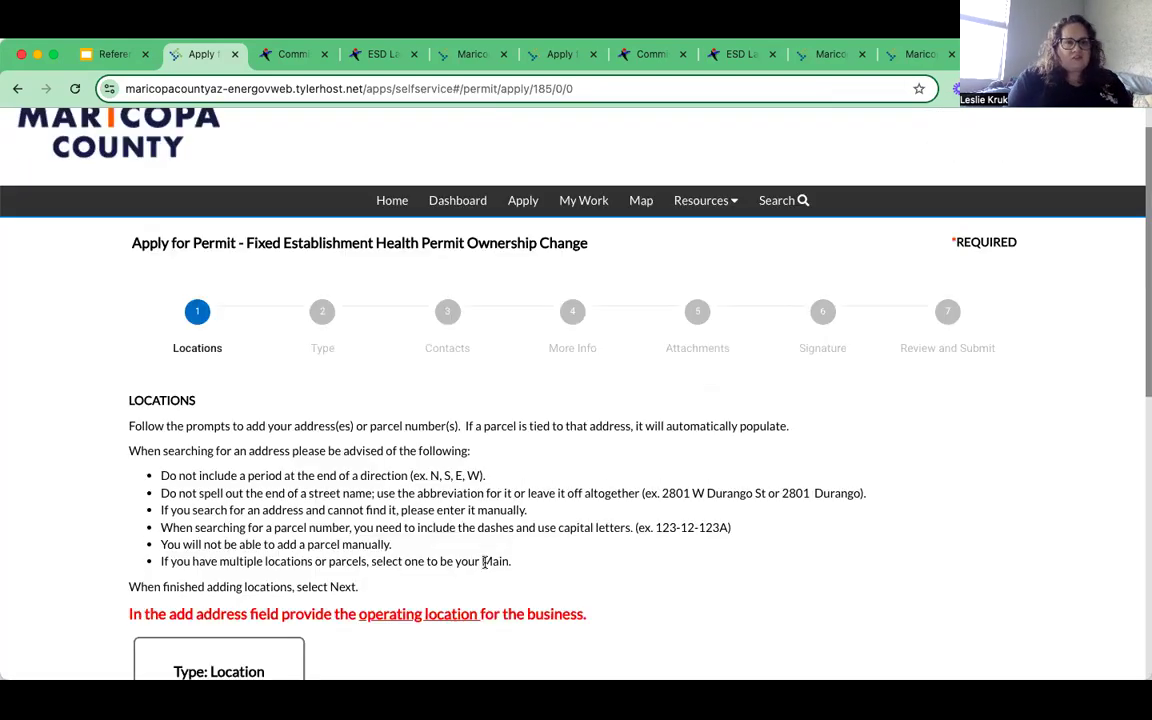
scroll(485, 568, "down", 2)
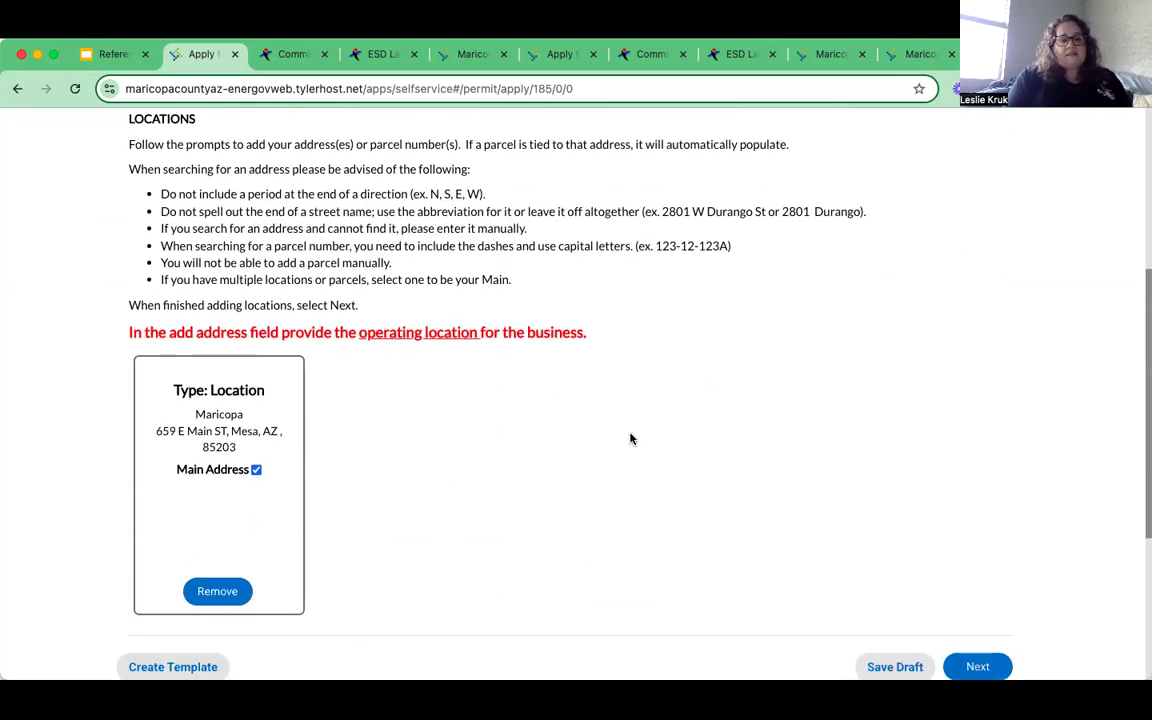
scroll(630, 438, "down", 2)
scroll(630, 438, "down", 1)
scroll(630, 438, "up", 1)
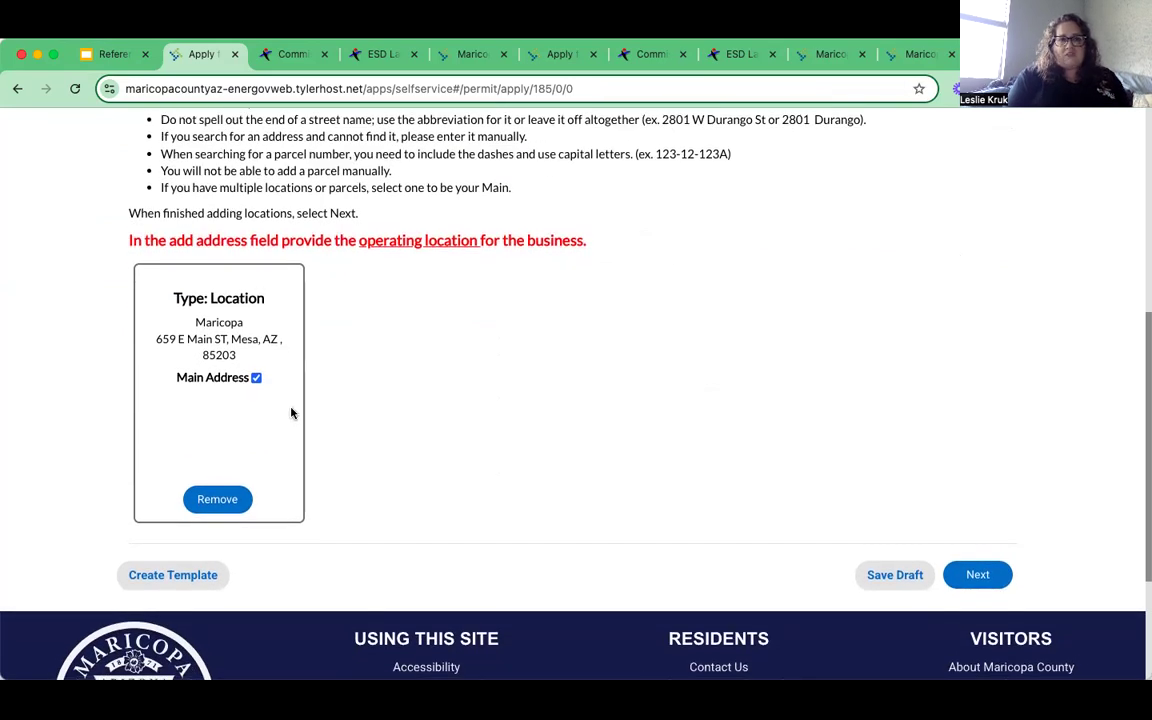
scroll(291, 411, "up", 3)
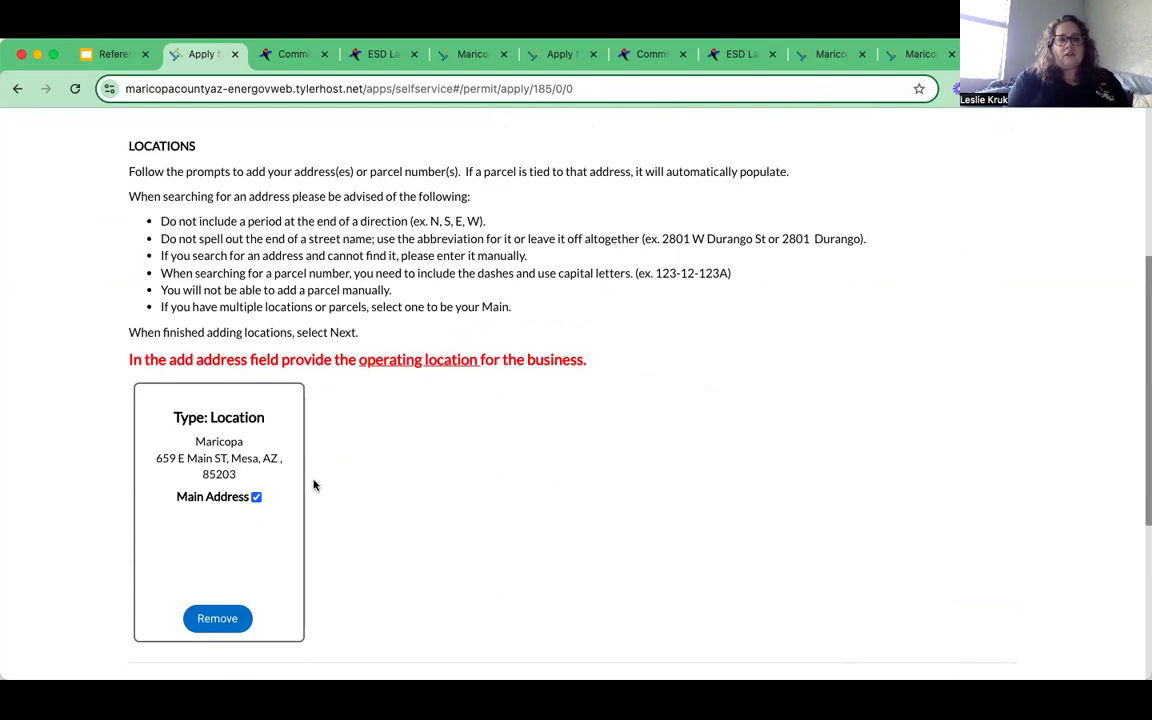
scroll(485, 517, "down", 1)
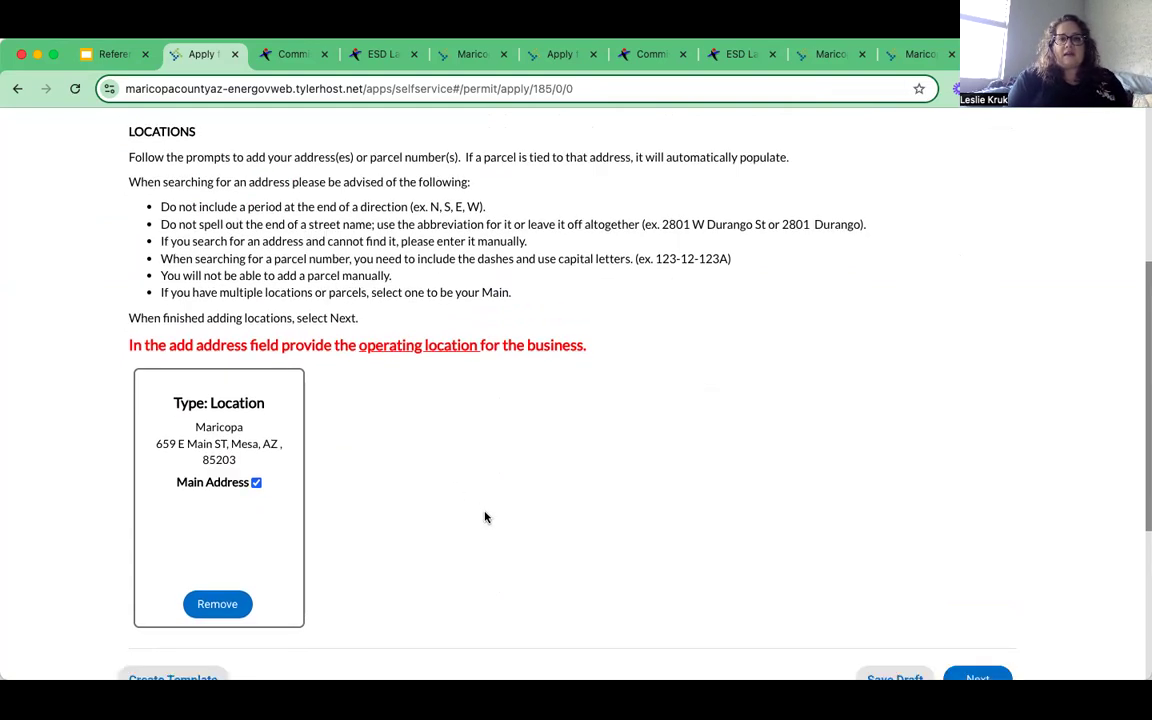
scroll(485, 517, "down", 2)
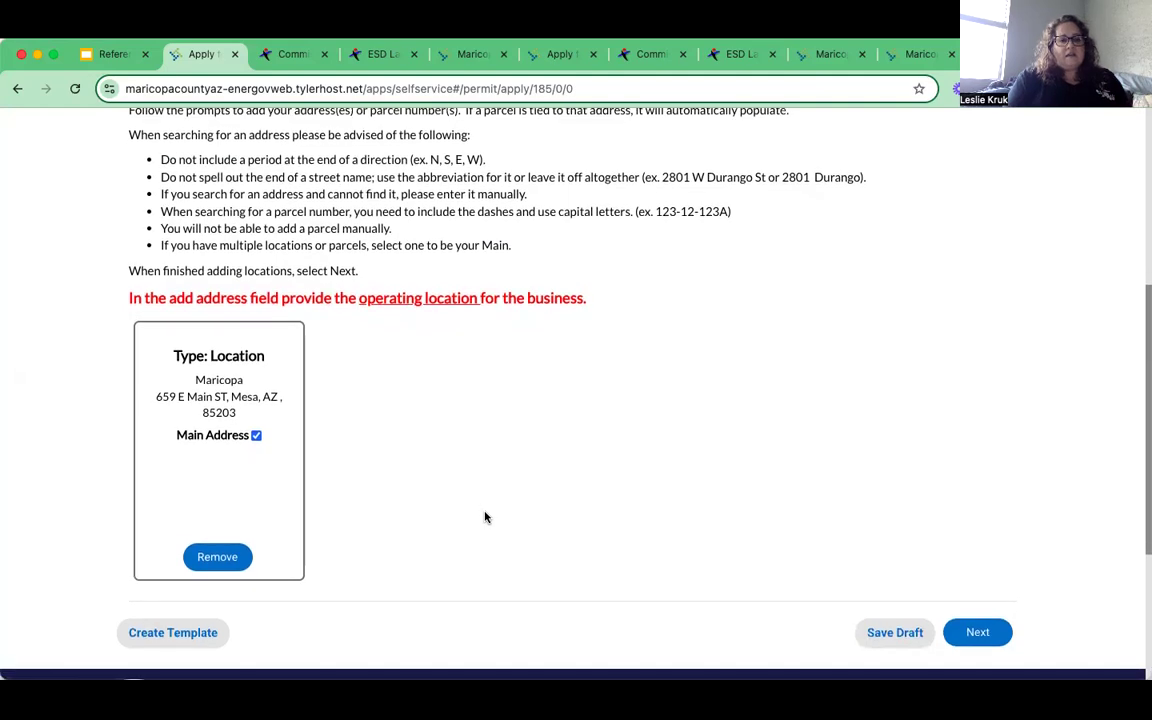
scroll(573, 556, "down", 2)
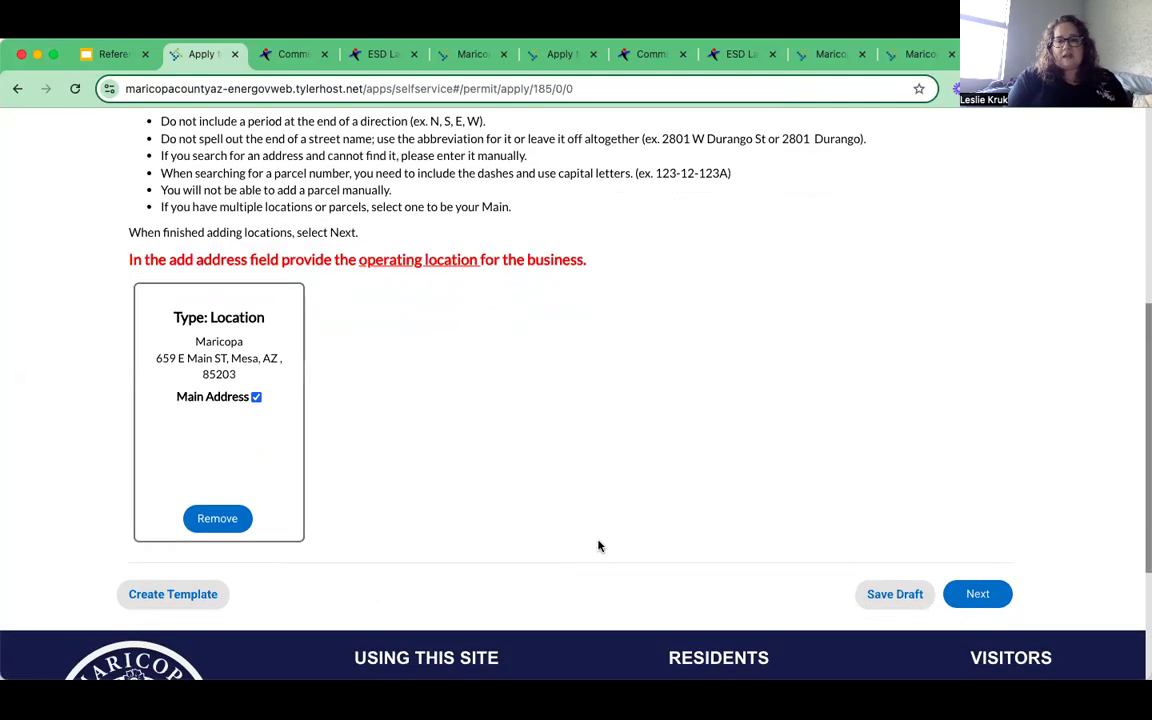
left_click(996, 596)
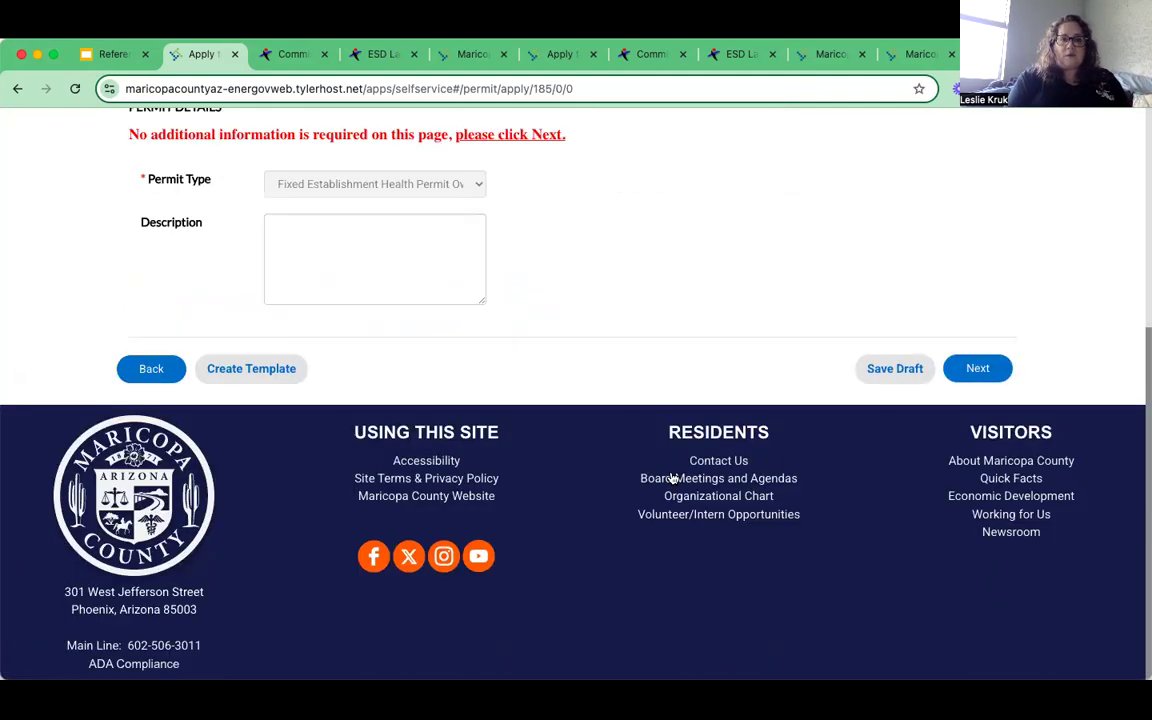
- Enter the description 'cold brew direct to consumers', correcting 'of' to 'to', and continue to Contacts
scroll(672, 476, "up", 4)
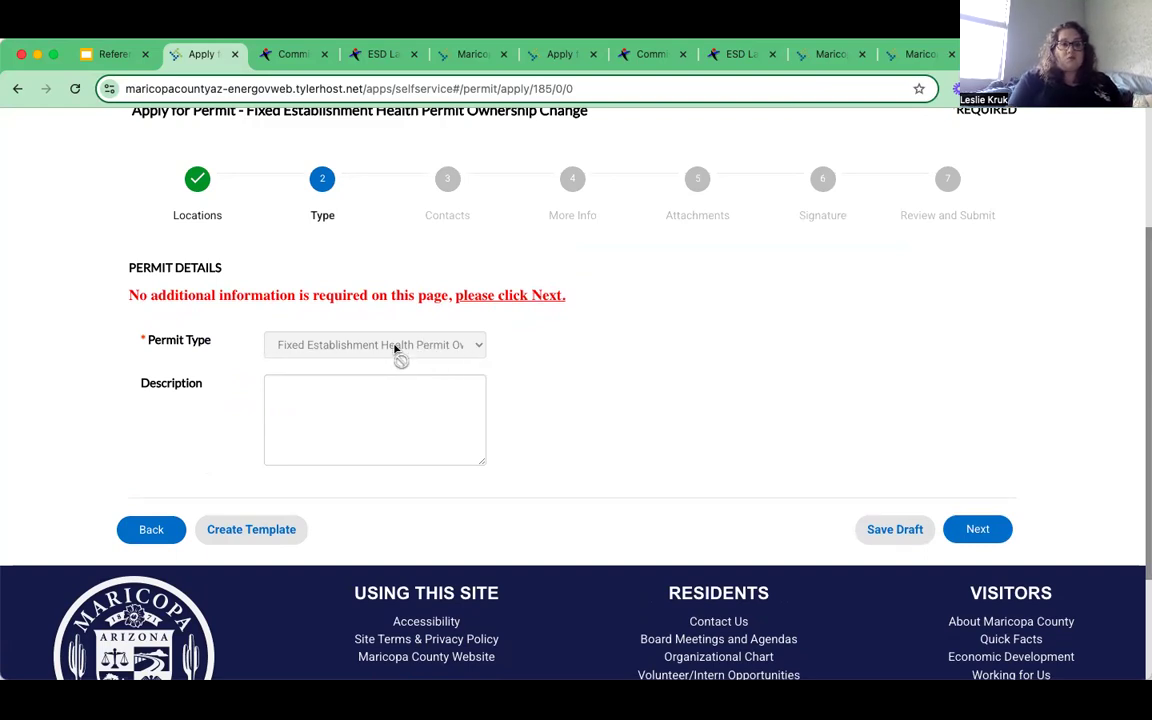
left_click(373, 393)
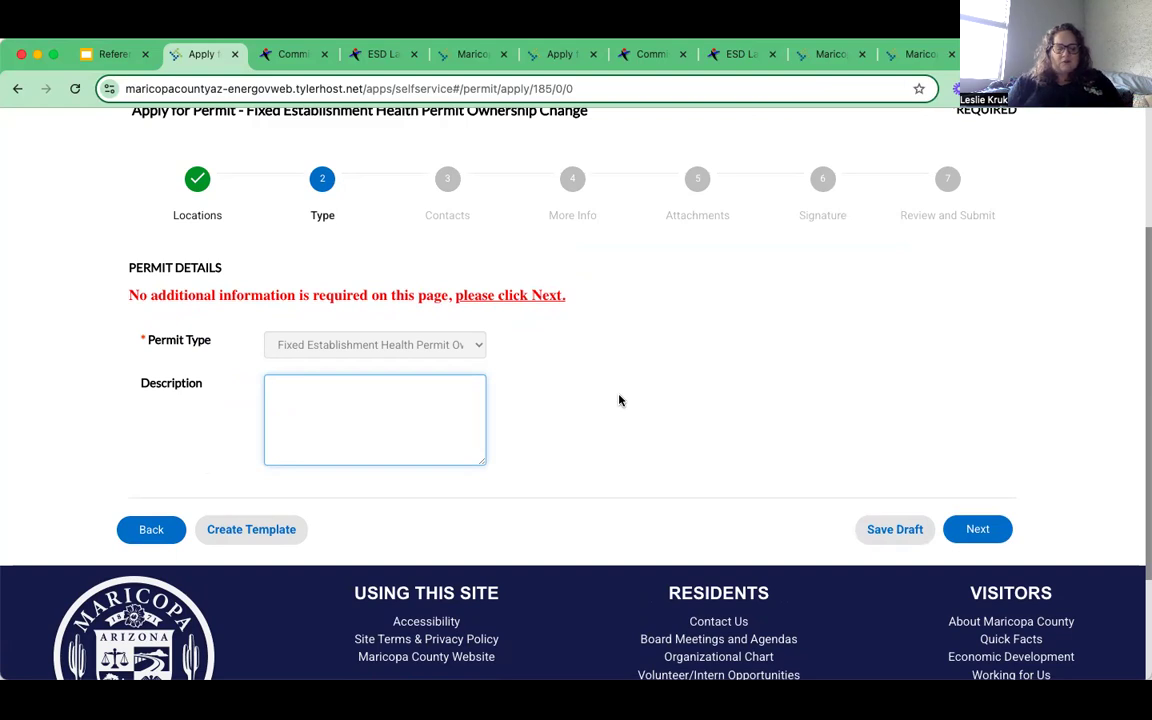
type("cold br")
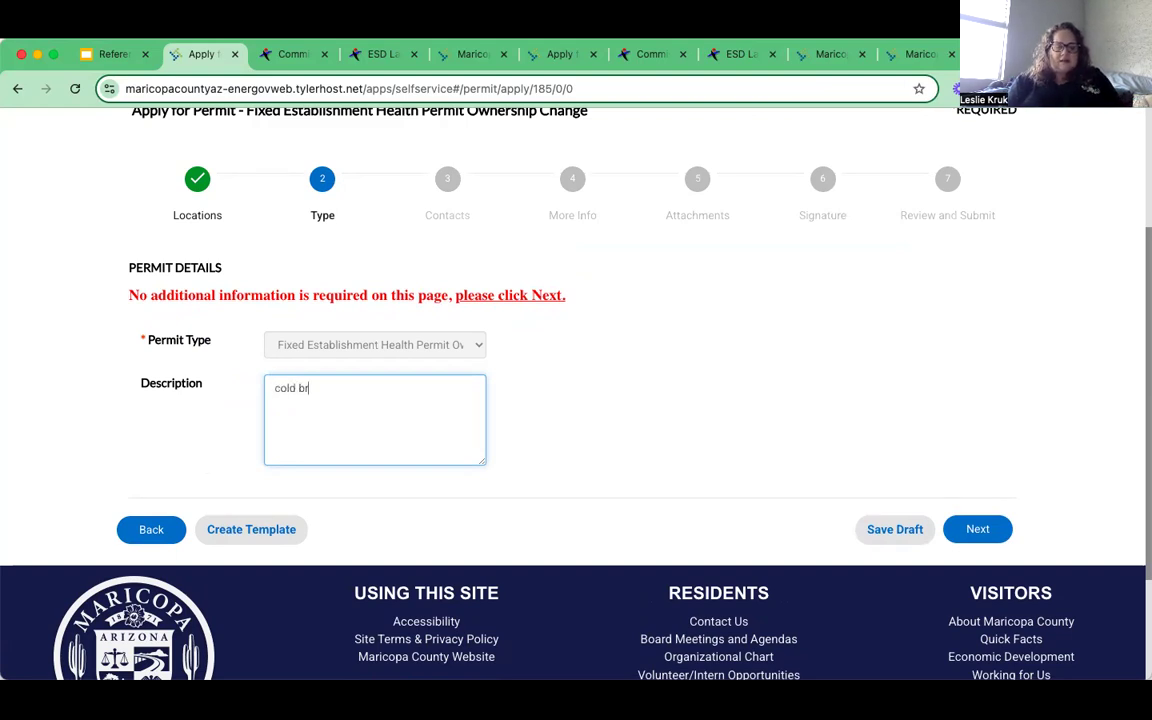
type("ew direct of ")
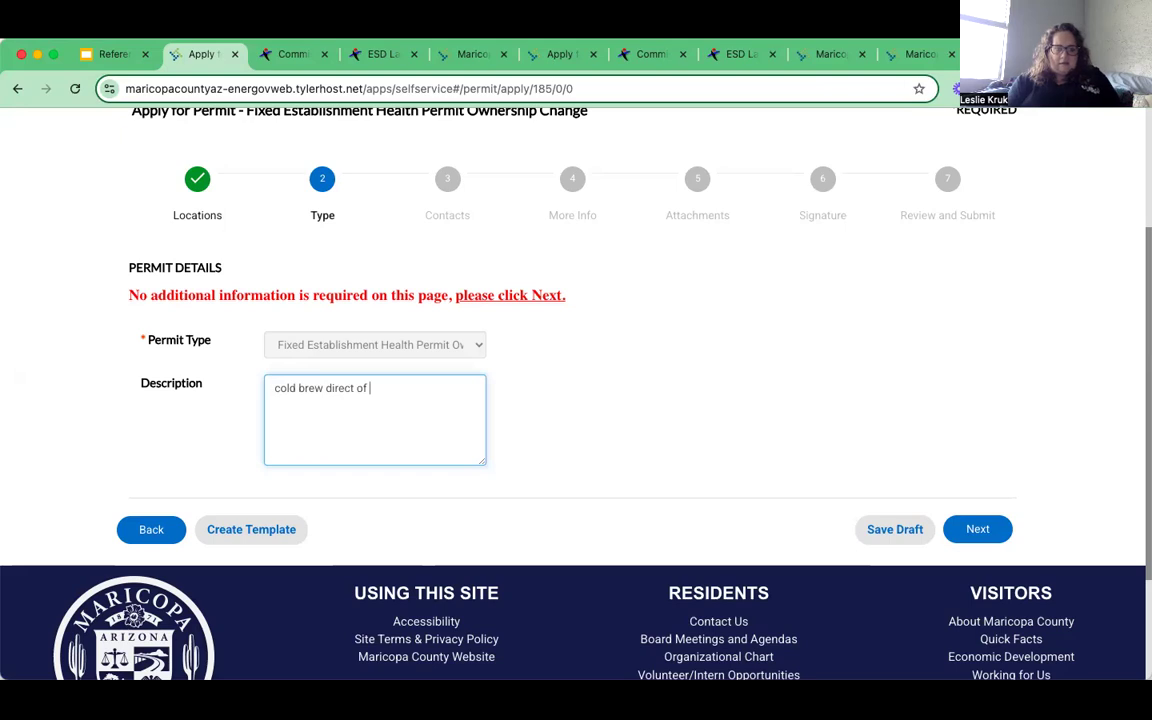
type("consumers")
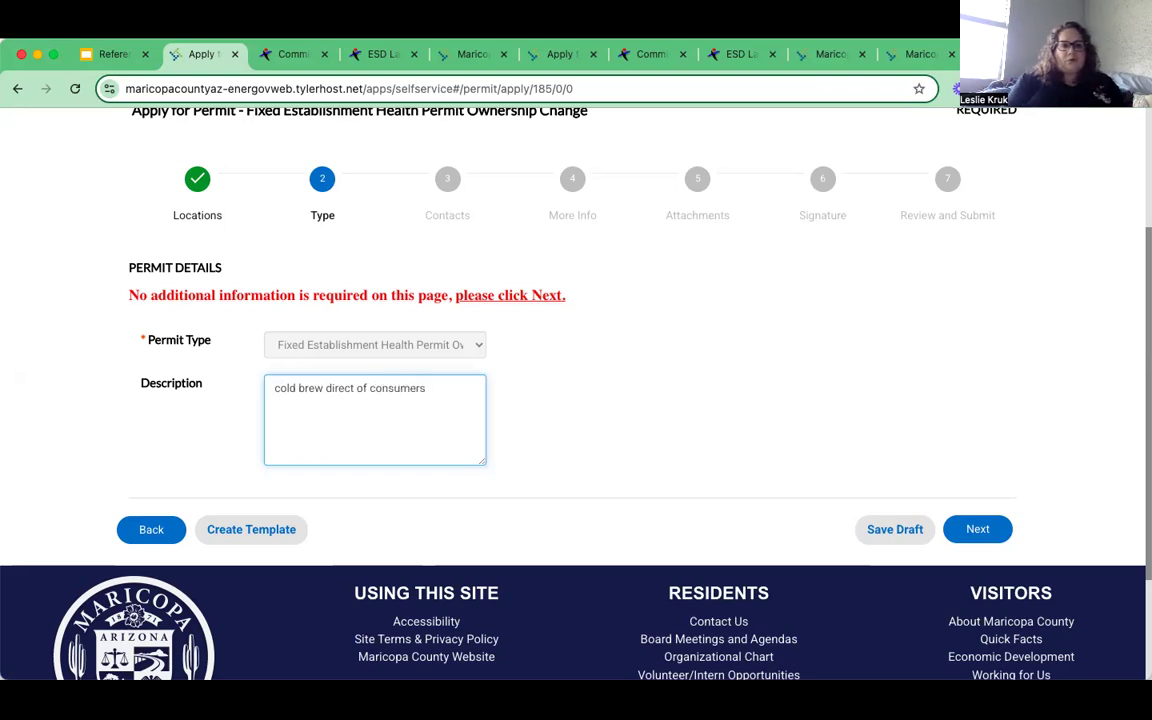
double_click(361, 388)
key("BackSpace")
type("to")
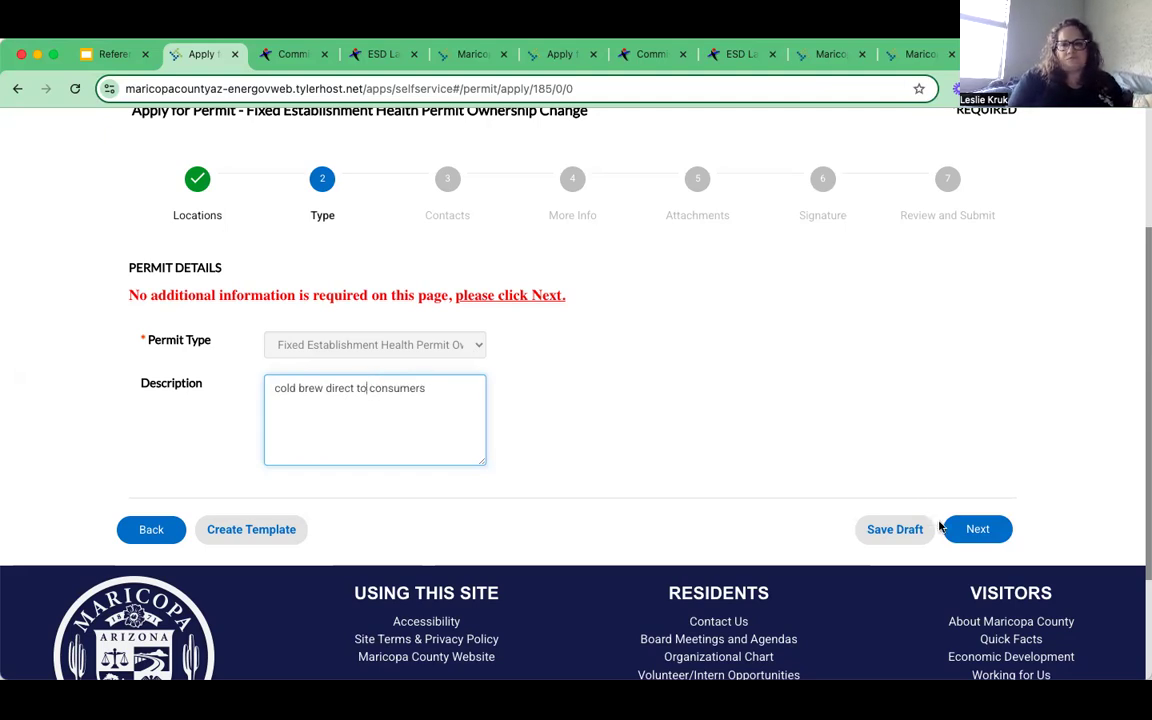
left_click(978, 530)
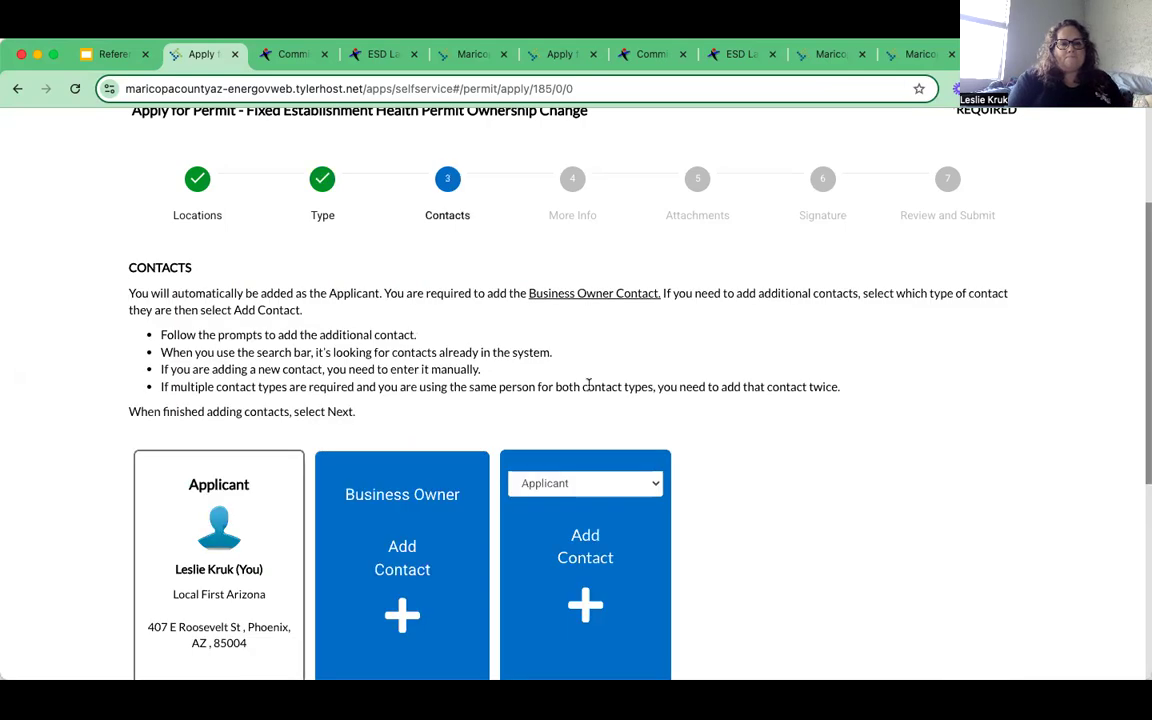
scroll(717, 487, "down", 2)
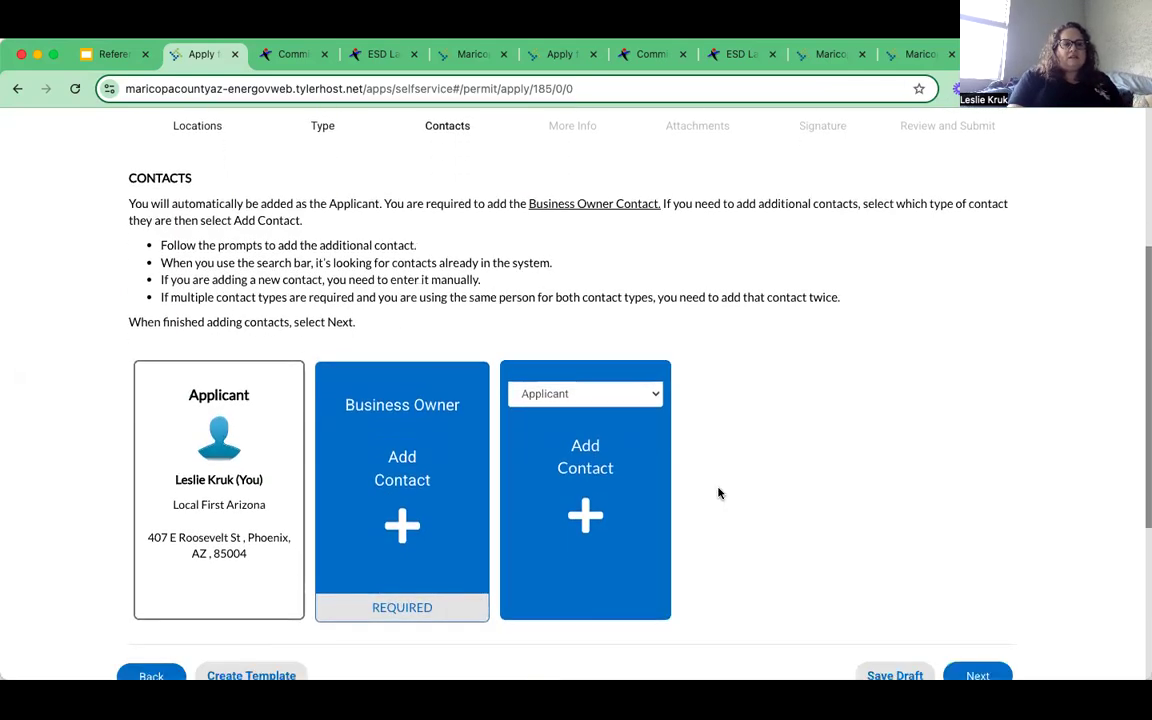
scroll(717, 491, "down", 1)
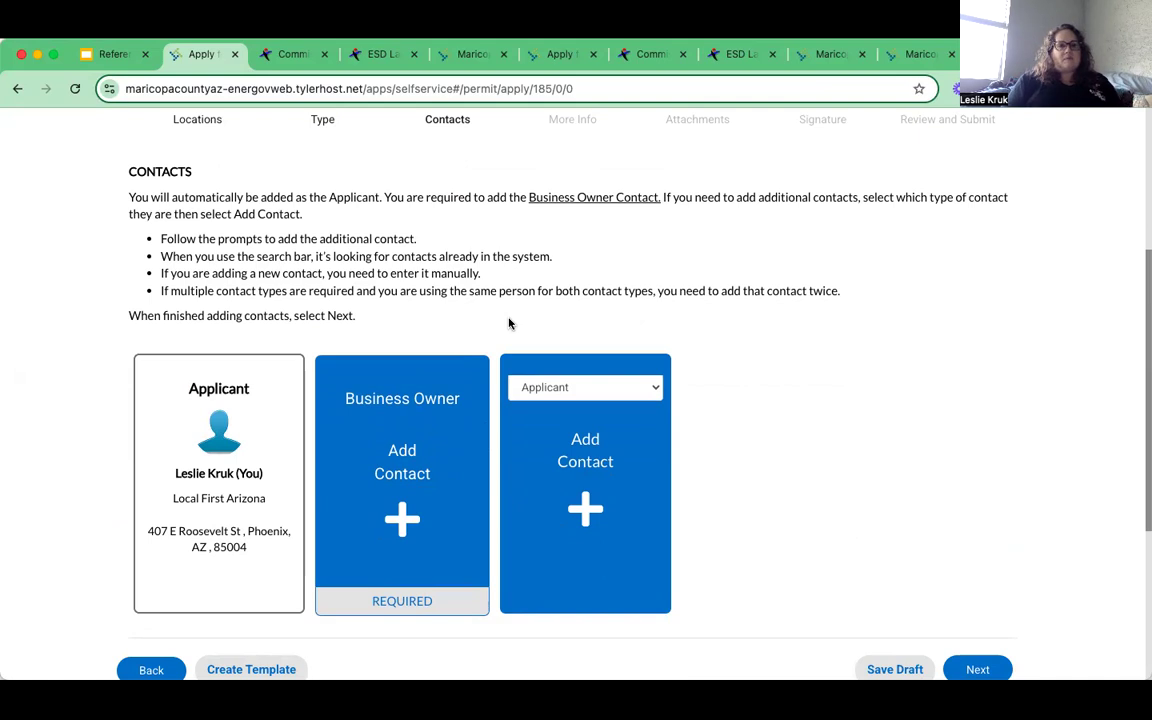
scroll(330, 300, "down", 2)
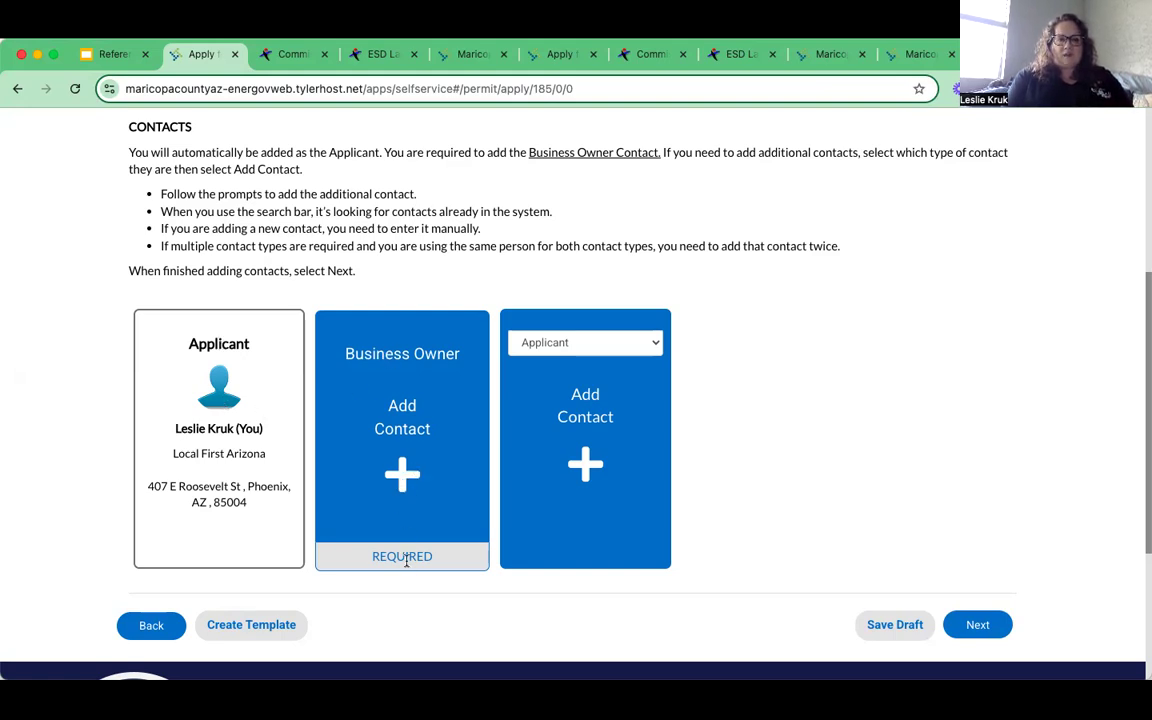
- Search existing contacts by the owner's e-mail and add the matching record as Business Owner
left_click(403, 486)
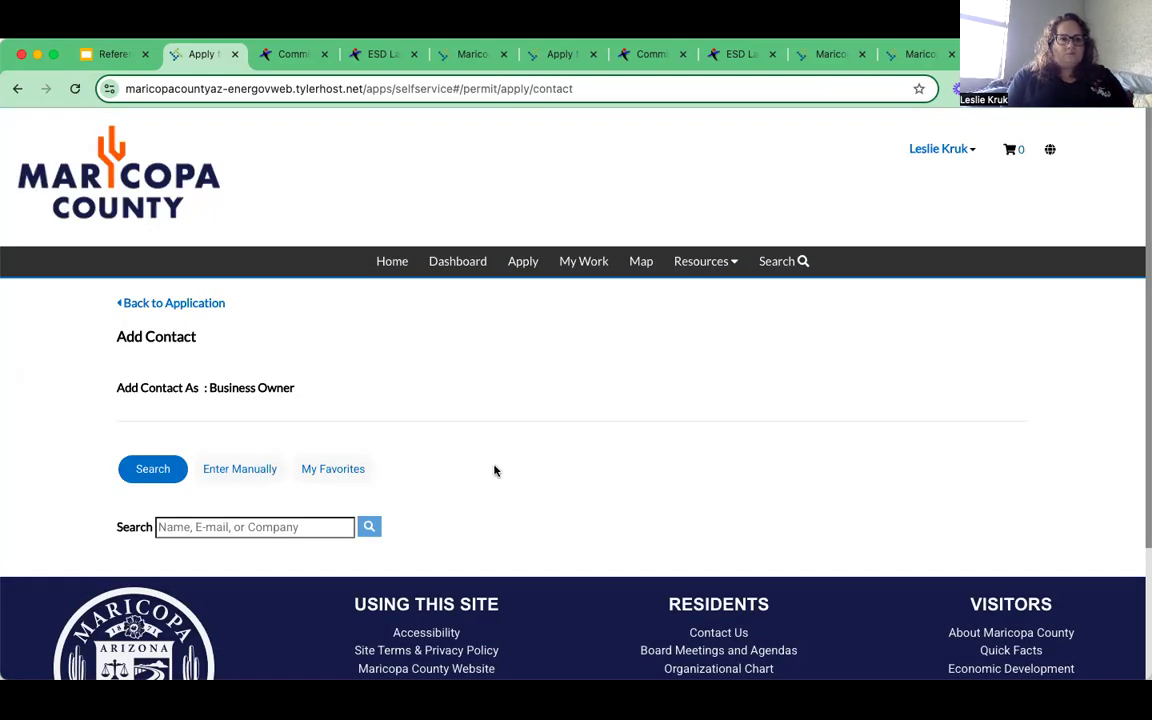
scroll(494, 470, "down", 2)
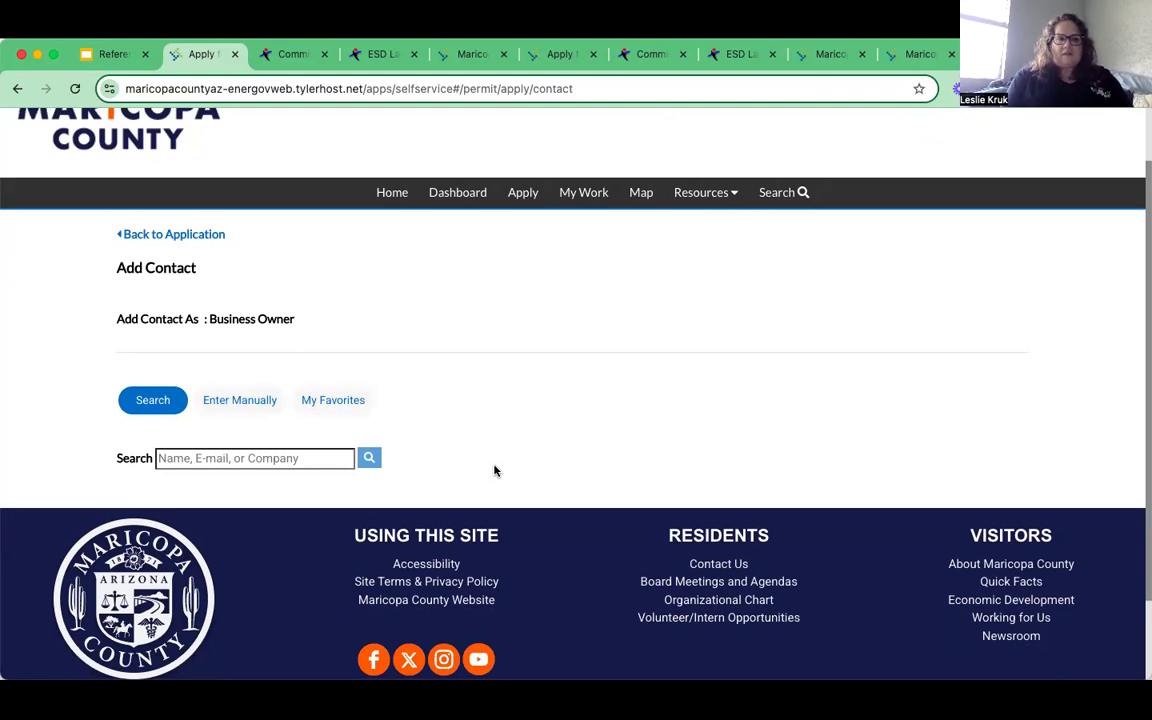
left_click(236, 457)
type("leslie")
left_click(283, 498)
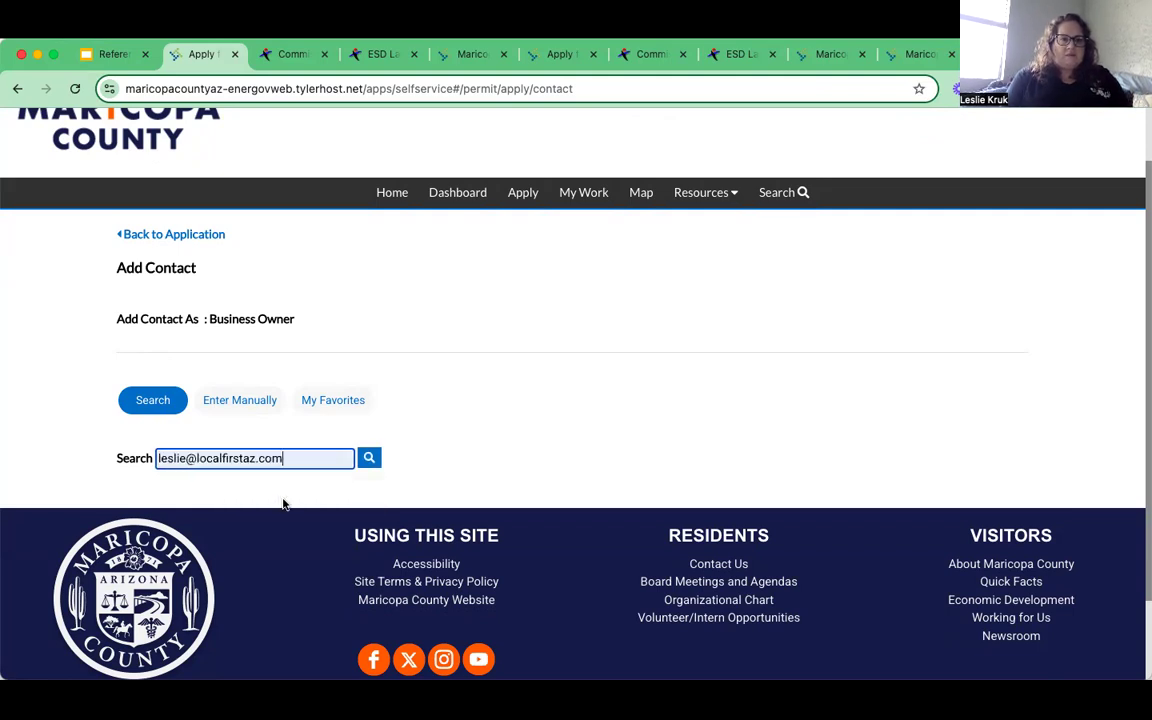
left_click(369, 458)
scroll(565, 423, "down", 1)
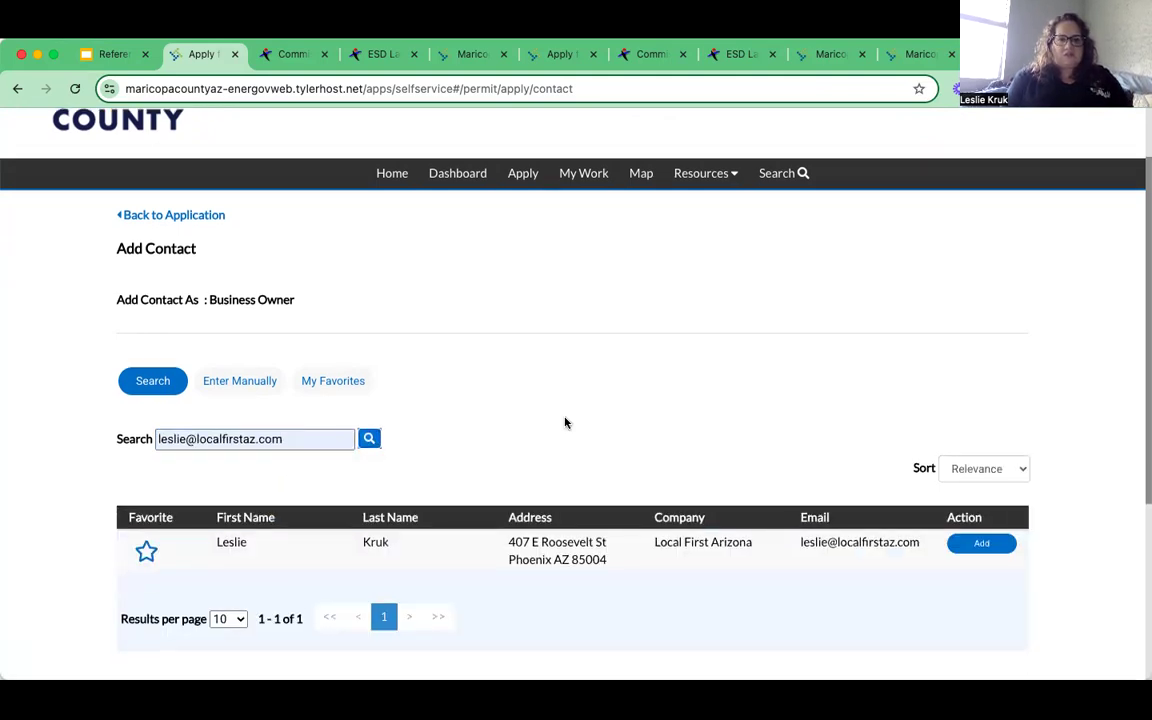
scroll(565, 423, "down", 1)
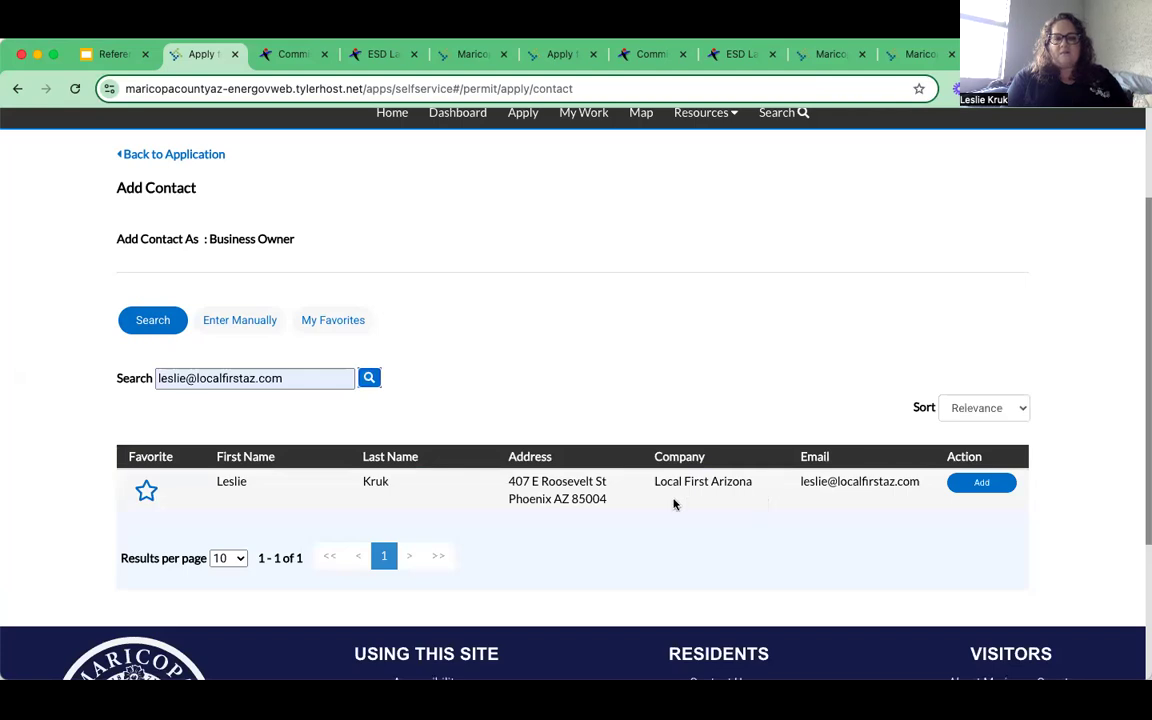
left_click(986, 485)
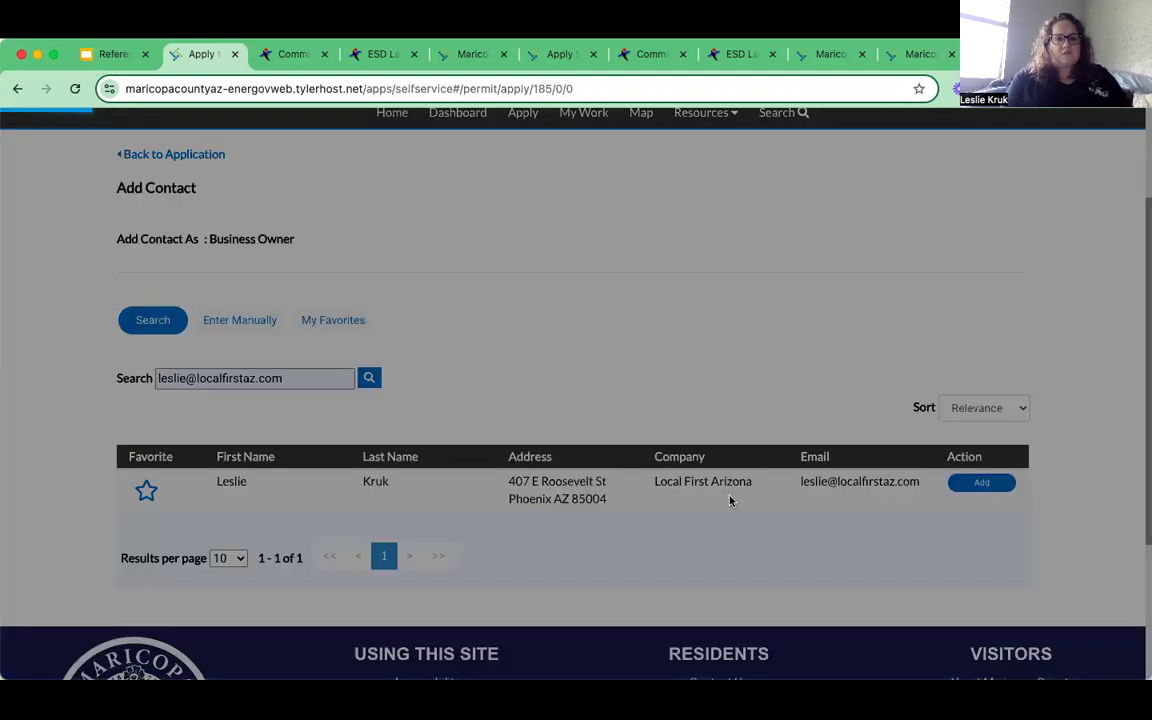
scroll(736, 471, "down", 1)
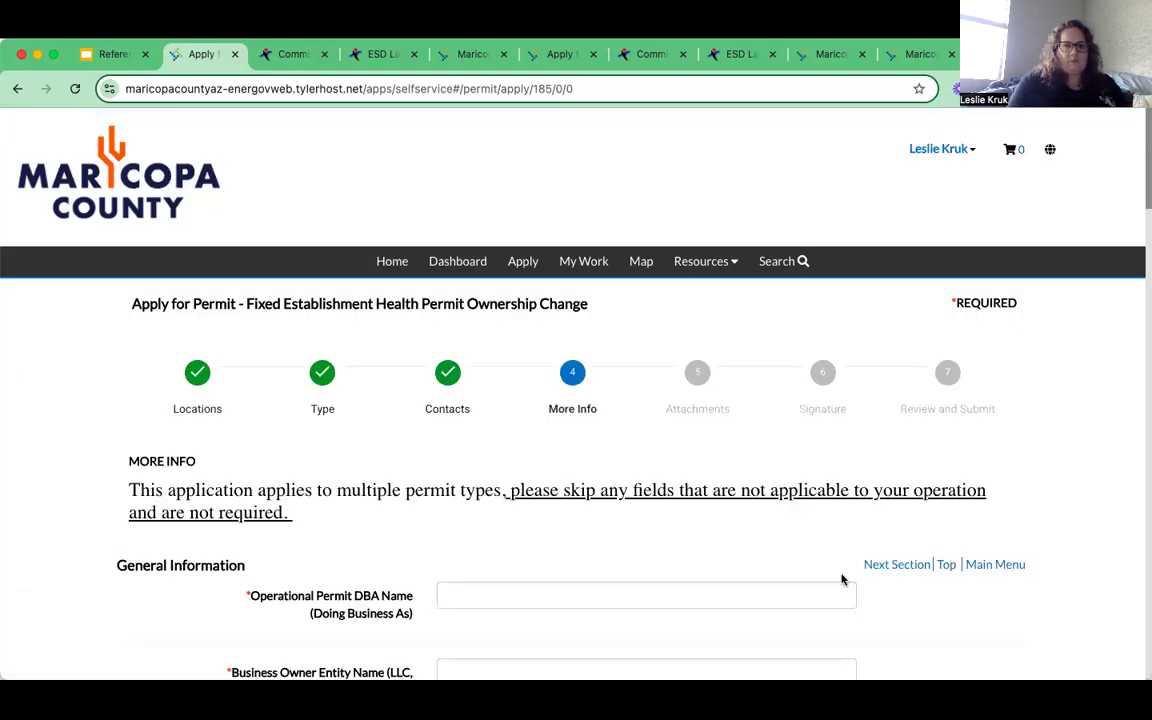
scroll(700, 465, "down", 1)
scroll(280, 490, "down", 4)
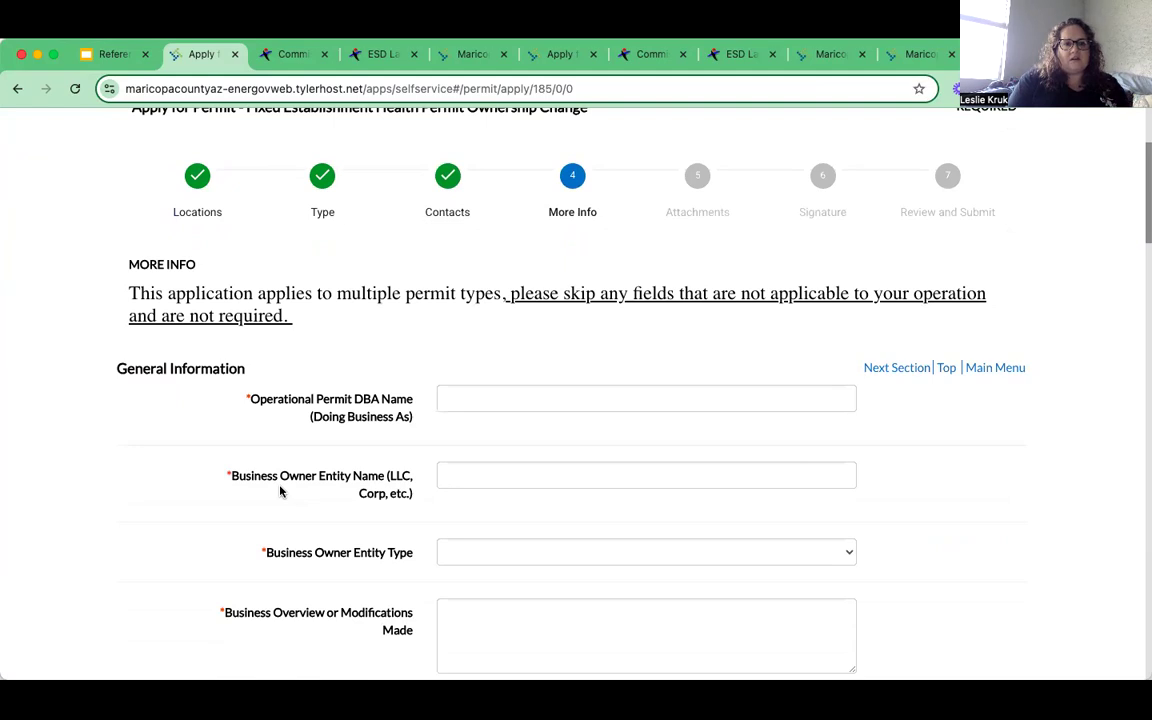
scroll(280, 491, "down", 1)
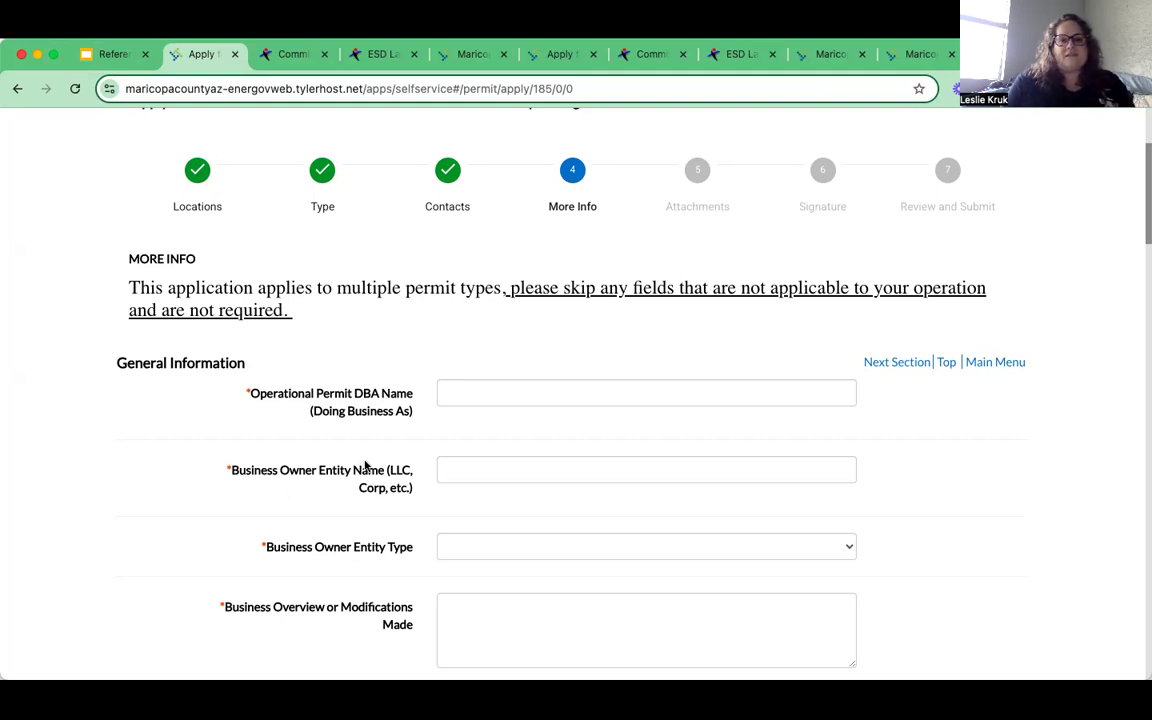
- Fill DBA 'Tasty Yum Yums' and owner 'Tasty Yum Yums LLC' as a Limited Liability Company
left_click(463, 393)
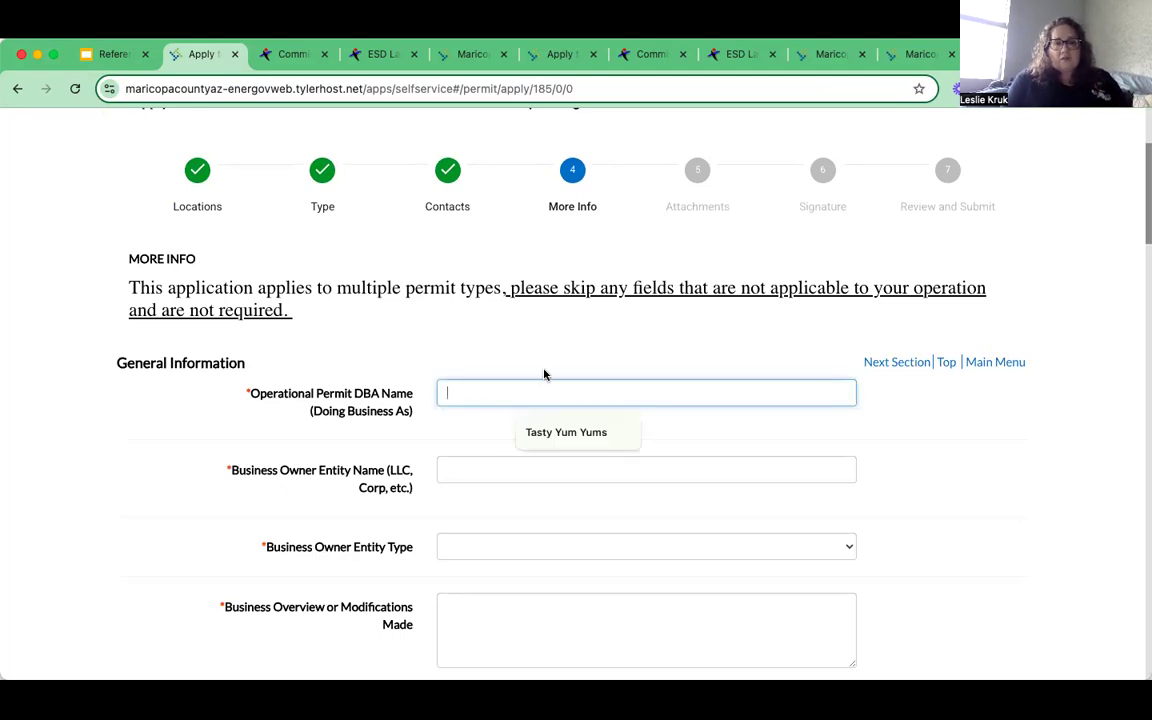
left_click(570, 436)
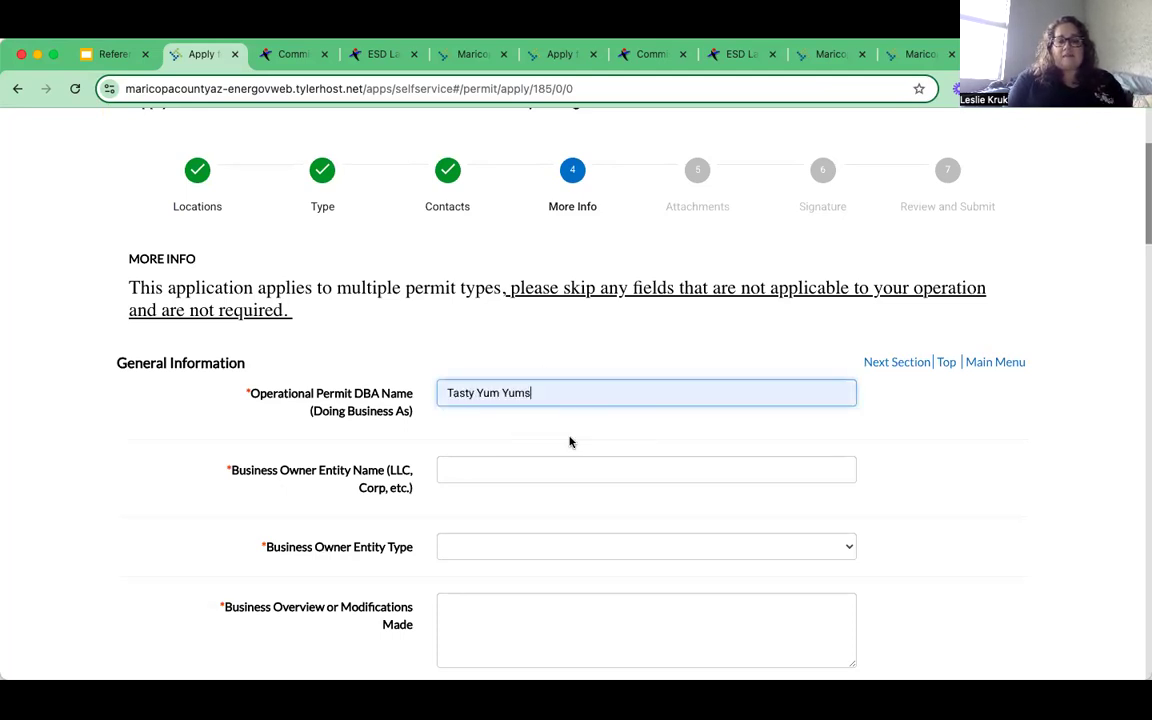
left_click(488, 468)
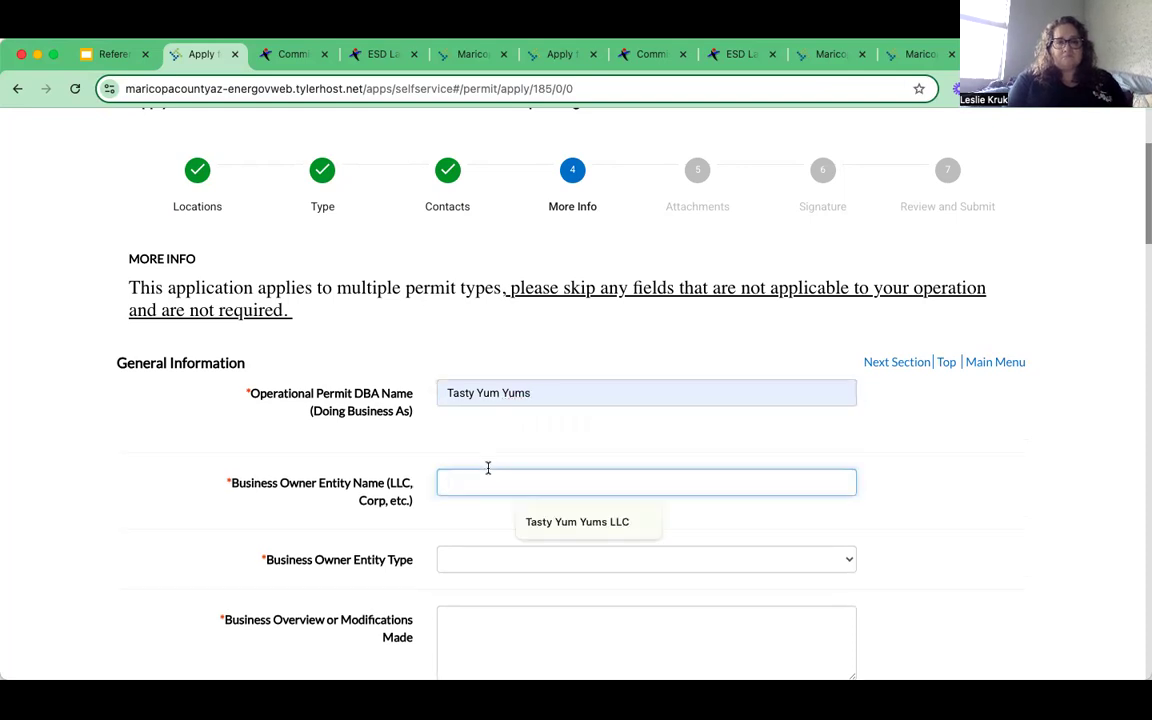
left_click(540, 521)
scroll(692, 440, "down", 1)
scroll(735, 447, "down", 2)
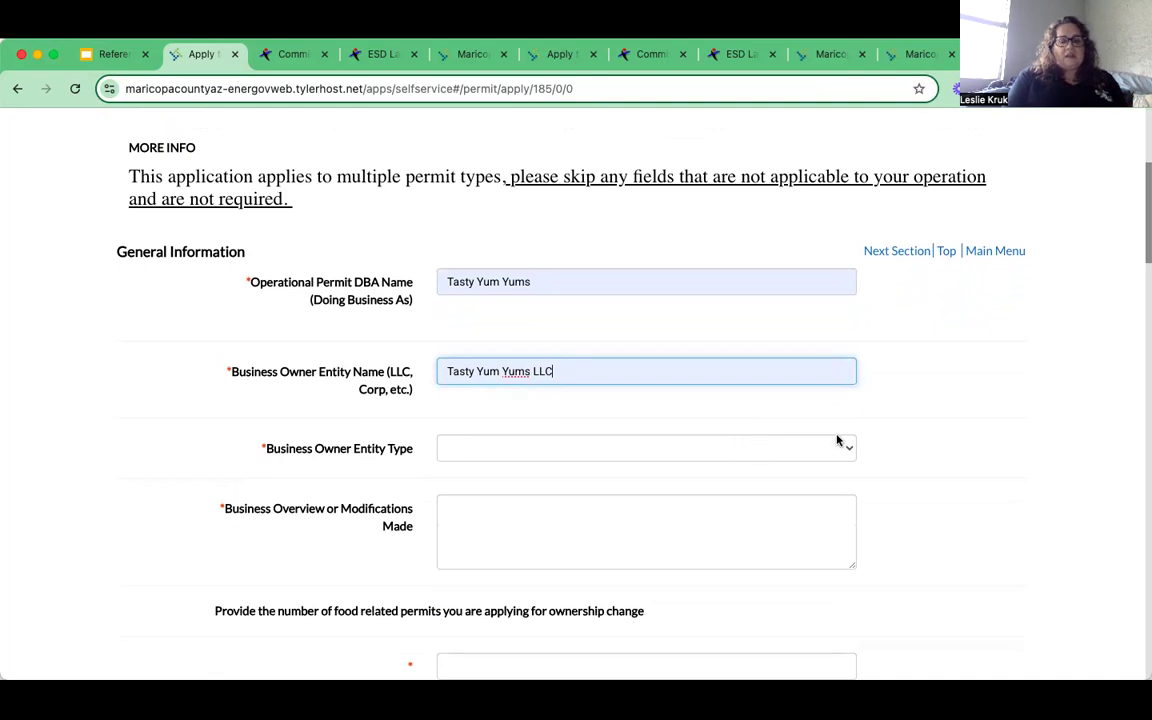
left_click(848, 453)
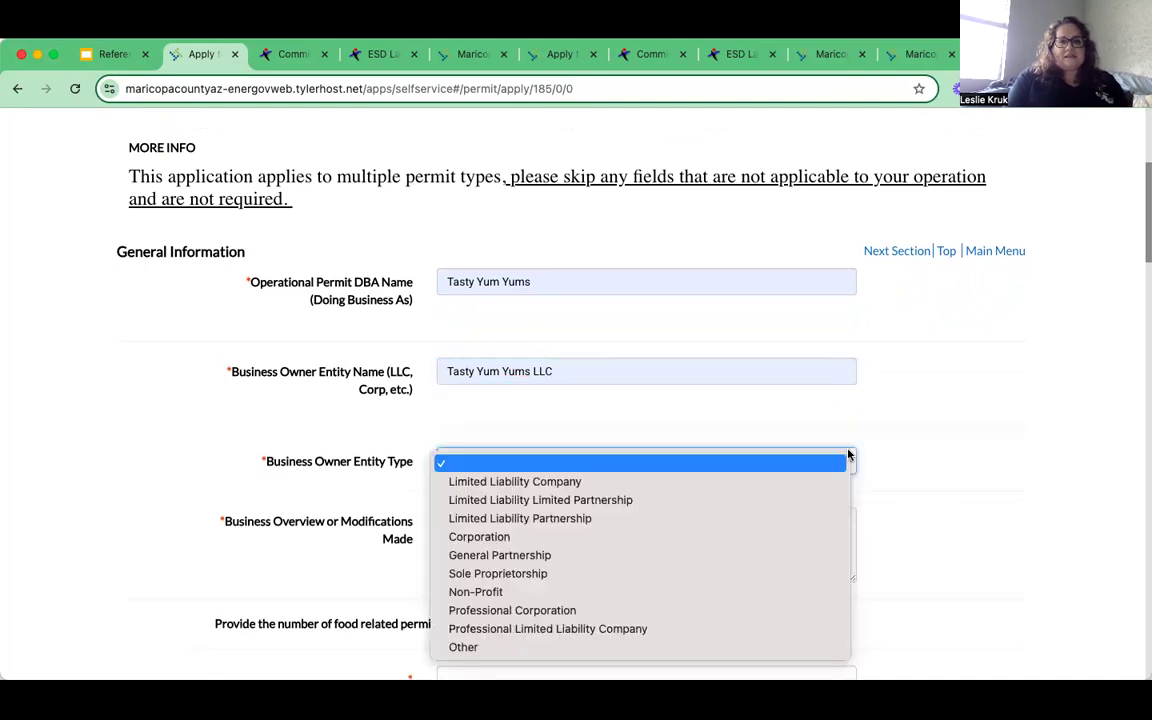
left_click(681, 485)
- Write the business overview 'cold brew direct to consumers' and start a new line
scroll(680, 490, "down", 2)
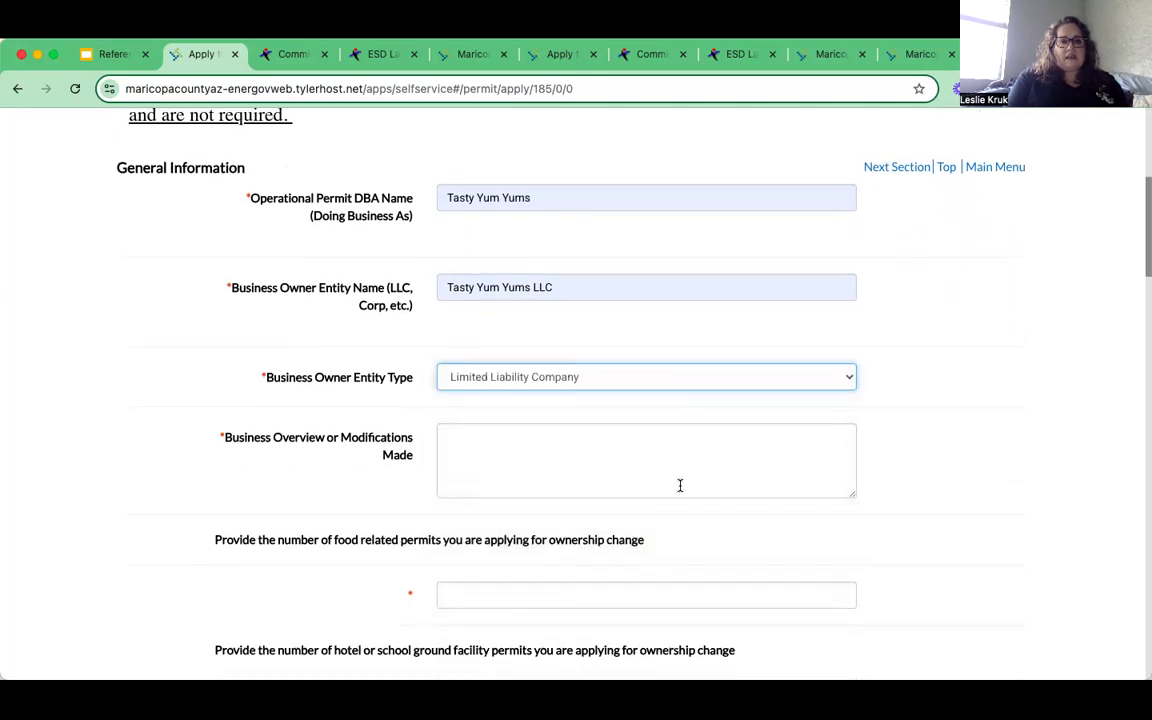
scroll(543, 404, "down", 1)
left_click(544, 405)
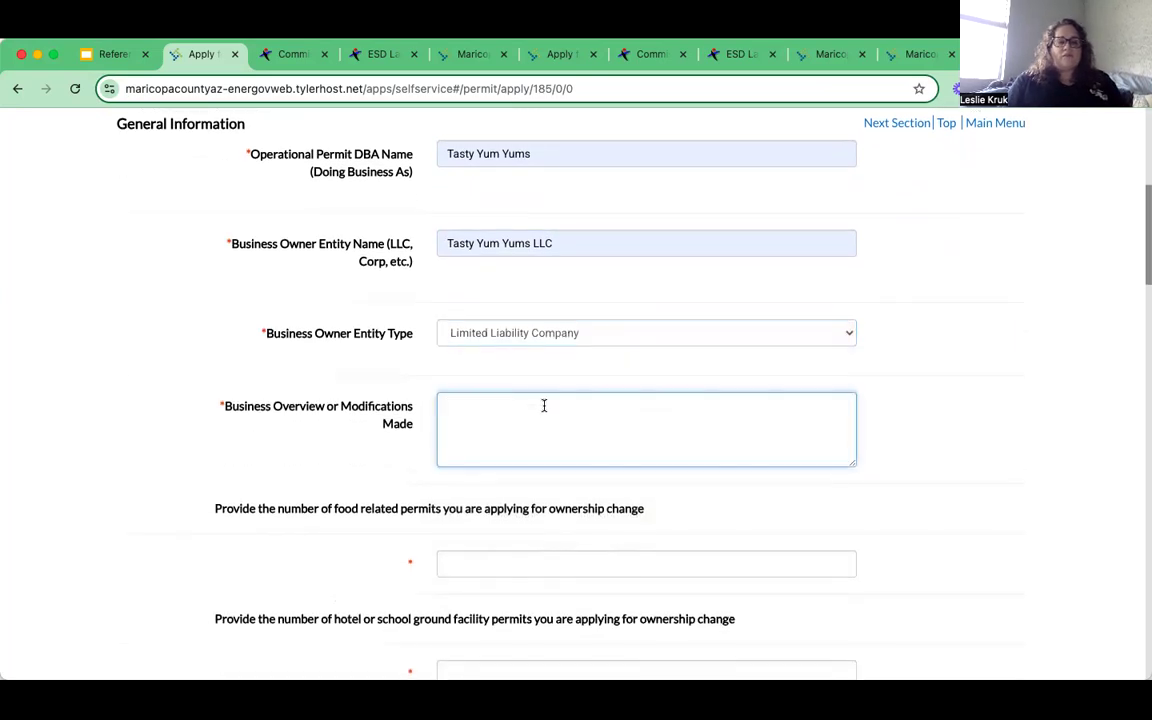
scroll(645, 375, "down", 1)
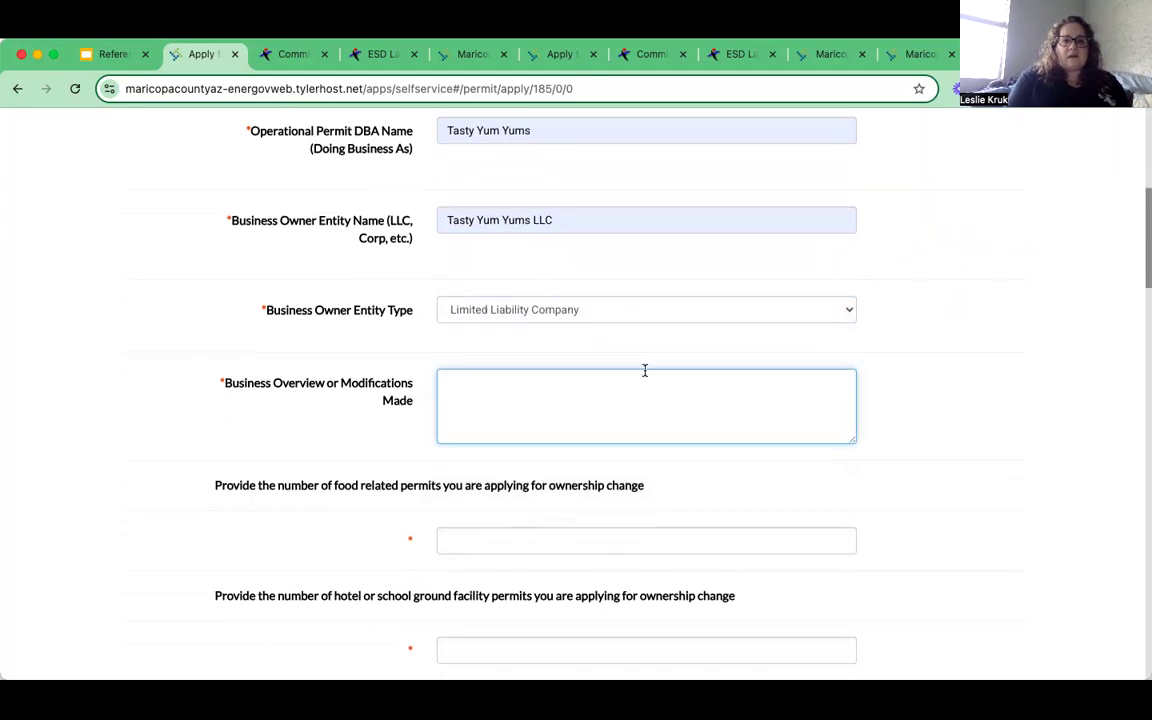
type("cold brew")
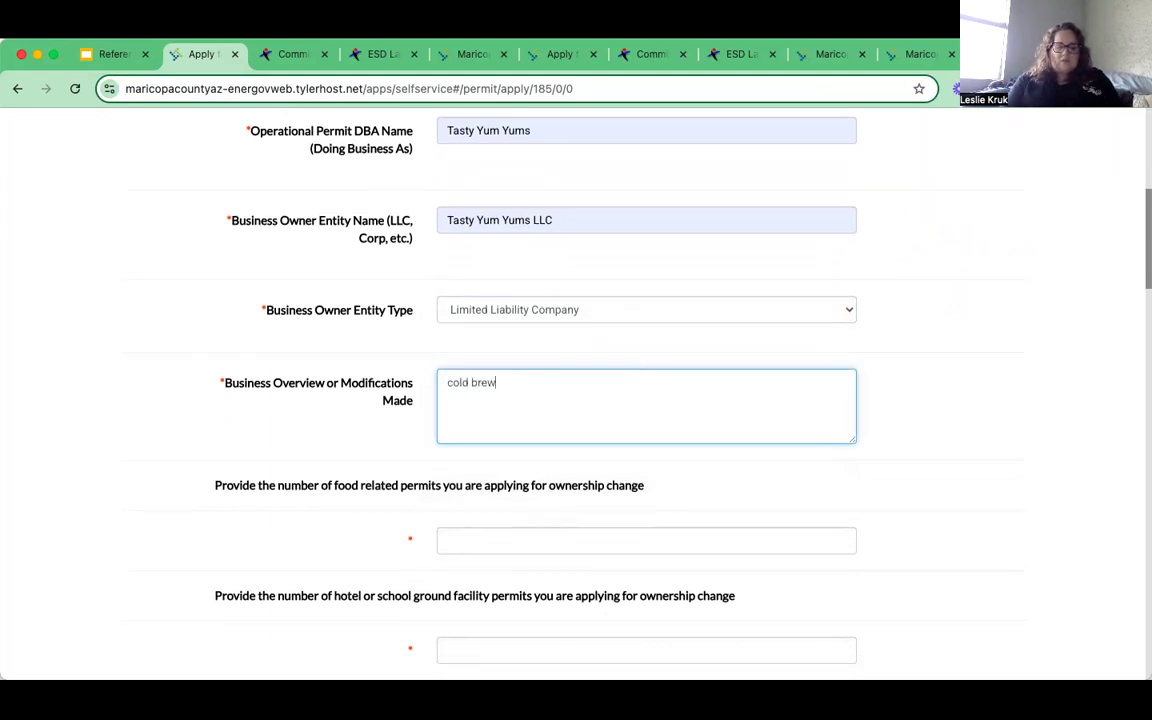
type(" direct to consumers")
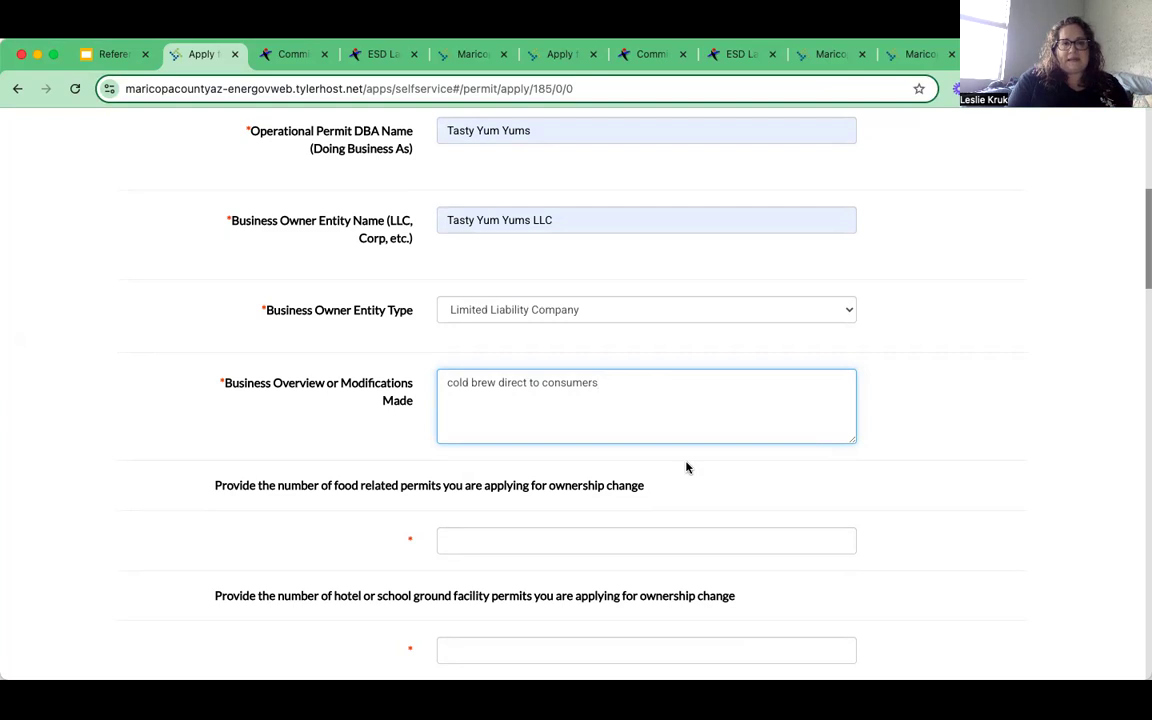
scroll(686, 467, "down", 3)
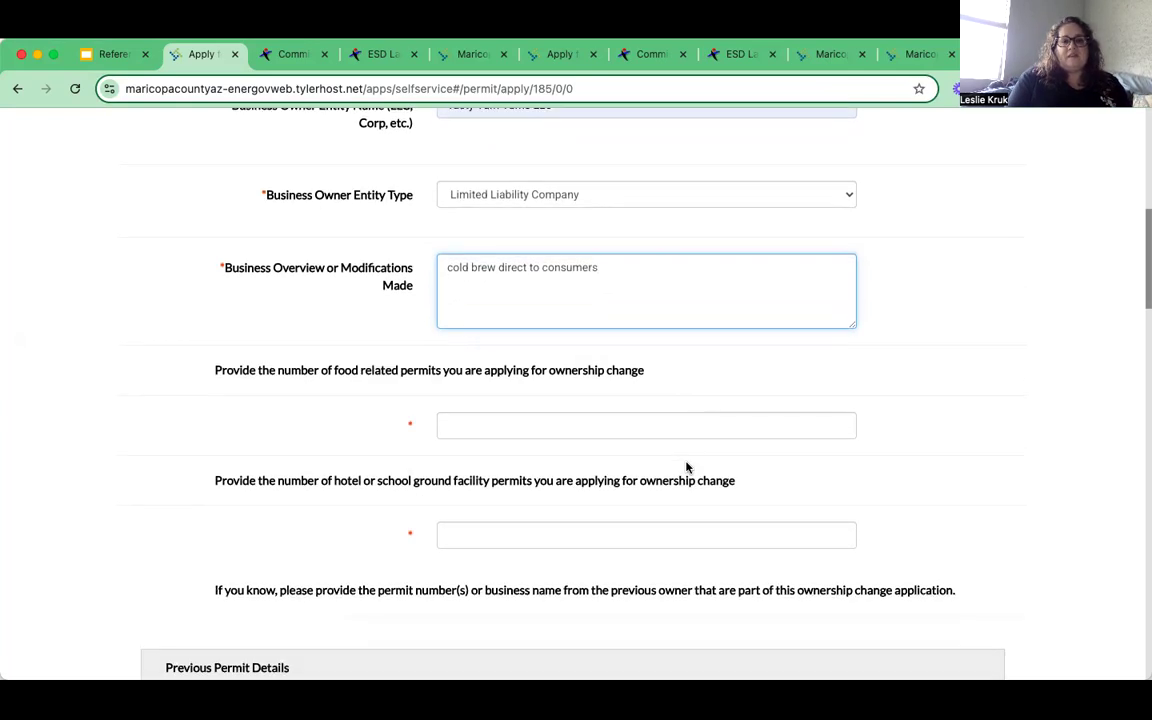
scroll(717, 390, "down", 1)
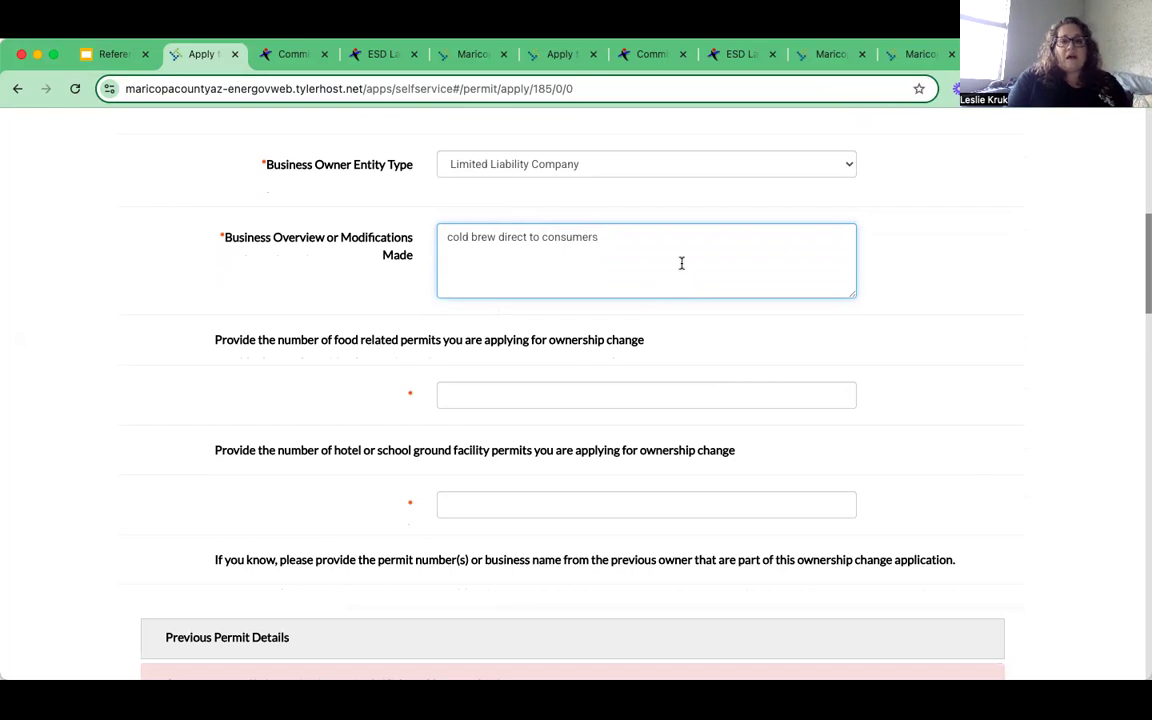
scroll(715, 329, "down", 1)
key("Return")
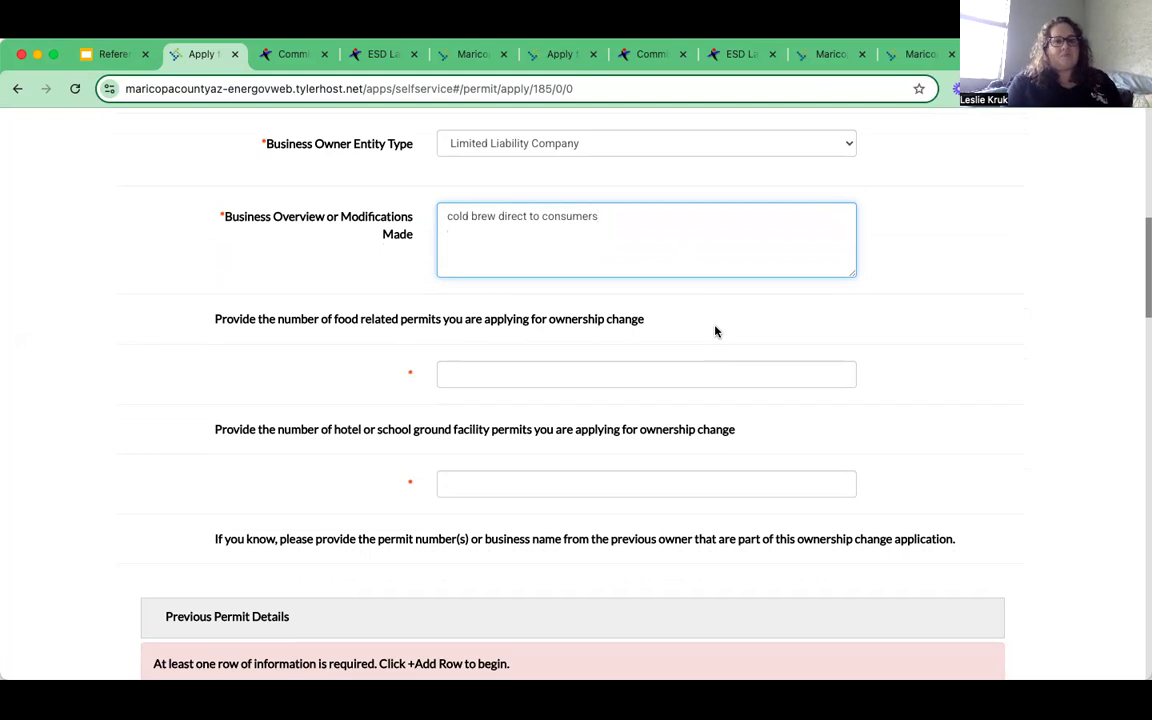
- Enter 1 as the number of food-related permits
left_click(512, 372)
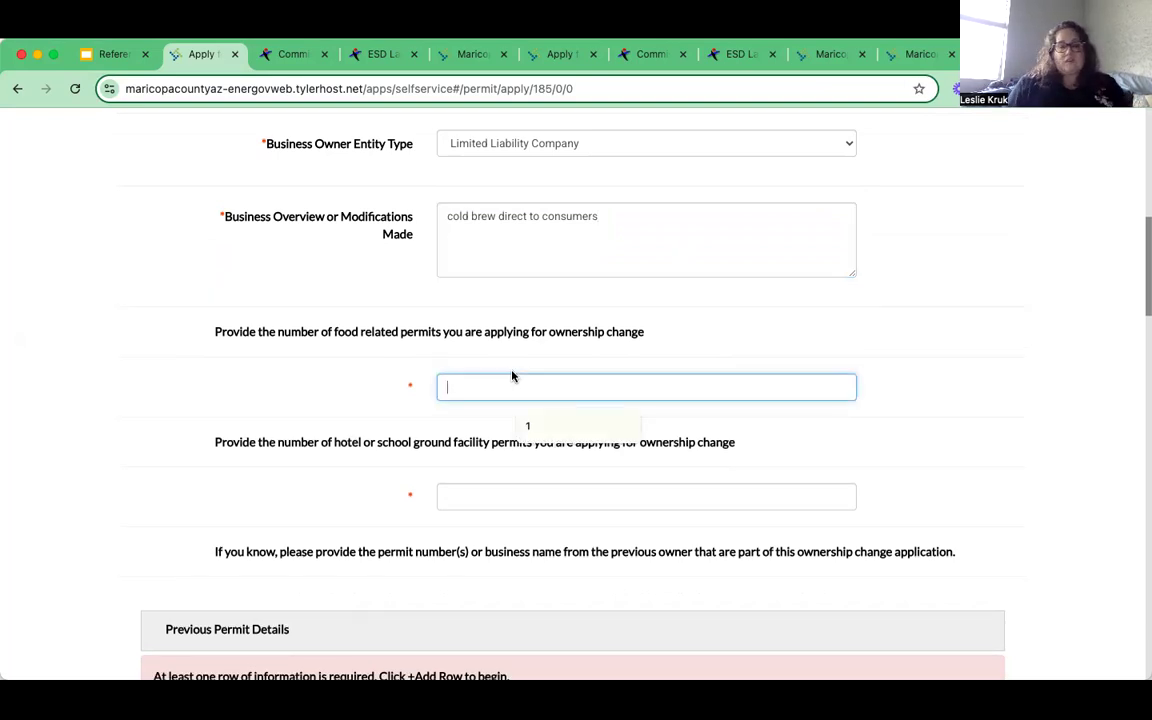
type("1")
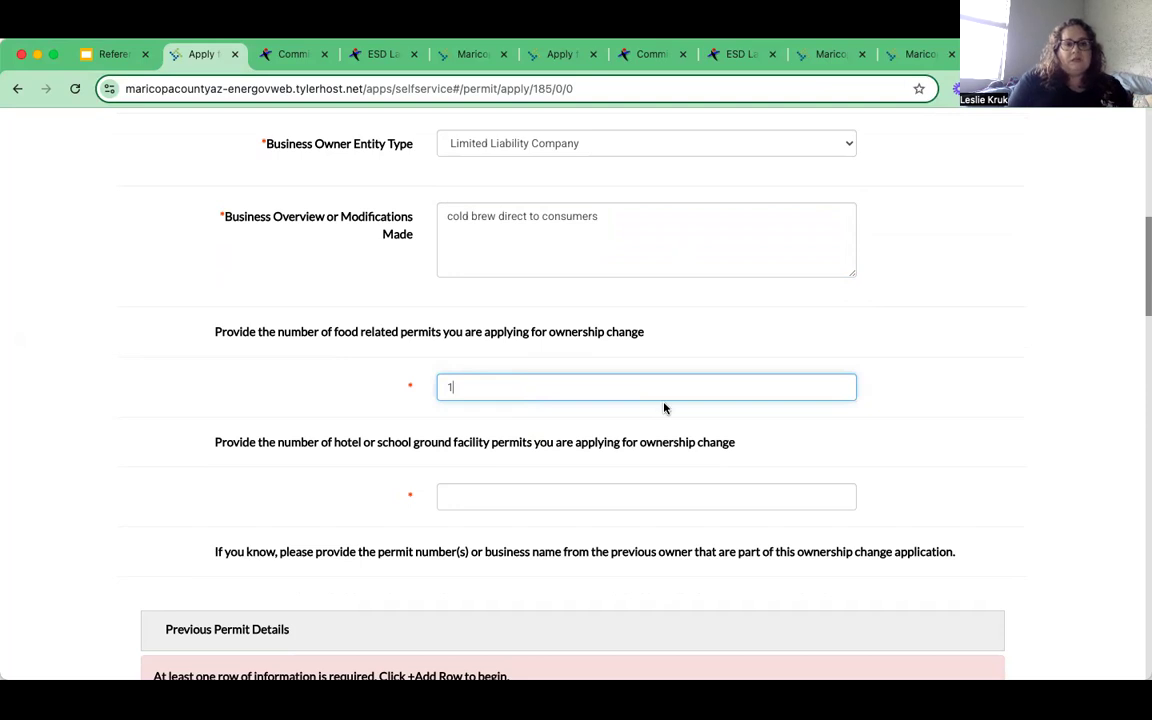
left_click(533, 488)
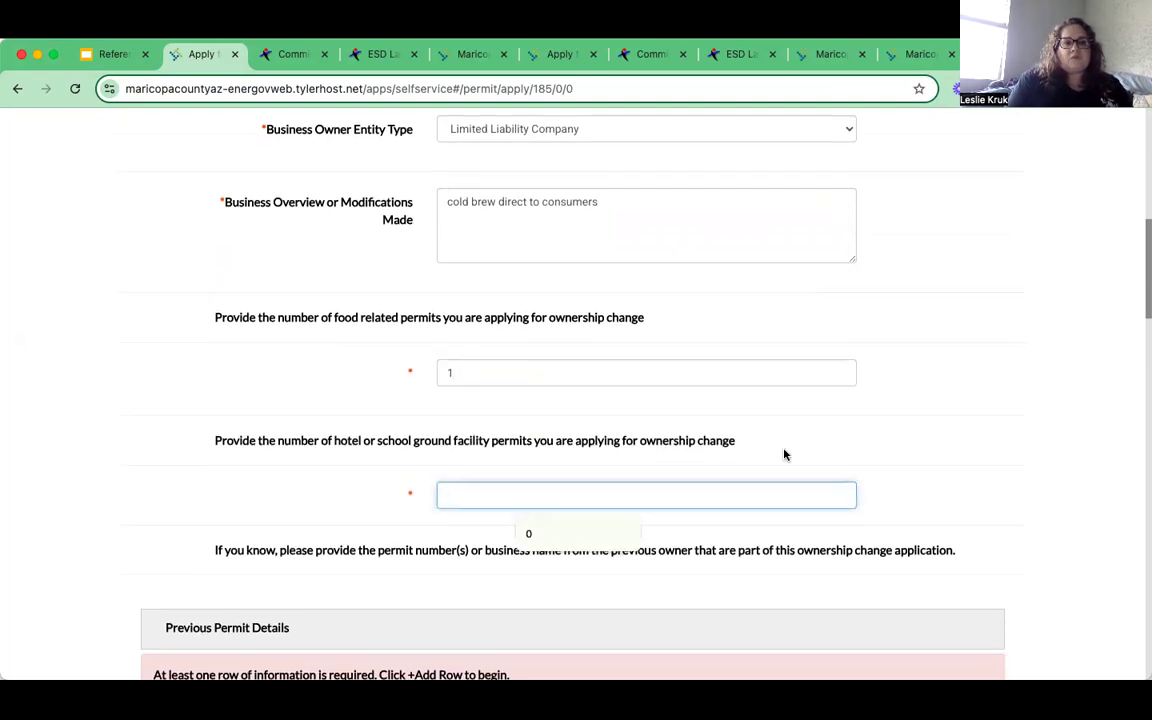
scroll(784, 455, "down", 2)
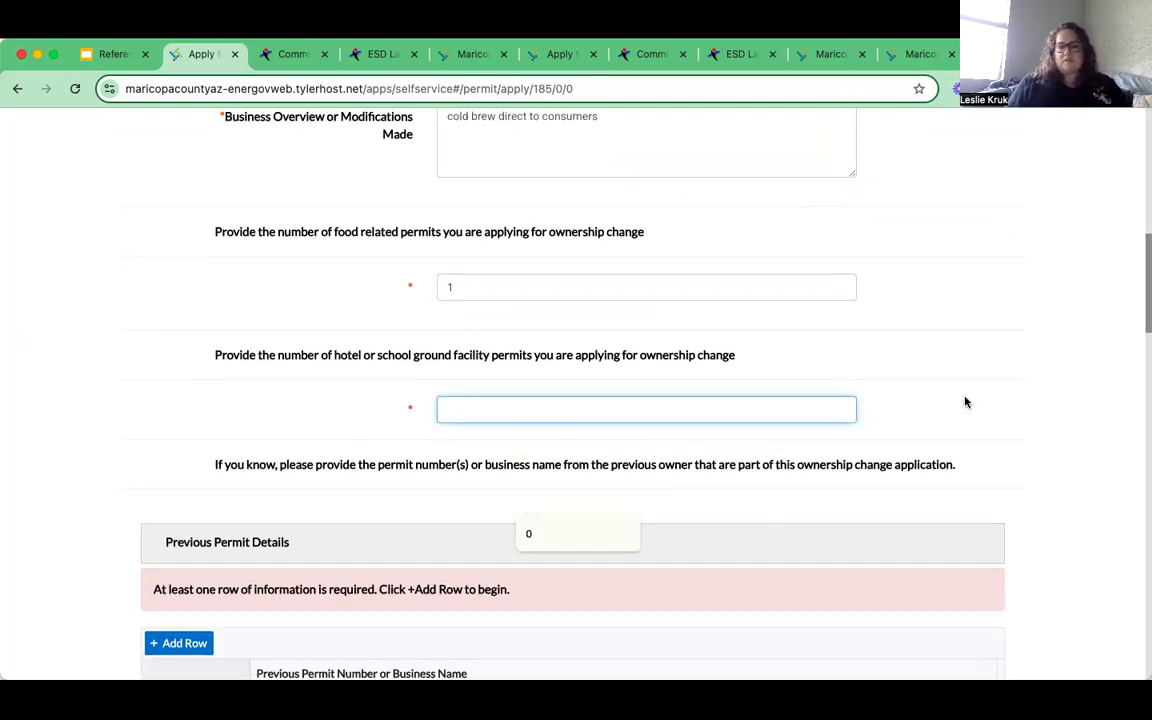
- Enter 0 hotel or school permits and add a new Previous Permit Details row
type("0")
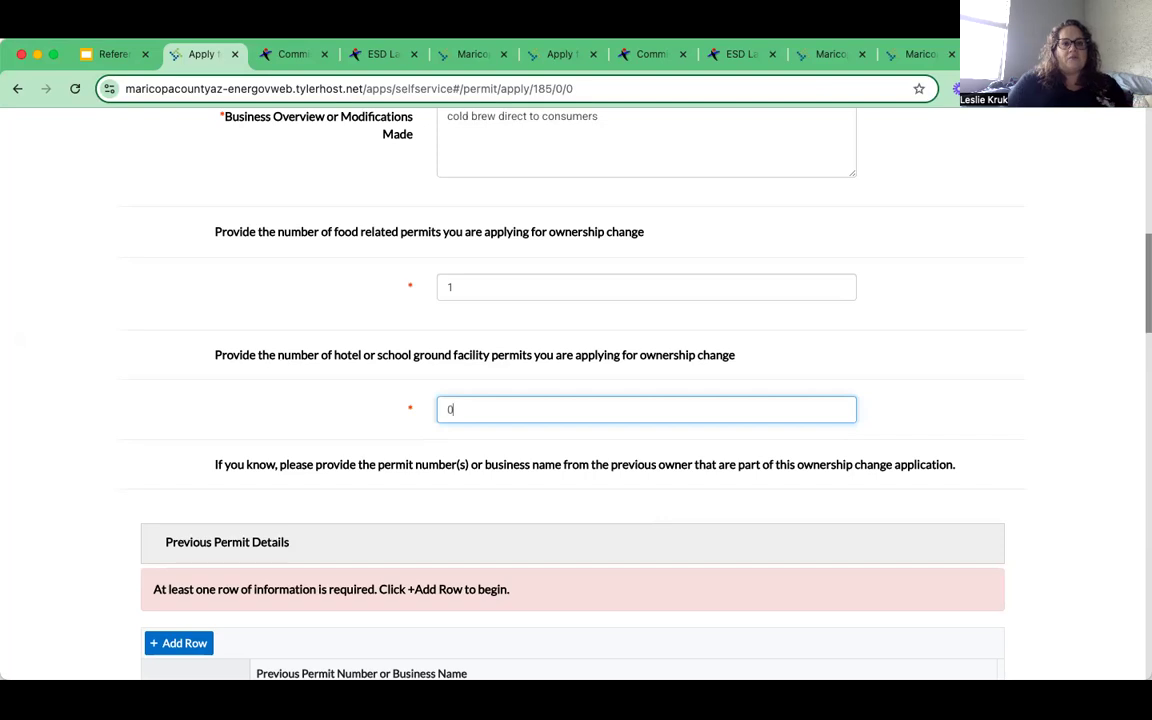
scroll(942, 402, "down", 4)
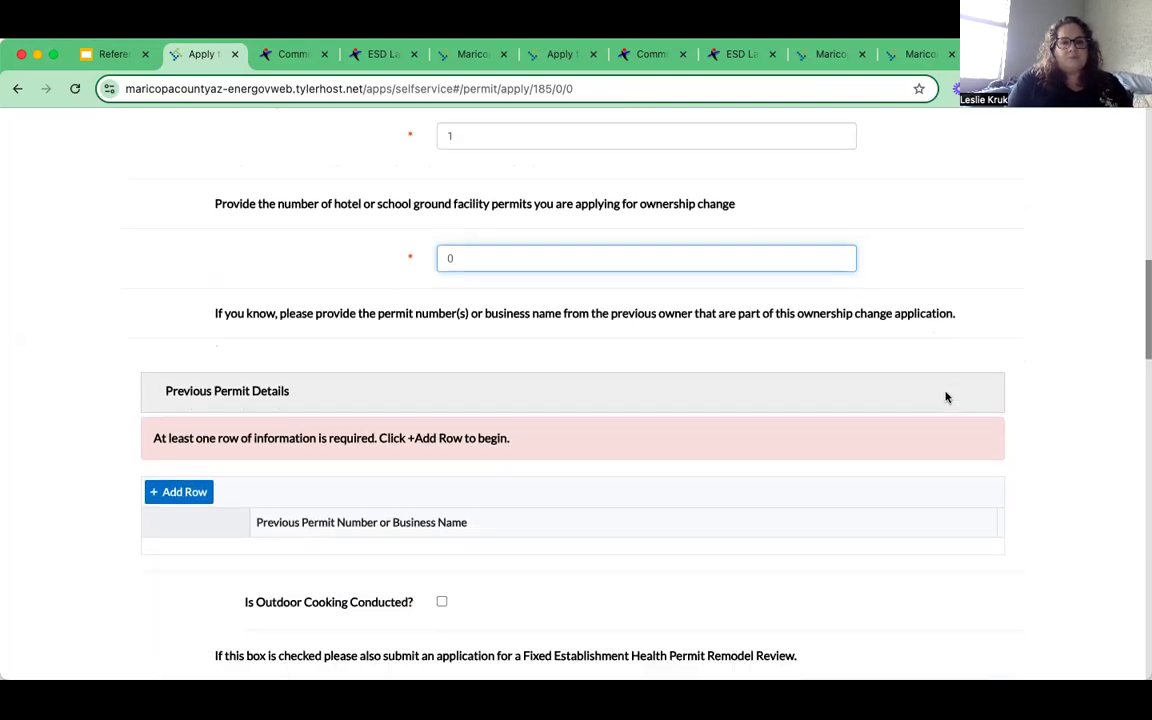
scroll(946, 397, "down", 2)
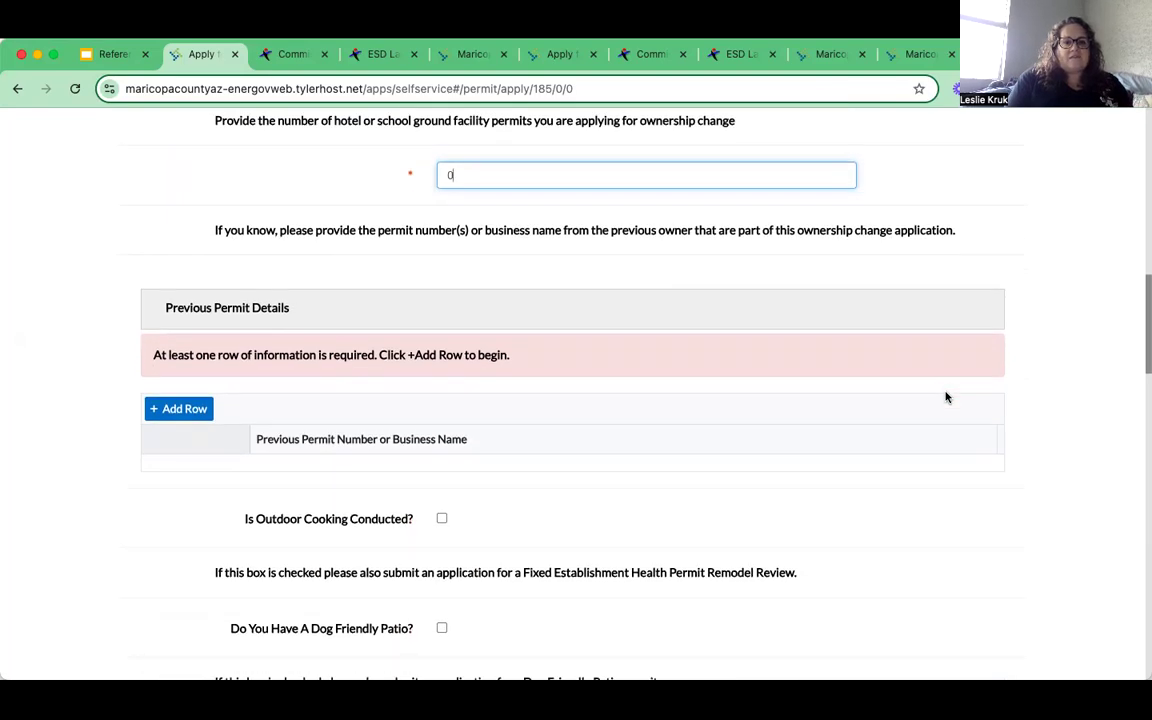
left_click(339, 447)
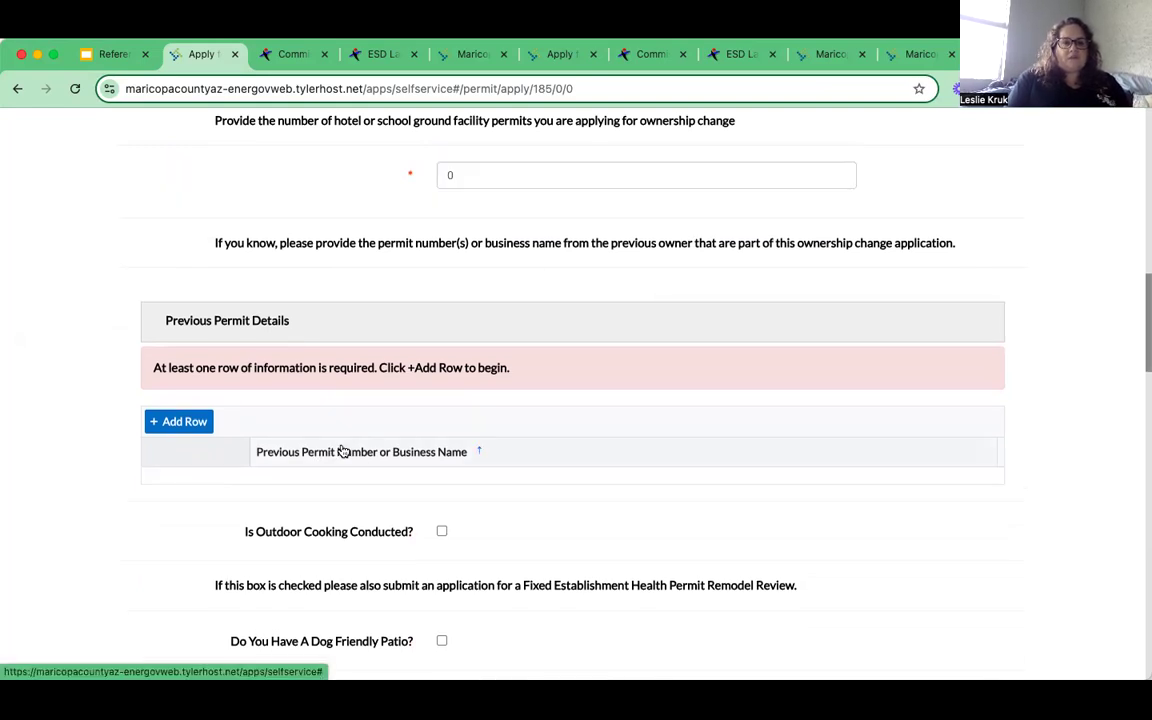
left_click(174, 420)
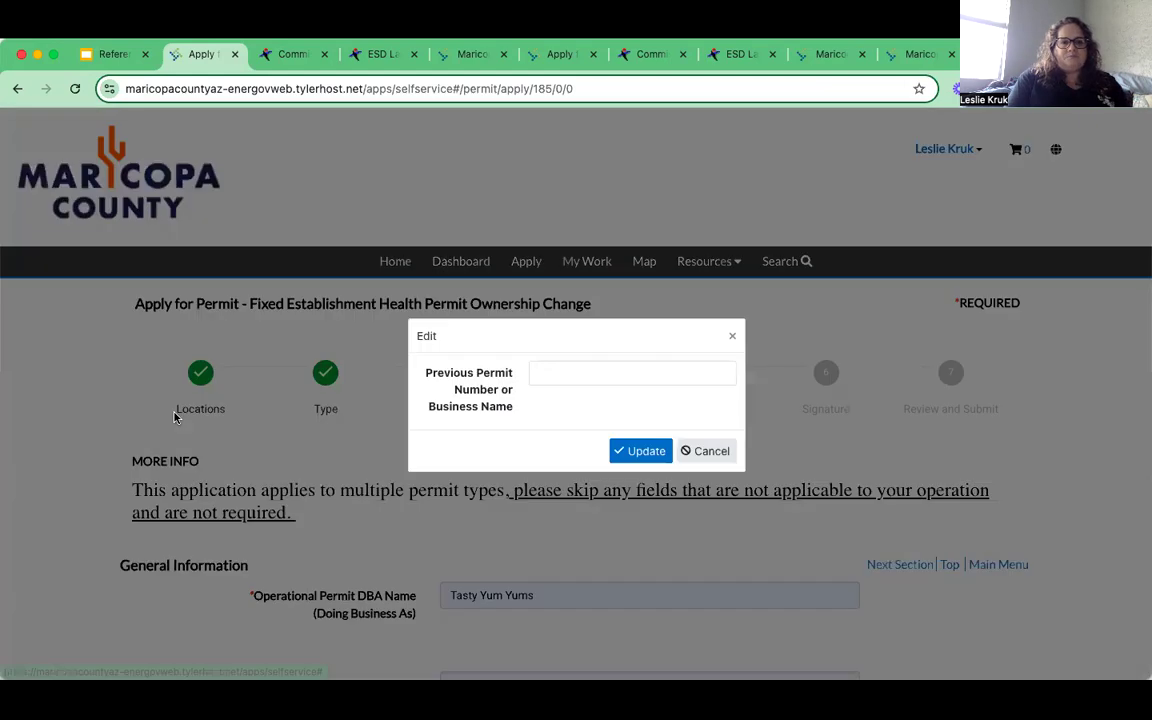
- Save a Previous Permit Details row reading 'Local First Arizona Foundation'
left_click(550, 375)
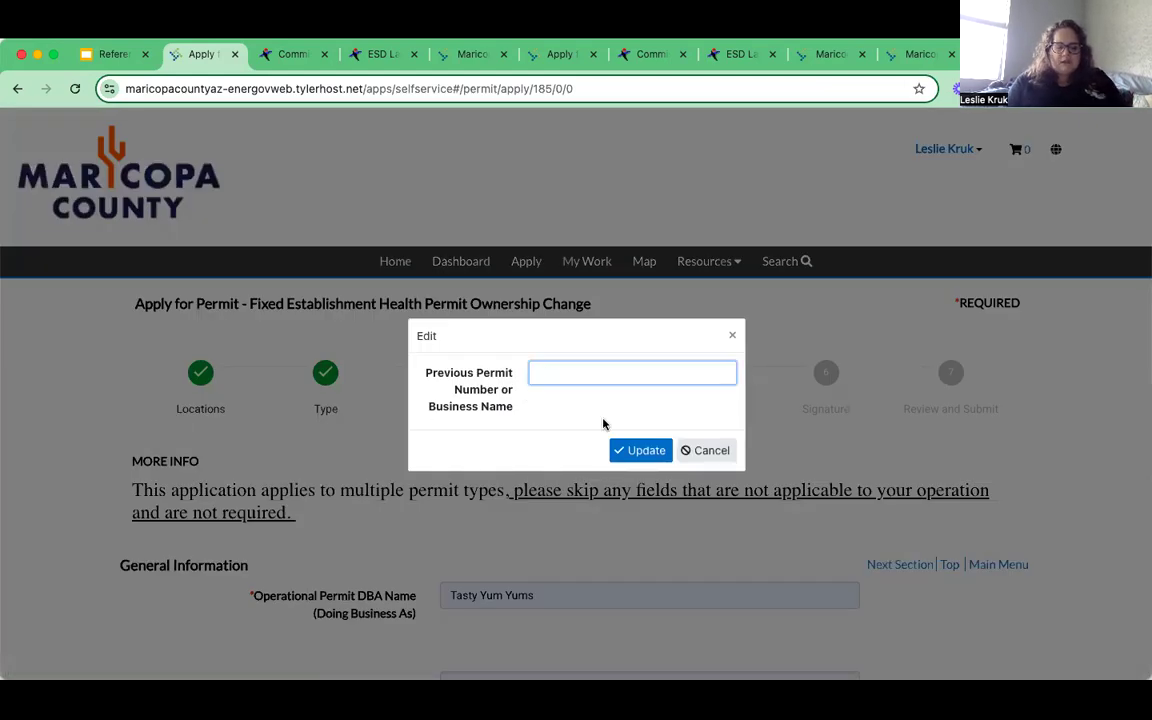
type("Local")
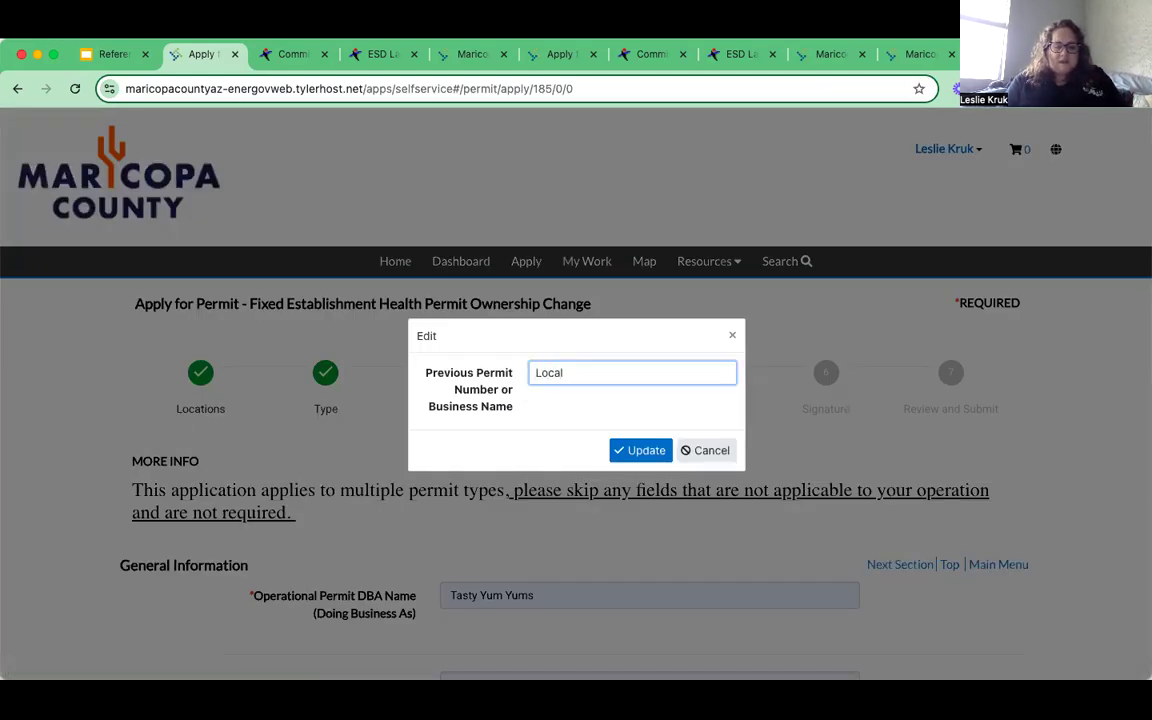
type(" First")
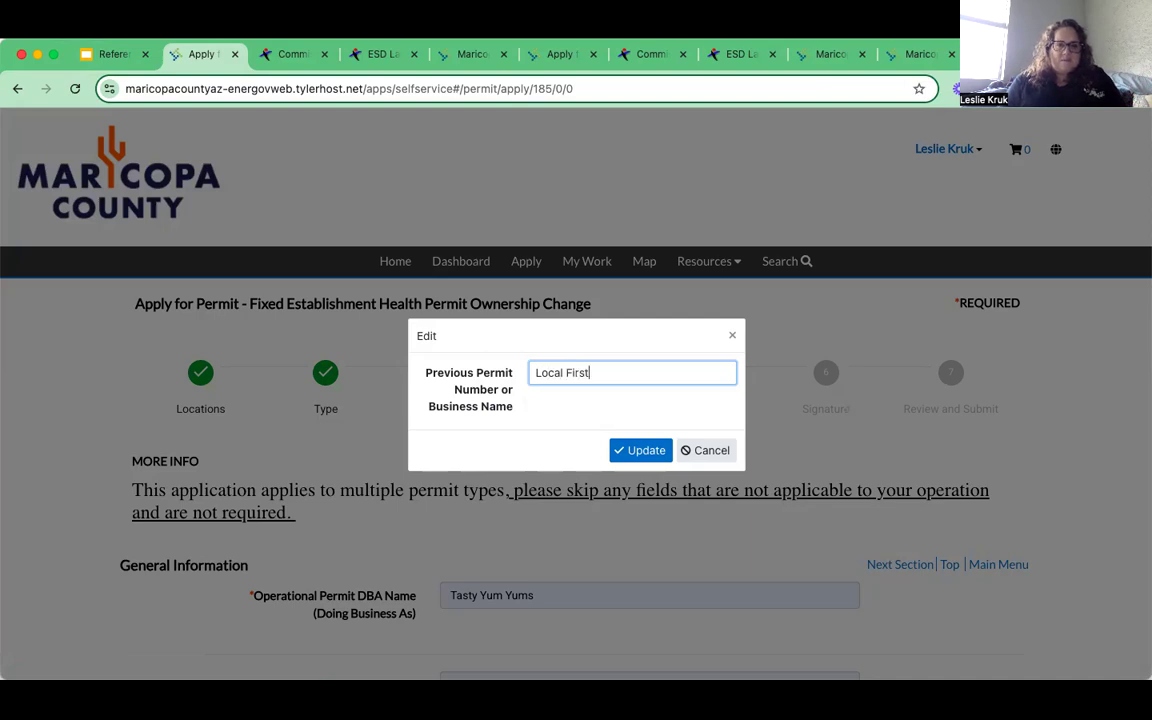
type(" Arizona Foundation")
left_click(645, 451)
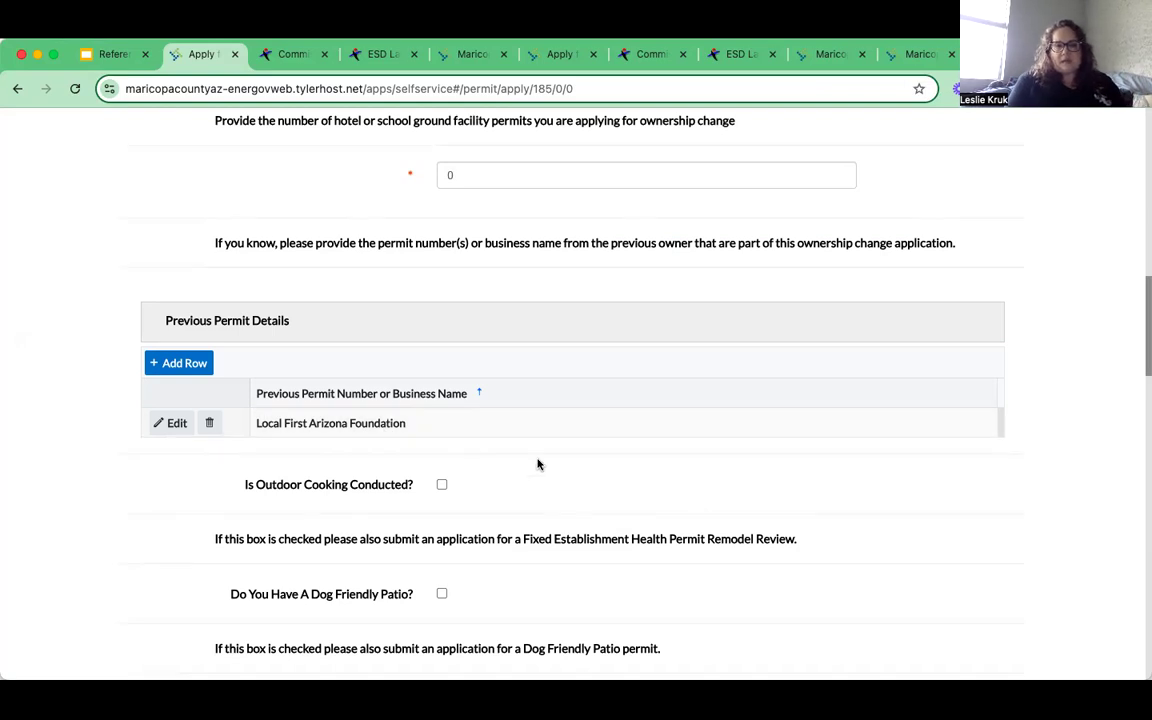
scroll(537, 464, "down", 1)
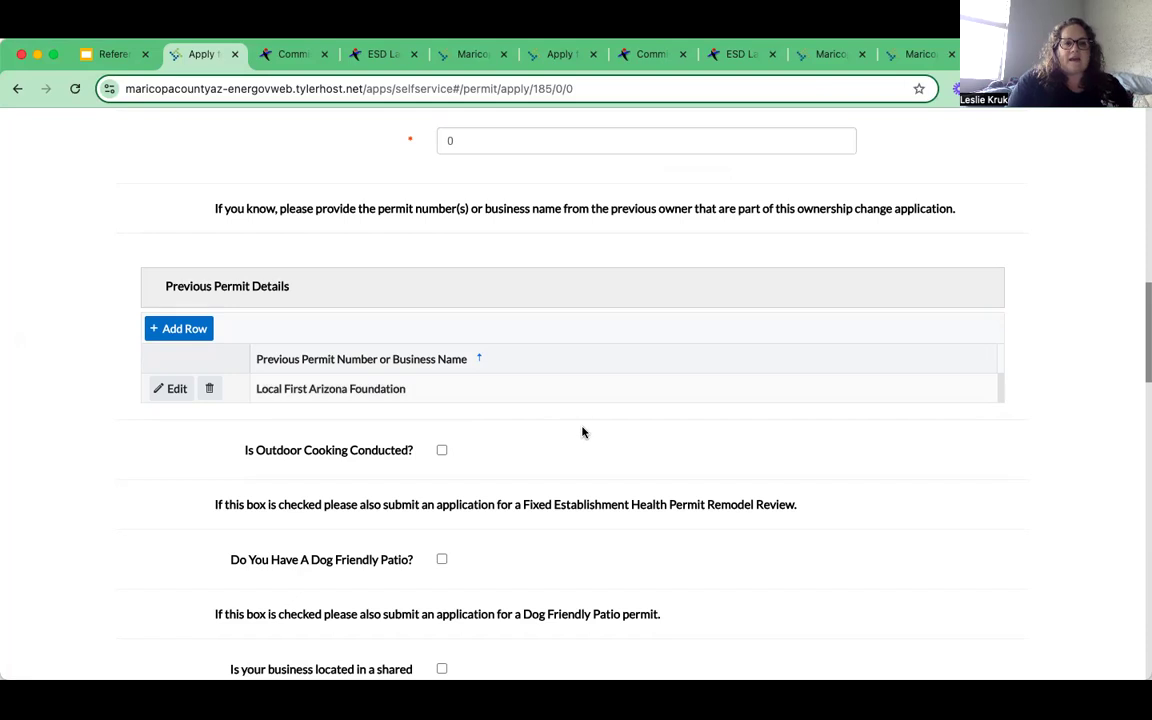
scroll(581, 432, "down", 2)
scroll(583, 431, "down", 1)
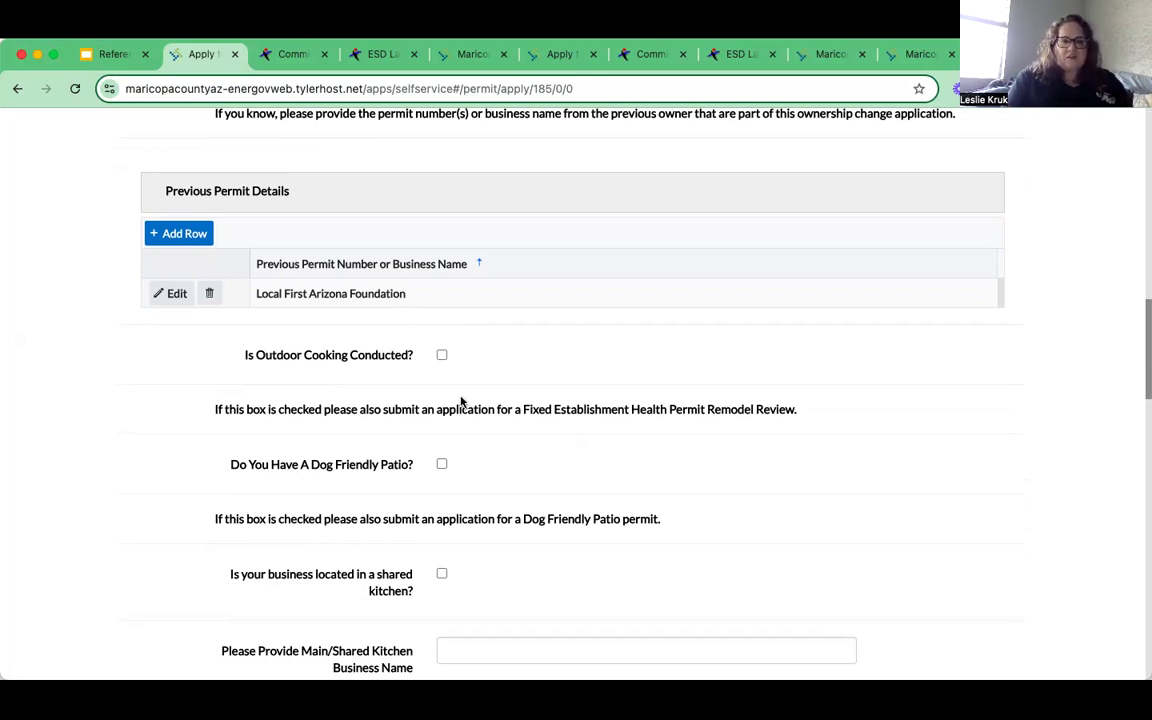
scroll(532, 452, "down", 1)
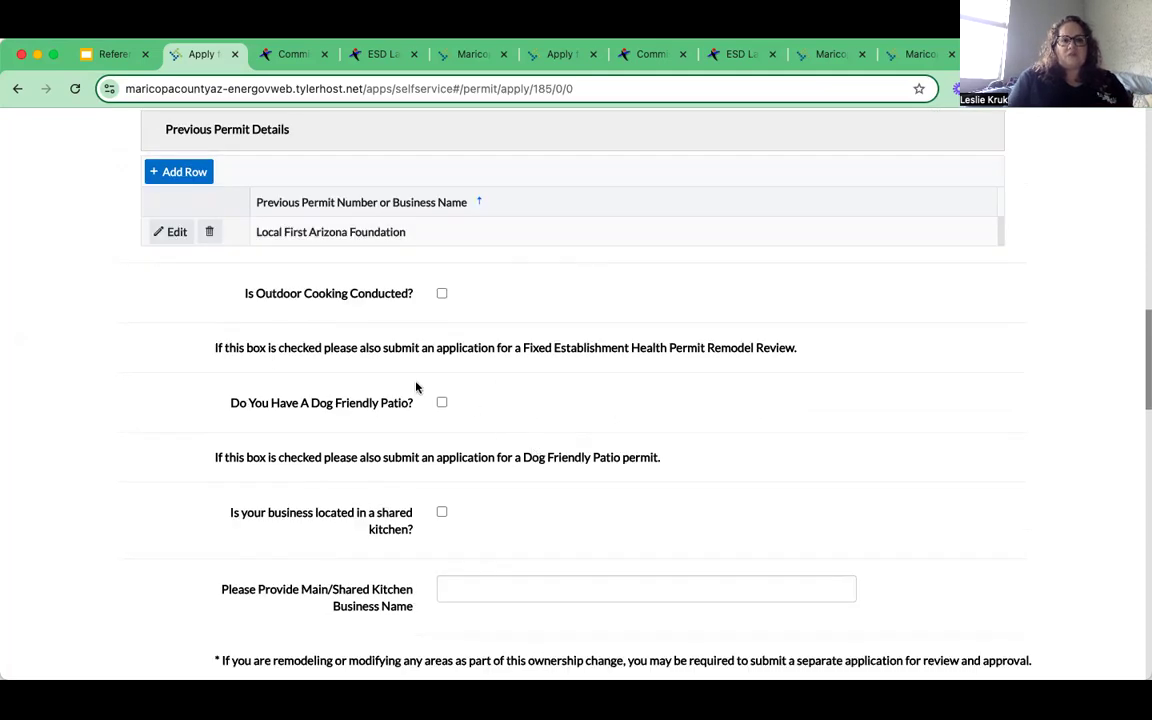
scroll(566, 411, "down", 1)
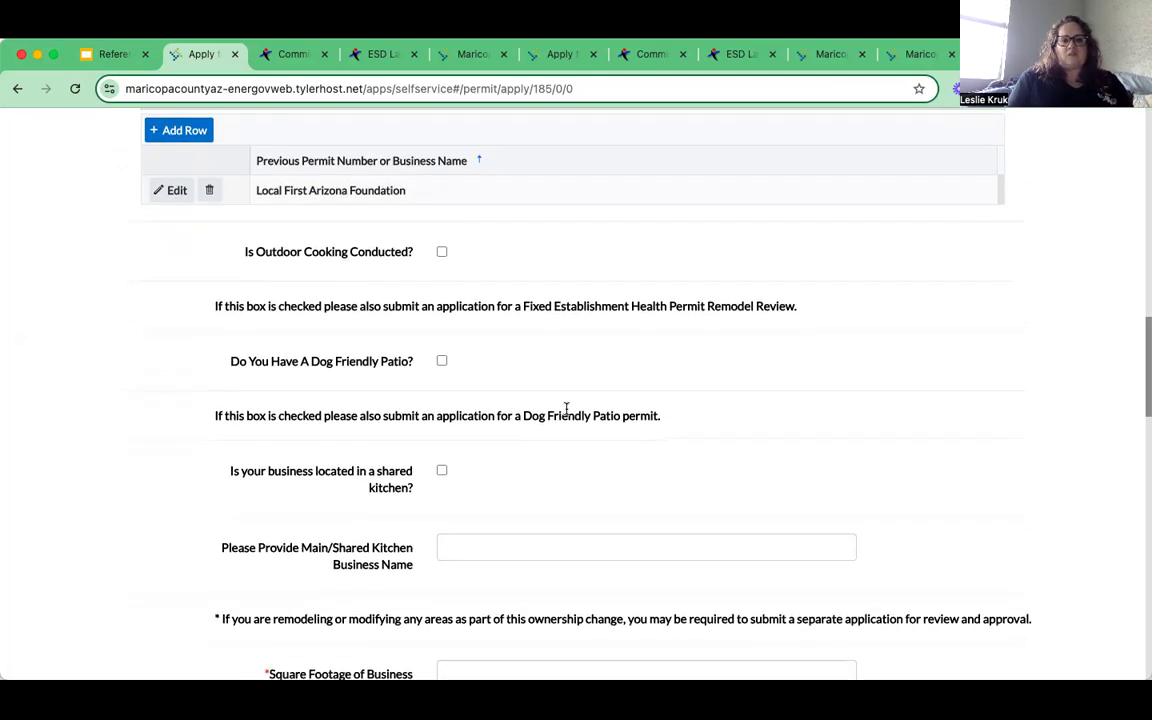
scroll(566, 411, "down", 1)
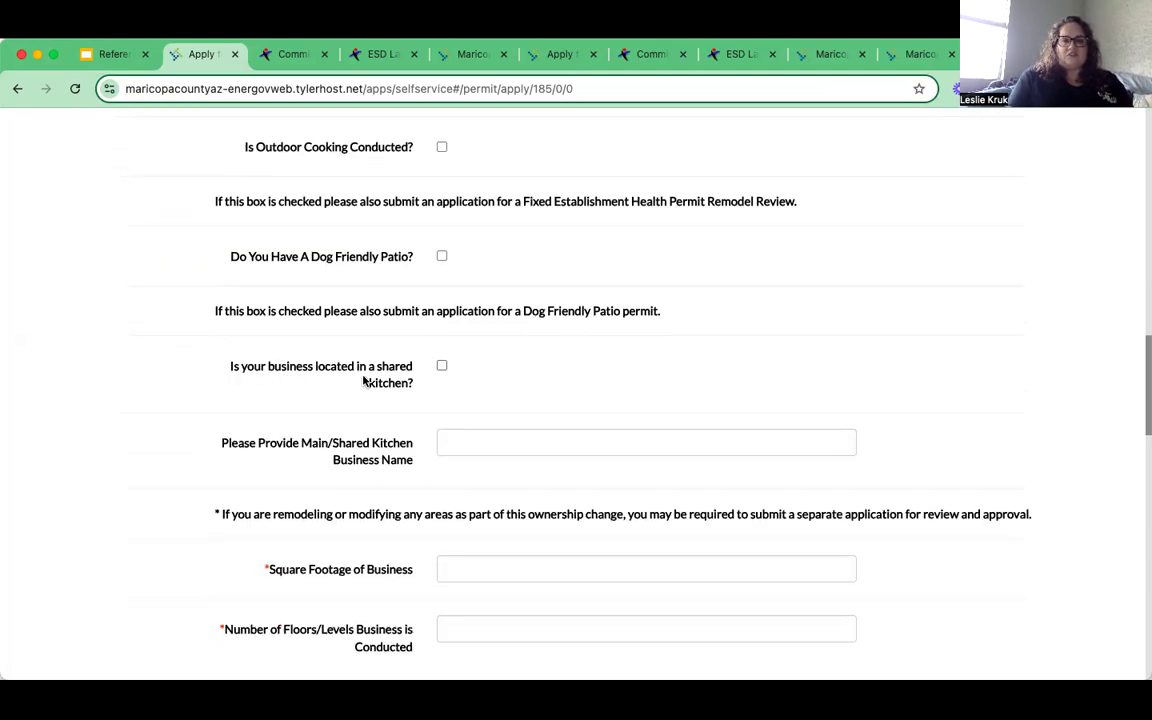
- Check the shared kitchen box and enter 'Local First Arizona Foundation' as the kitchen's business name
left_click(441, 366)
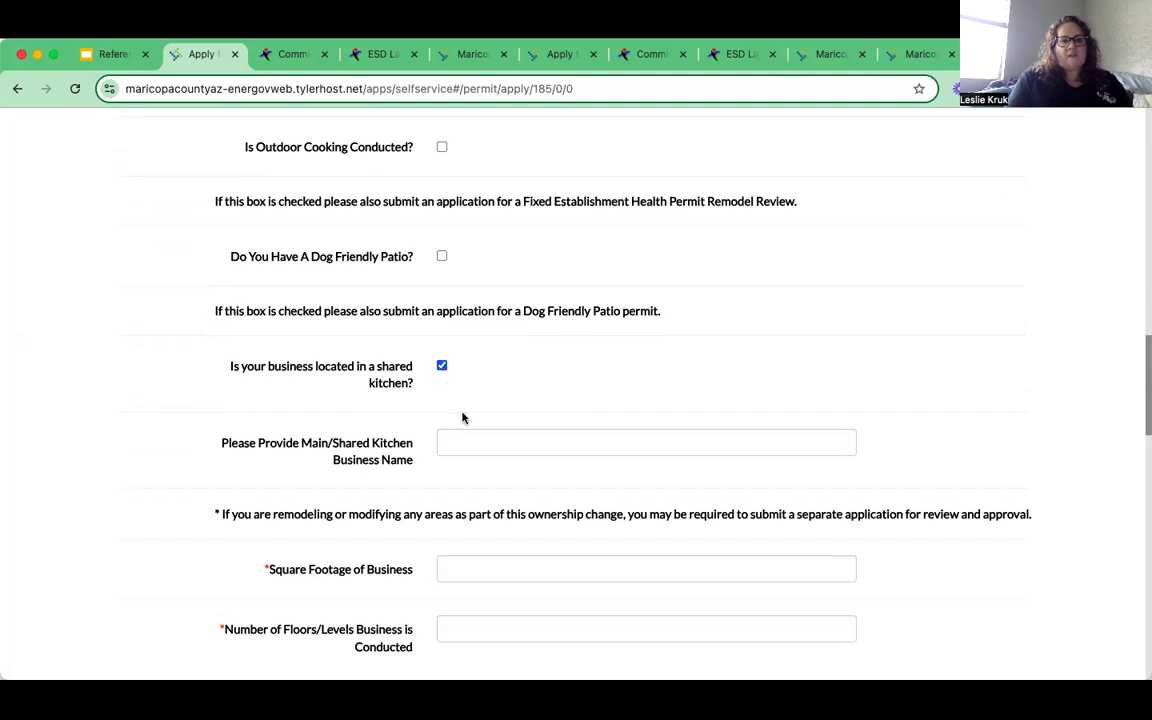
left_click(473, 442)
type("L")
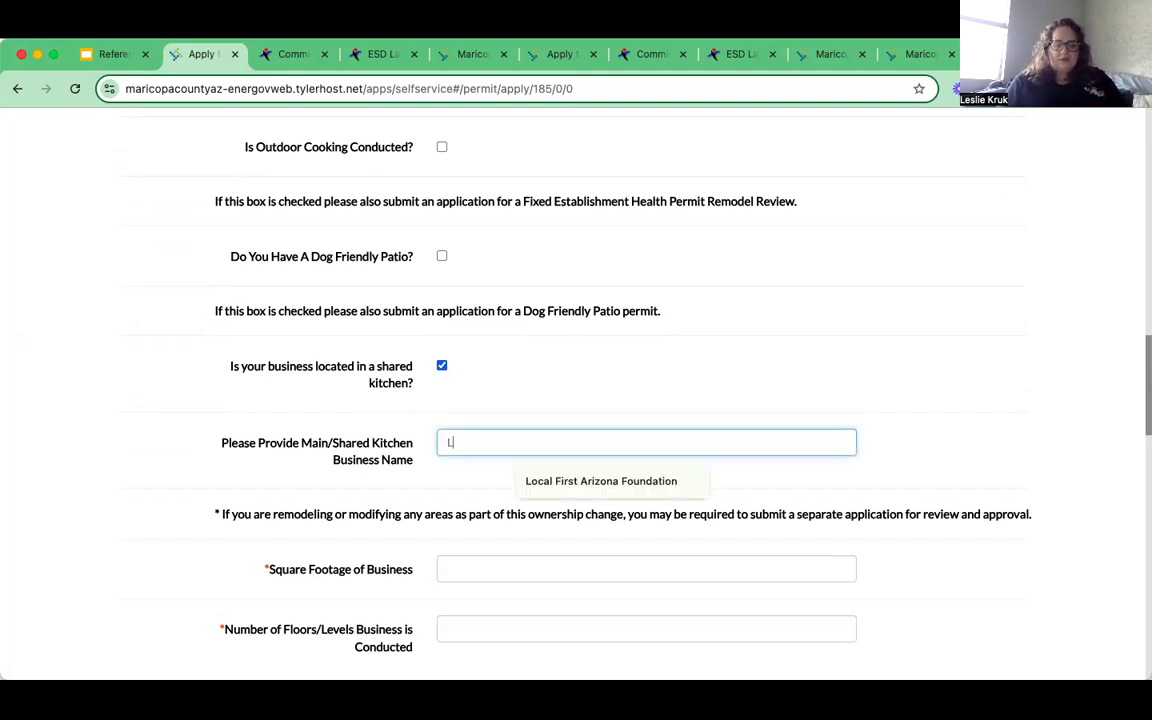
type("ocal First A")
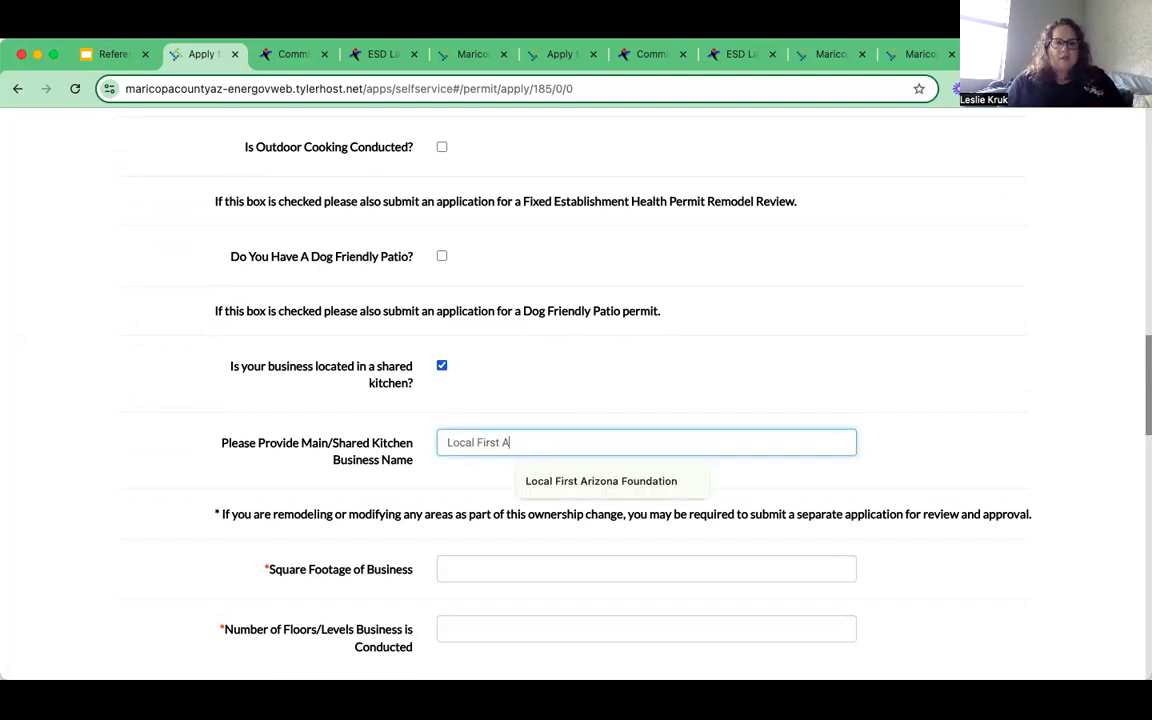
type("rizona Foundation")
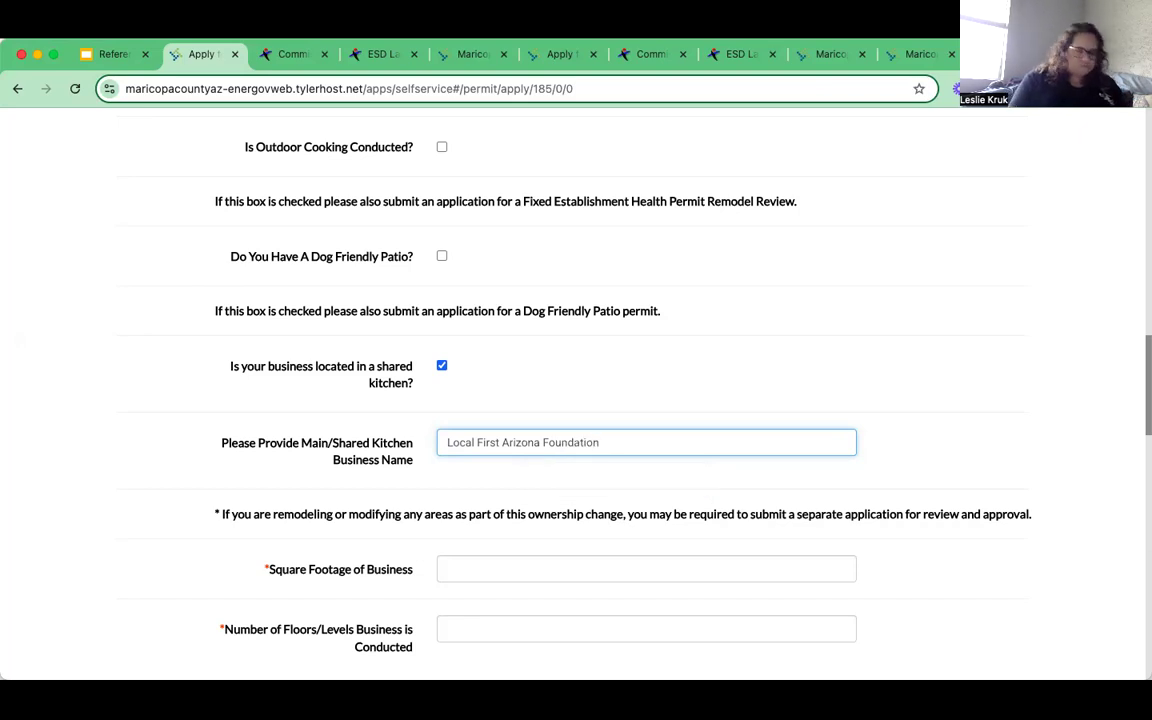
scroll(496, 465, "down", 5)
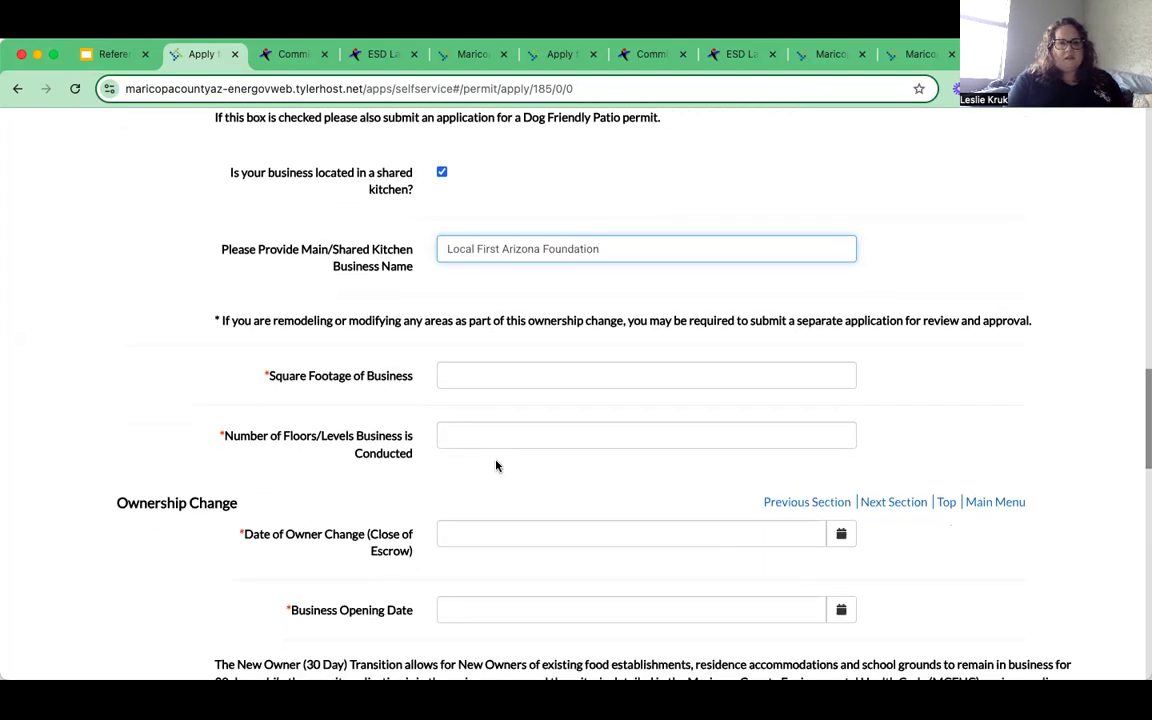
scroll(496, 465, "down", 2)
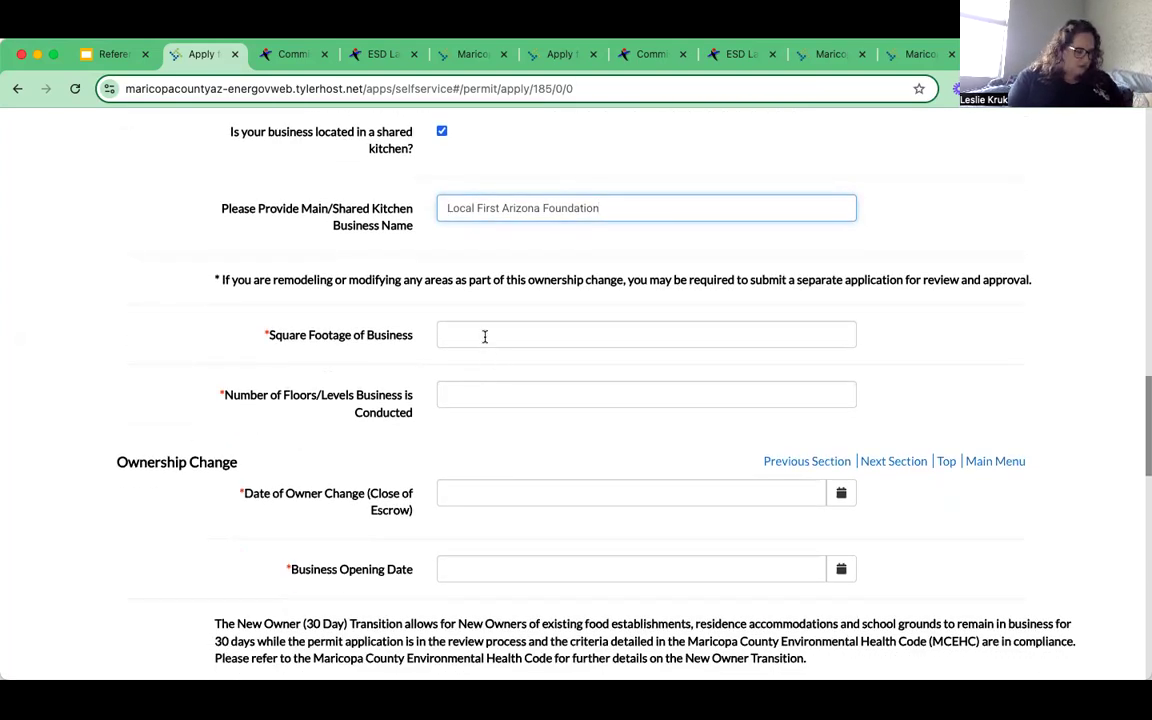
- Enter 2500 for business square footage and 1 for number of floors/levels
left_click(485, 335)
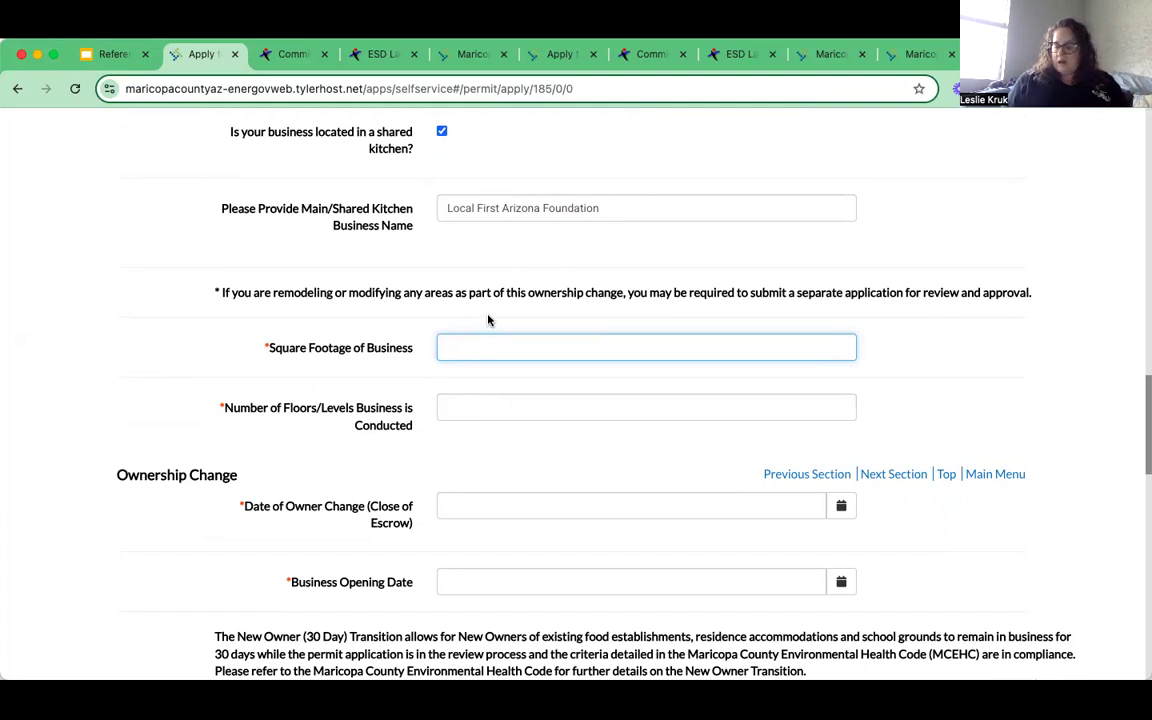
type("2500")
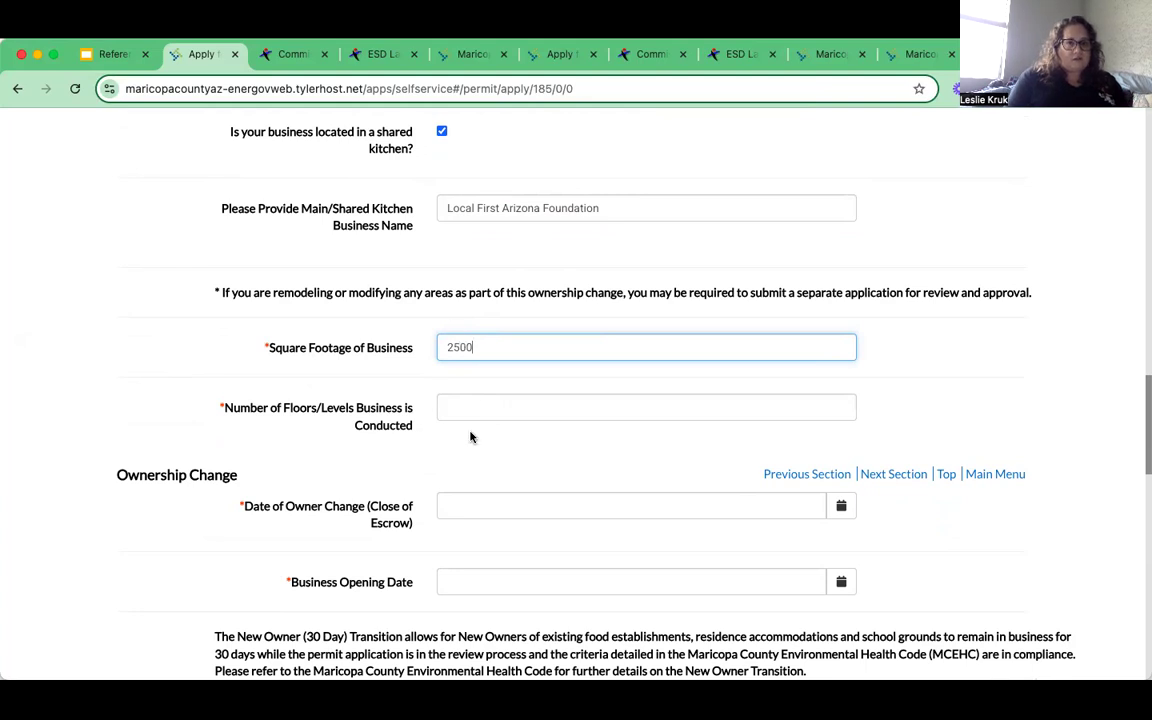
left_click(473, 407)
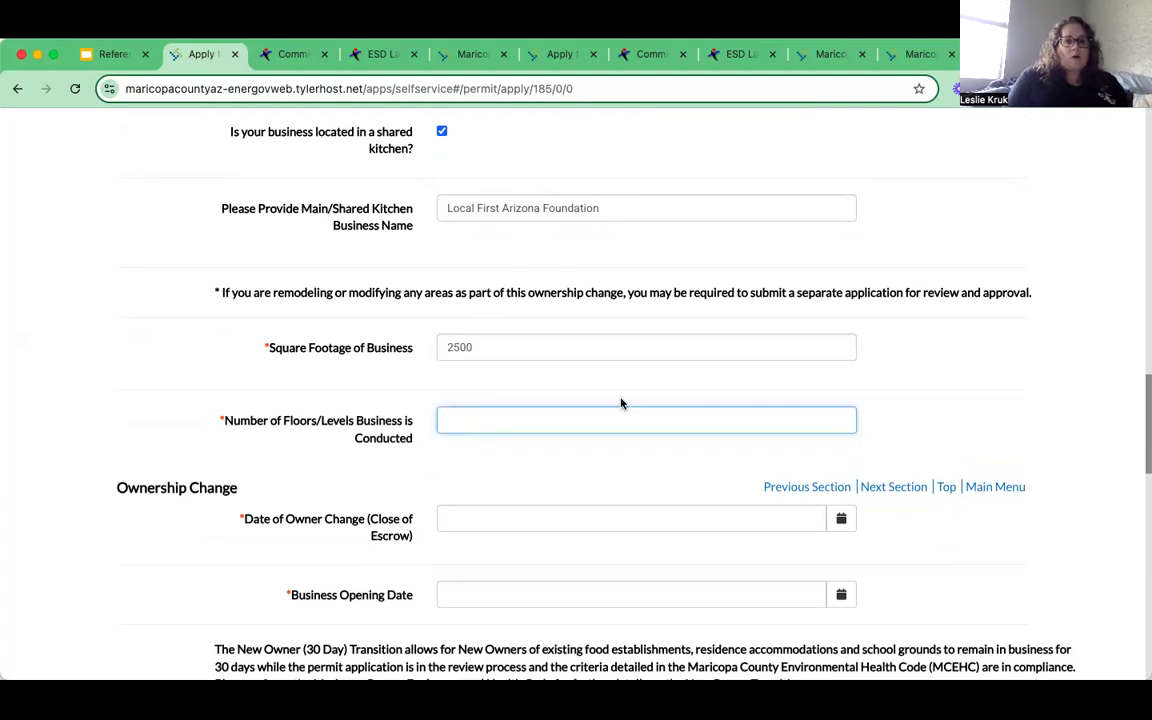
scroll(620, 401, "down", 1)
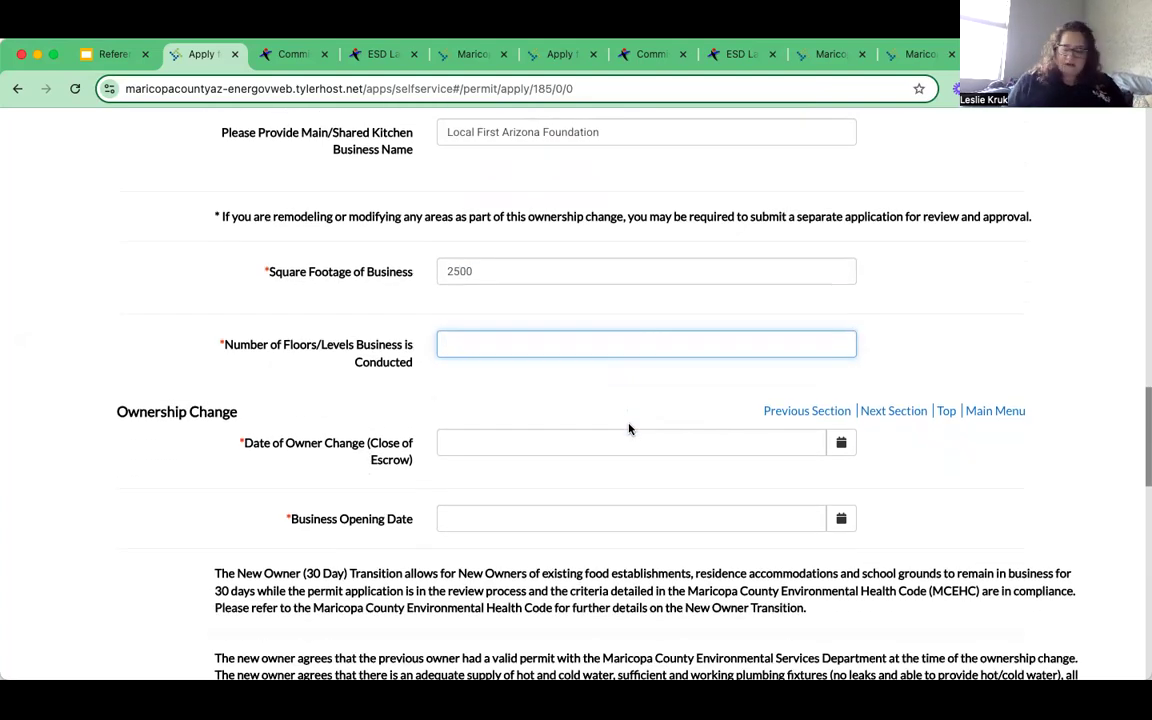
type("1")
scroll(633, 506, "down", 1)
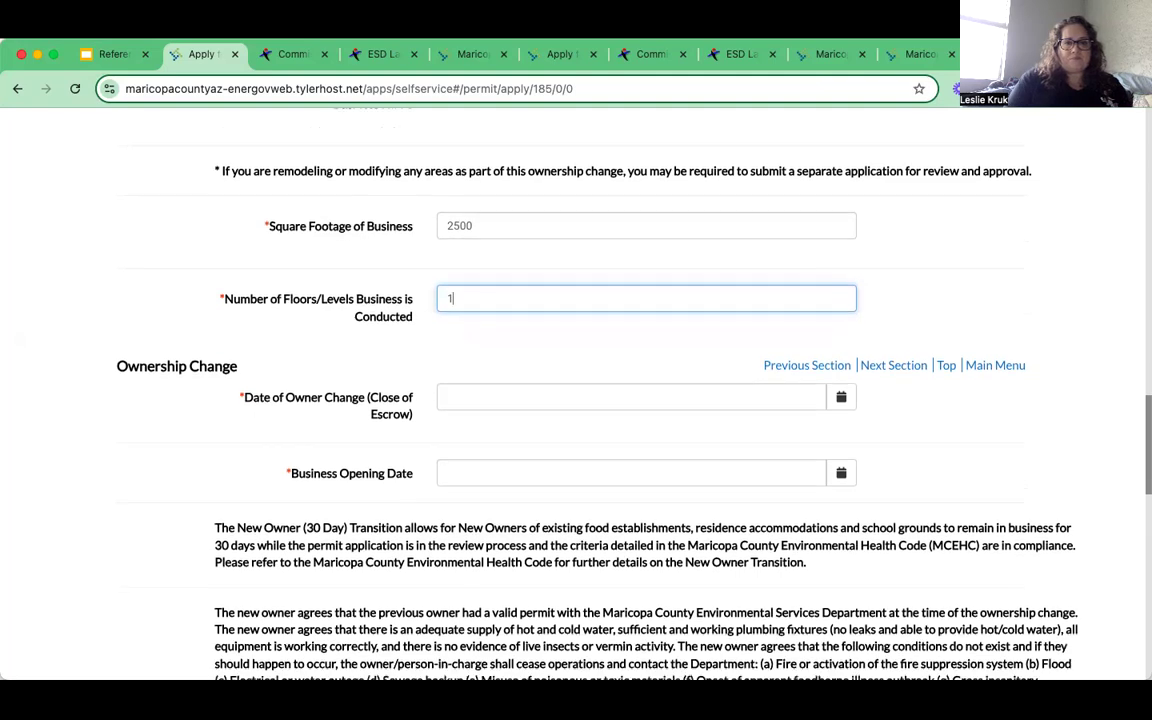
- Set both the owner change date and business opening date to 04/18/2025
left_click(551, 395)
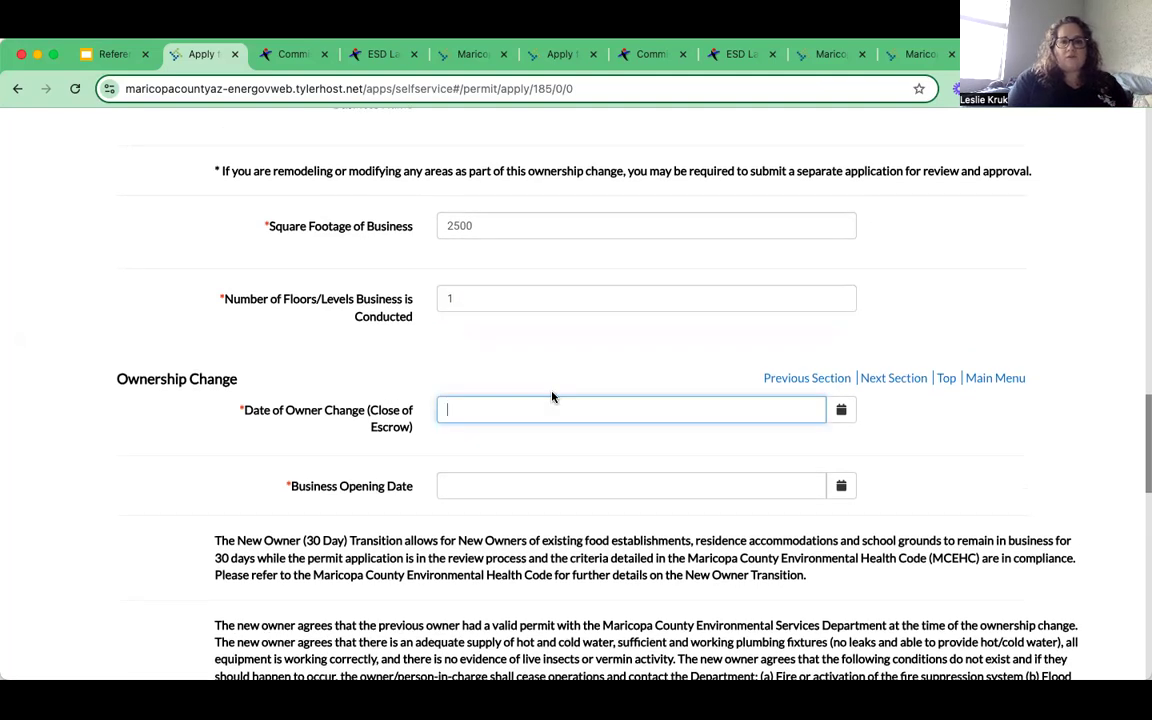
left_click(843, 410)
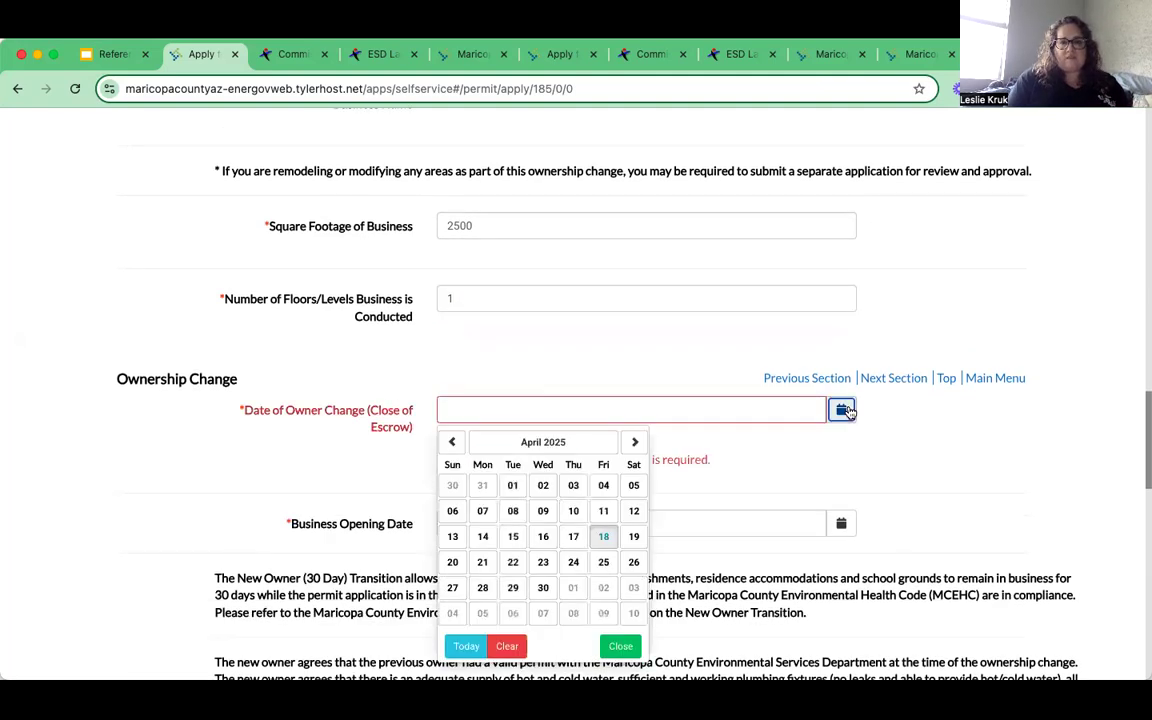
left_click(605, 537)
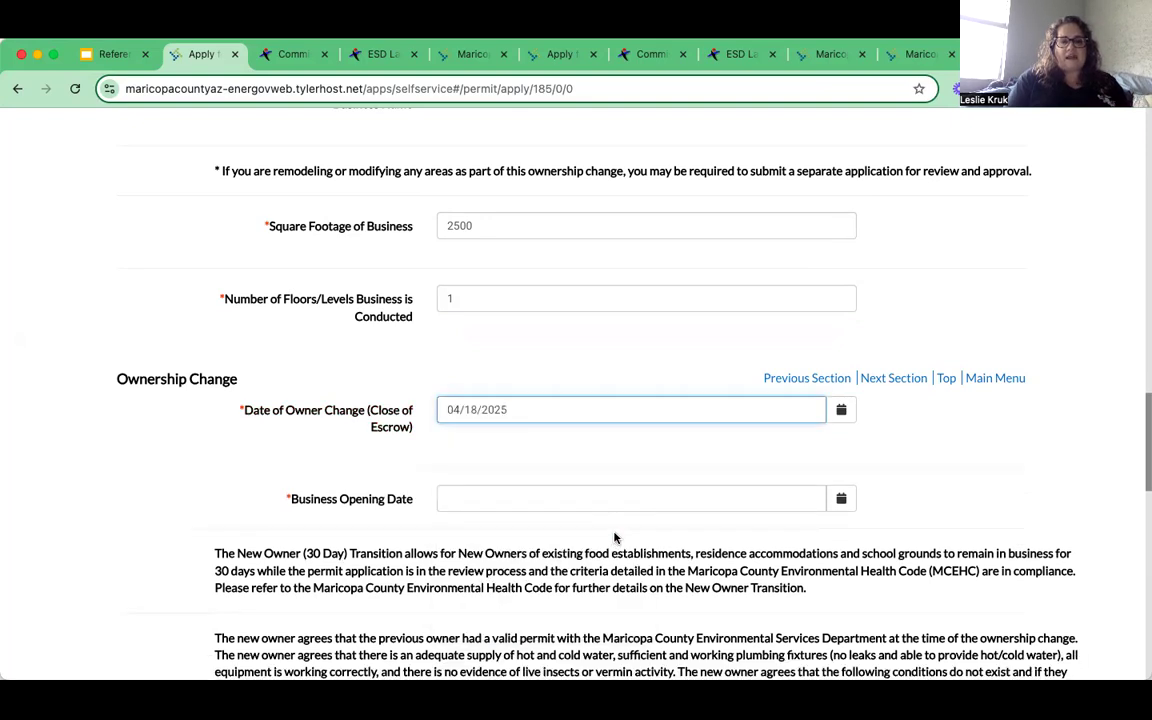
left_click(843, 503)
left_click(600, 592)
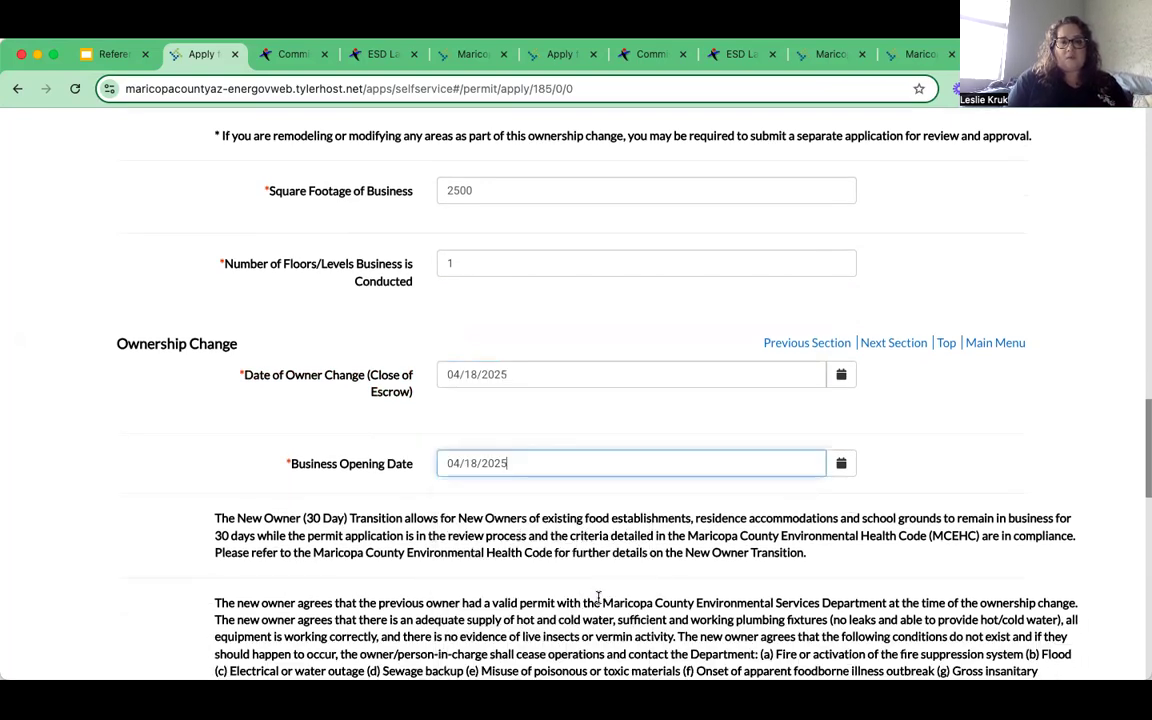
scroll(594, 497, "down", 1)
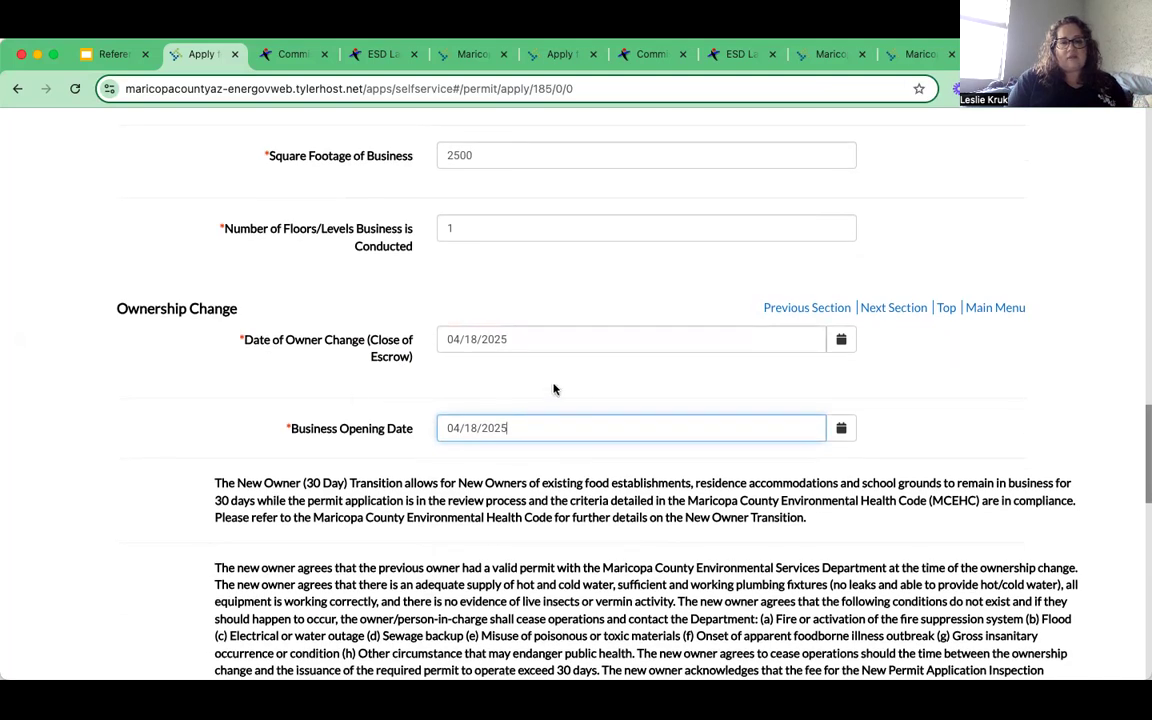
scroll(489, 420, "down", 5)
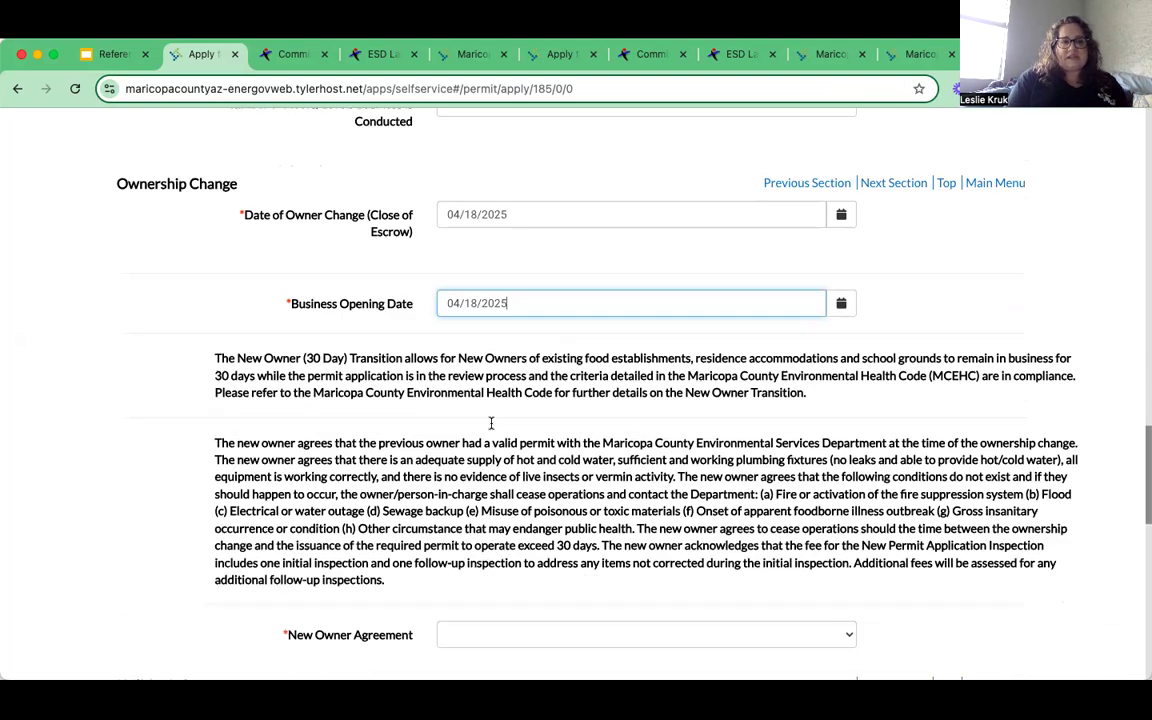
scroll(491, 424, "down", 1)
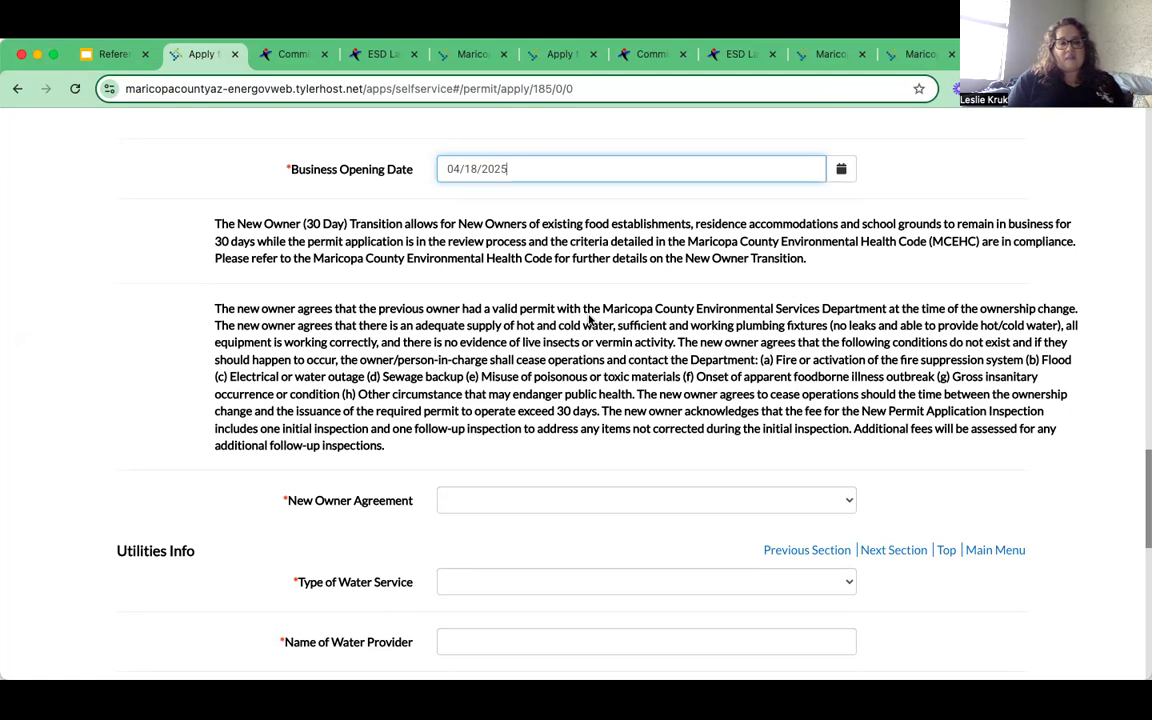
scroll(554, 303, "down", 1)
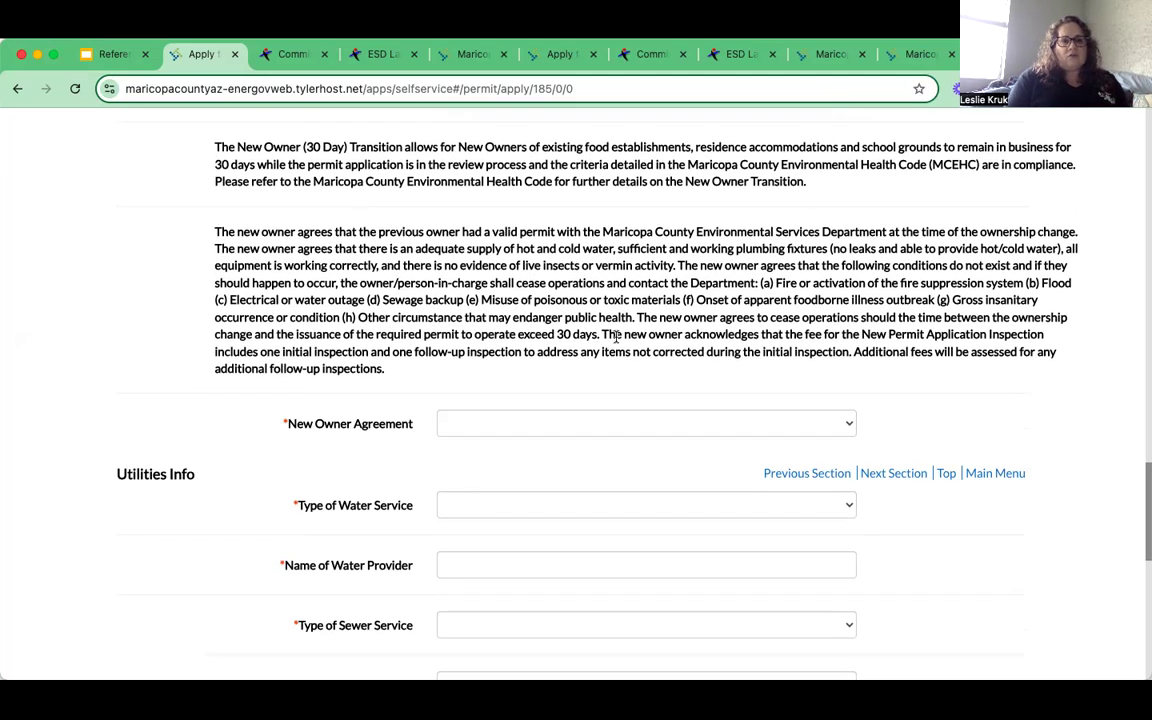
- Select Agree for the New Owner Agreement
left_click(853, 418)
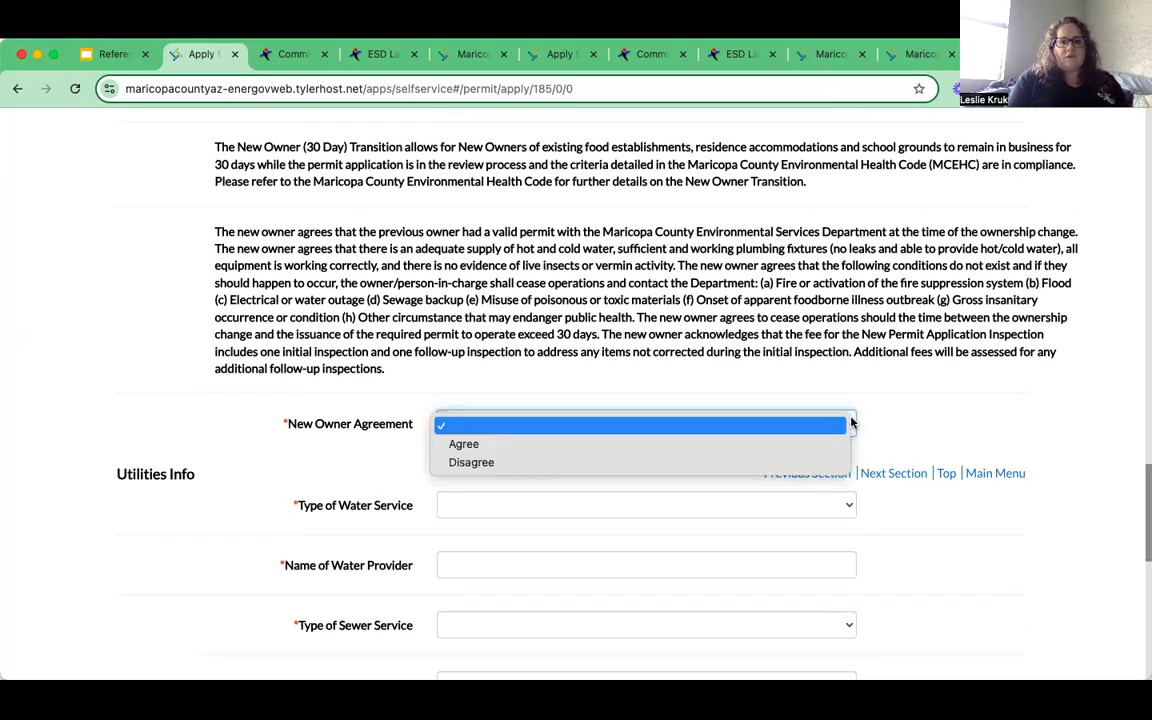
left_click(494, 449)
scroll(373, 458, "down", 2)
scroll(370, 459, "down", 1)
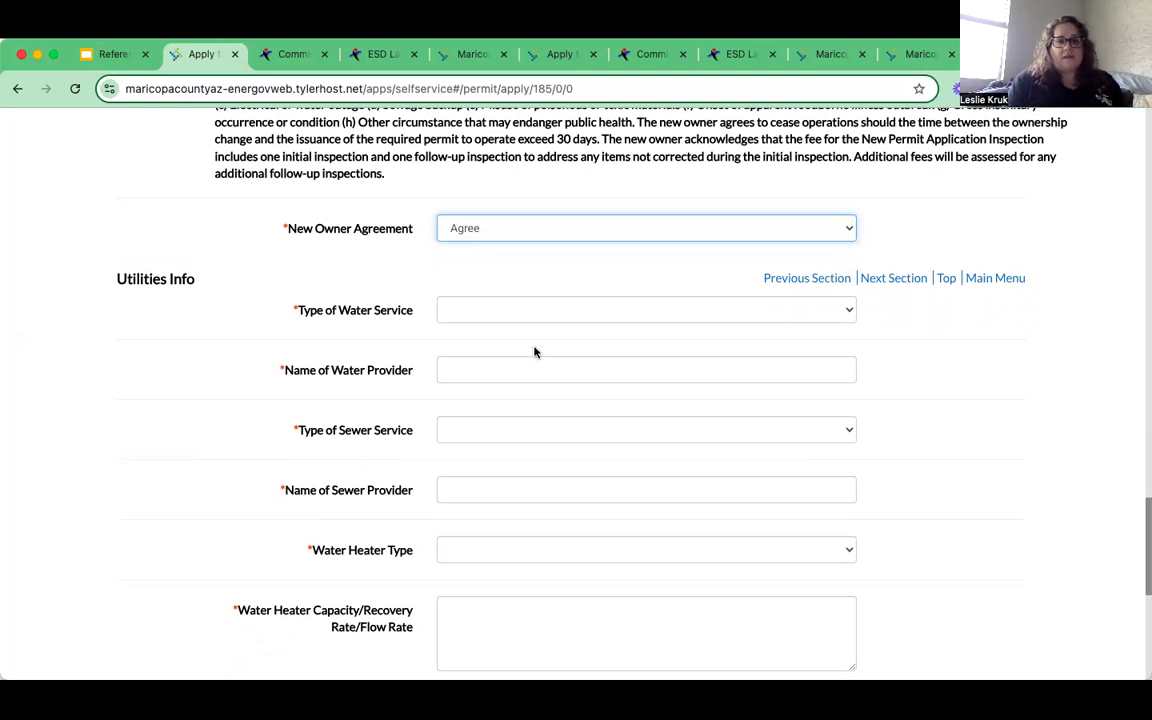
- Set water and sewer service to Municipal, with City of Mesa as both providers
left_click(831, 317)
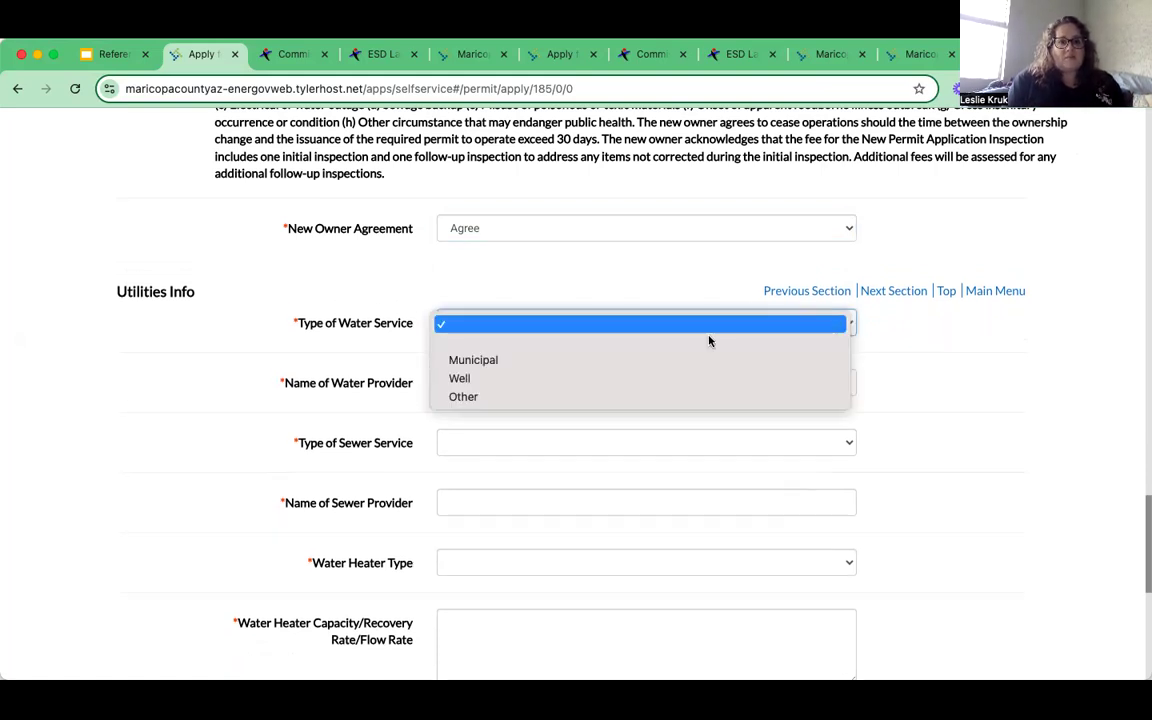
left_click(602, 360)
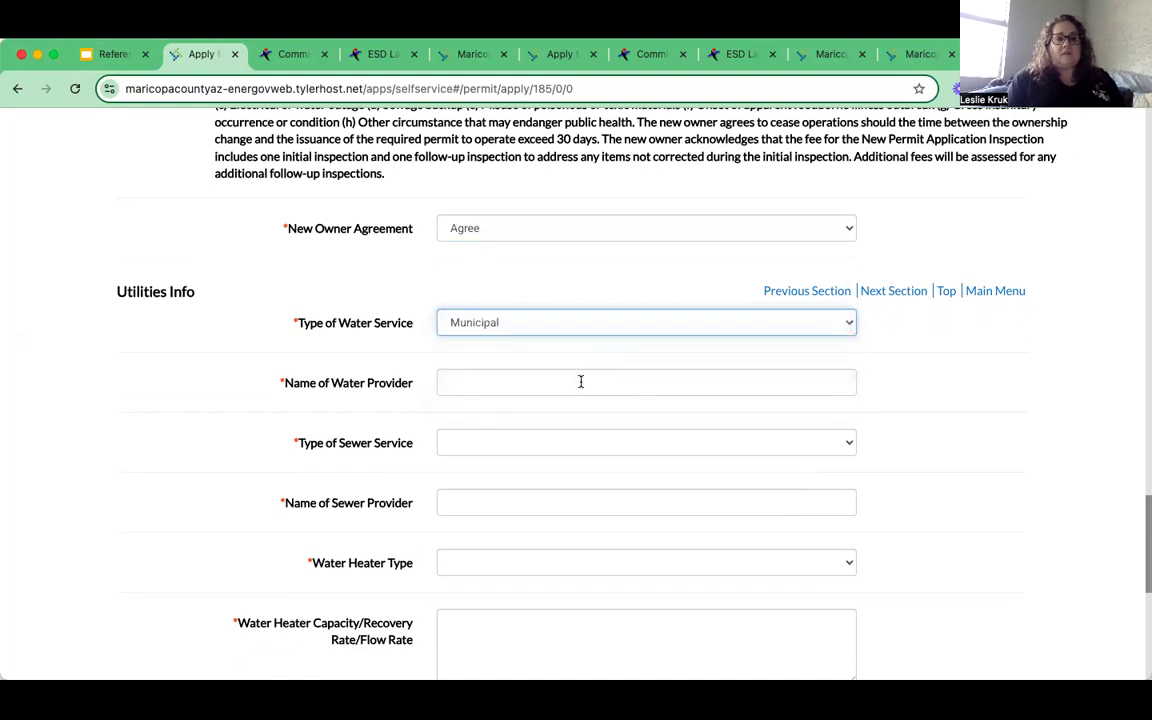
key("Tab")
type("City o")
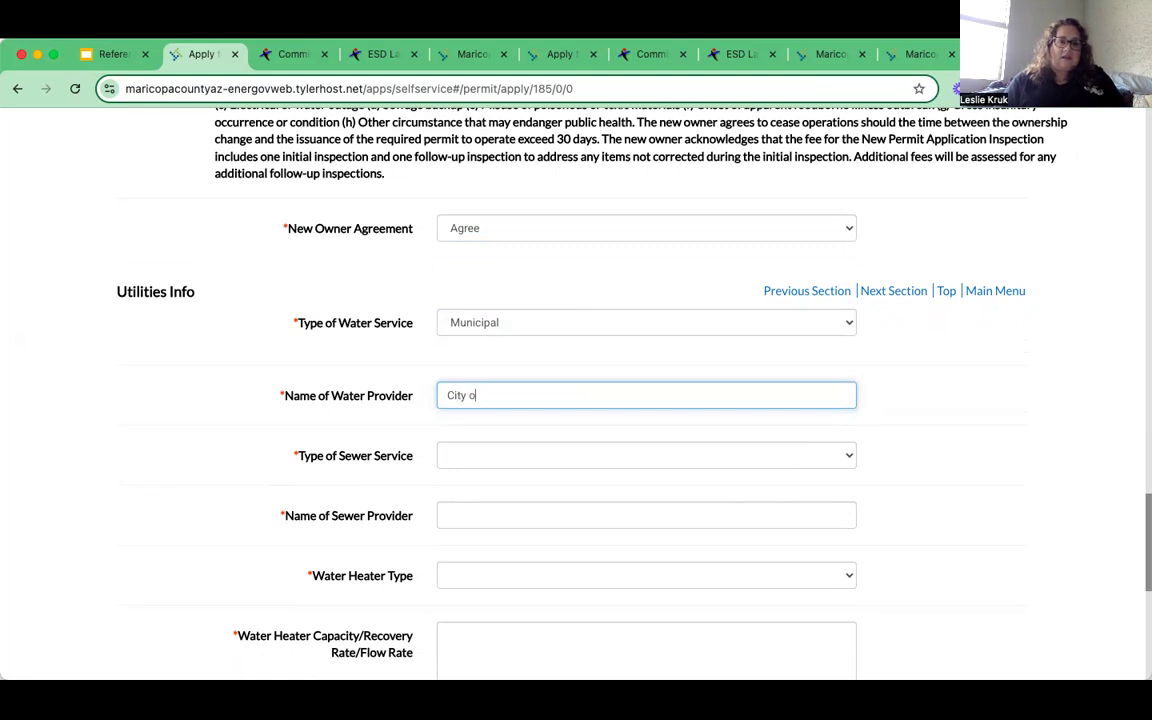
type("f Mesa")
scroll(690, 379, "down", 1)
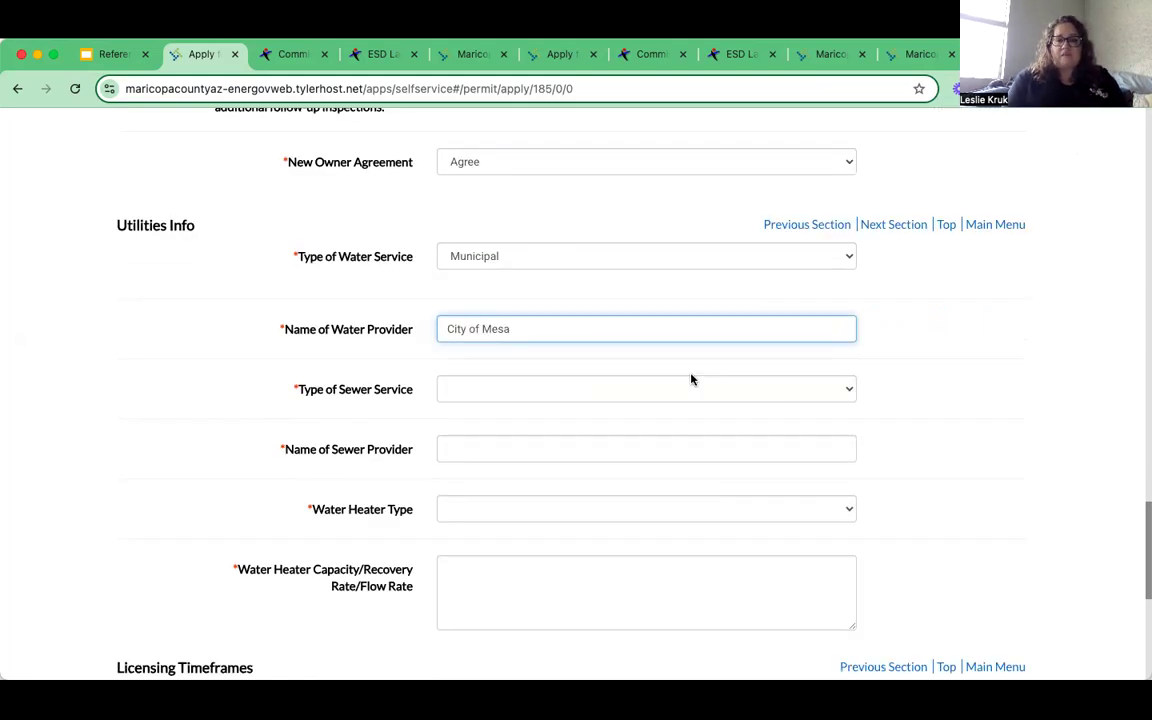
scroll(690, 379, "down", 1)
left_click(689, 360)
left_click(477, 390)
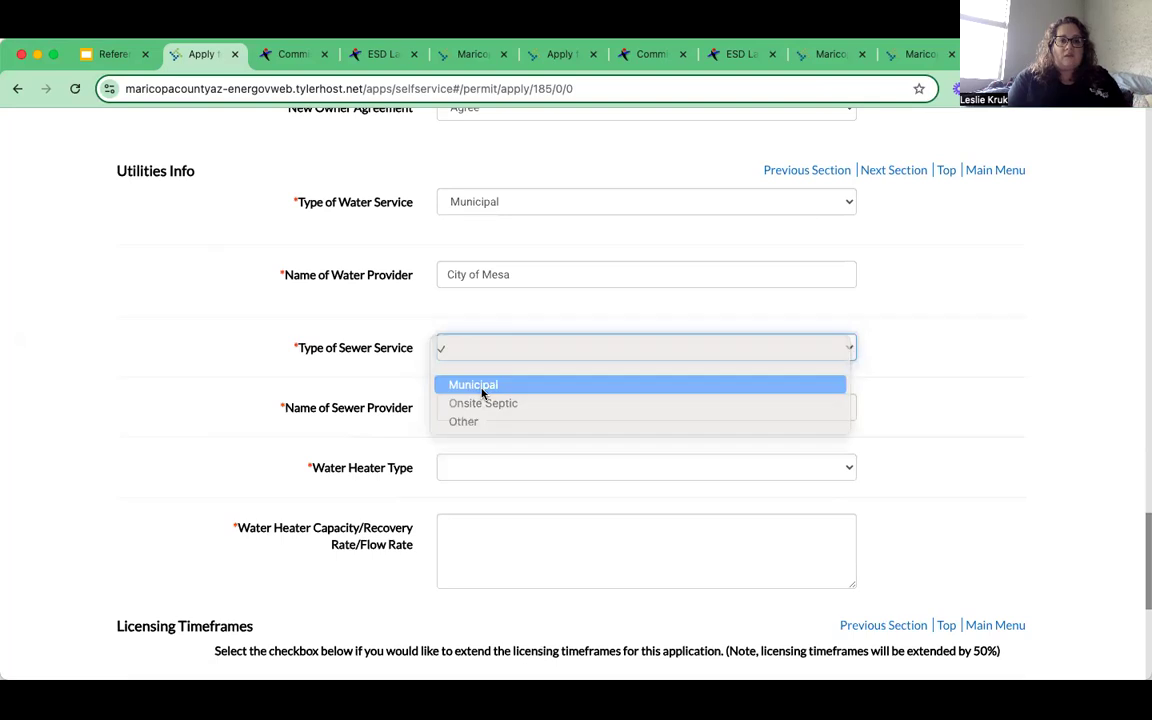
left_click(499, 404)
type("City of Mesa")
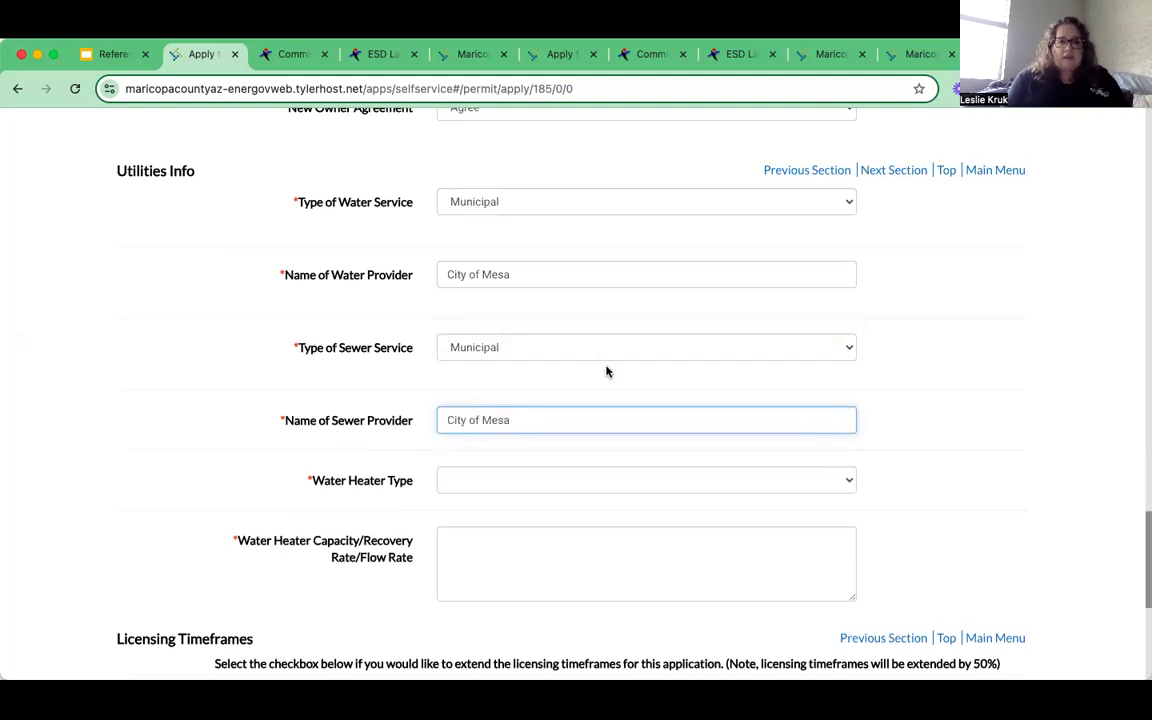
scroll(607, 370, "down", 2)
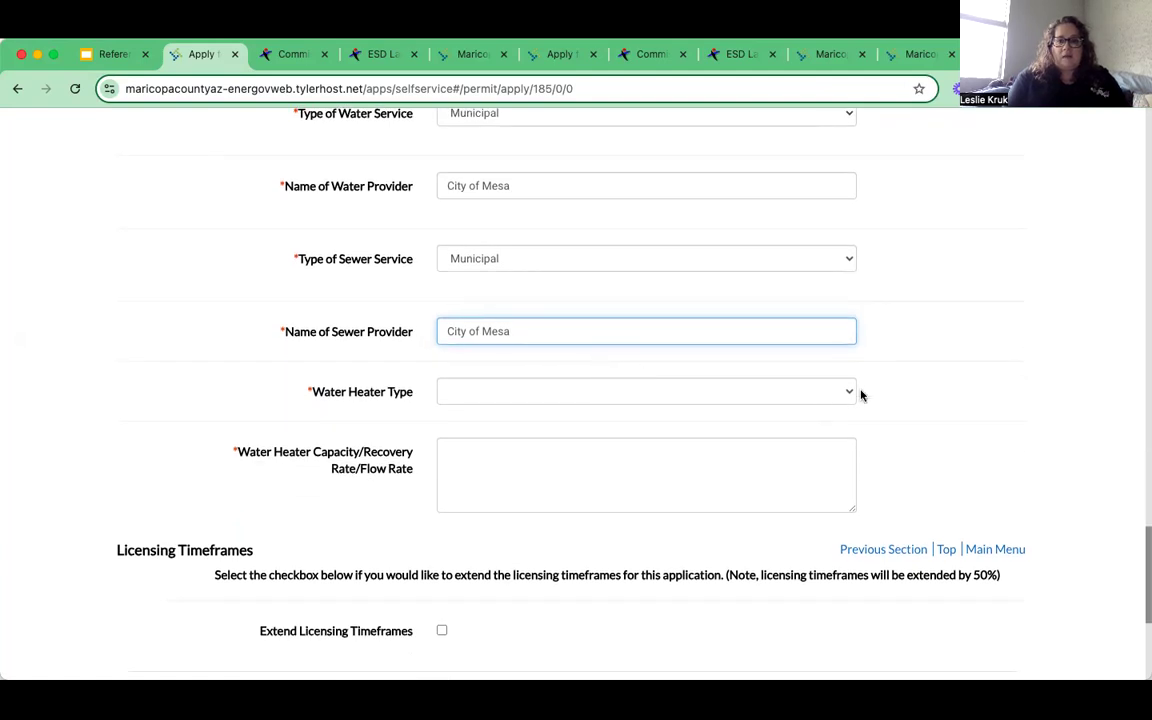
- Choose a Conventional Tank water heater with 100 Gallon capacity
left_click(850, 393)
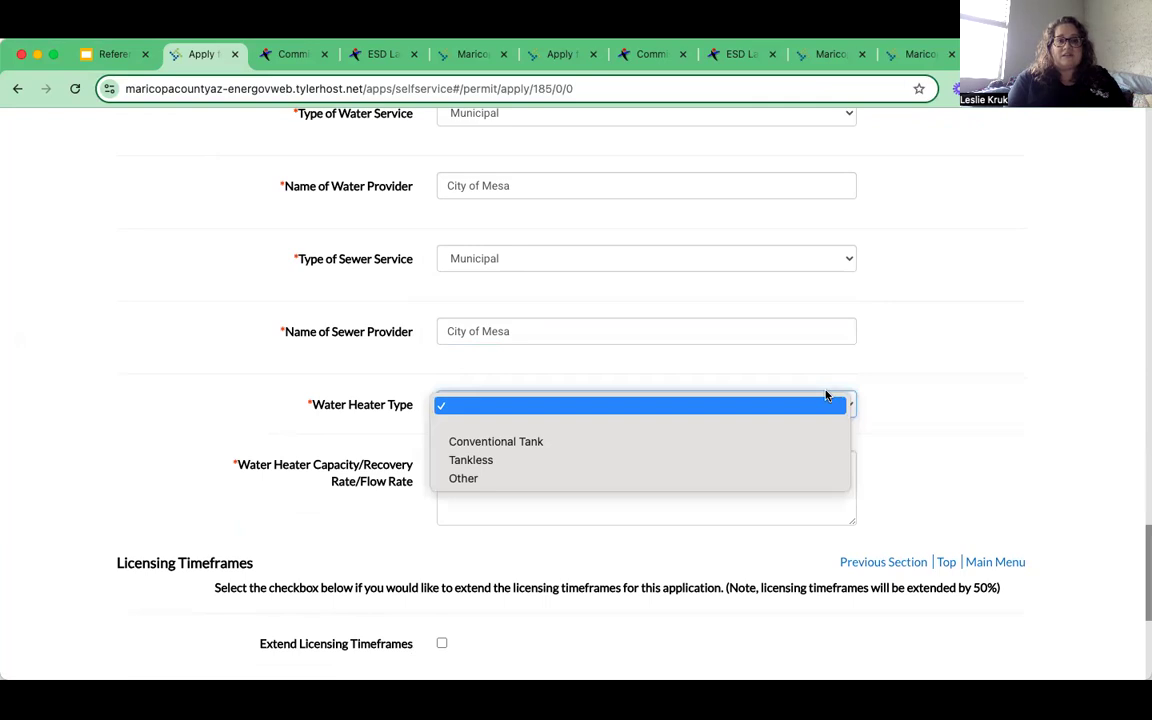
left_click(548, 442)
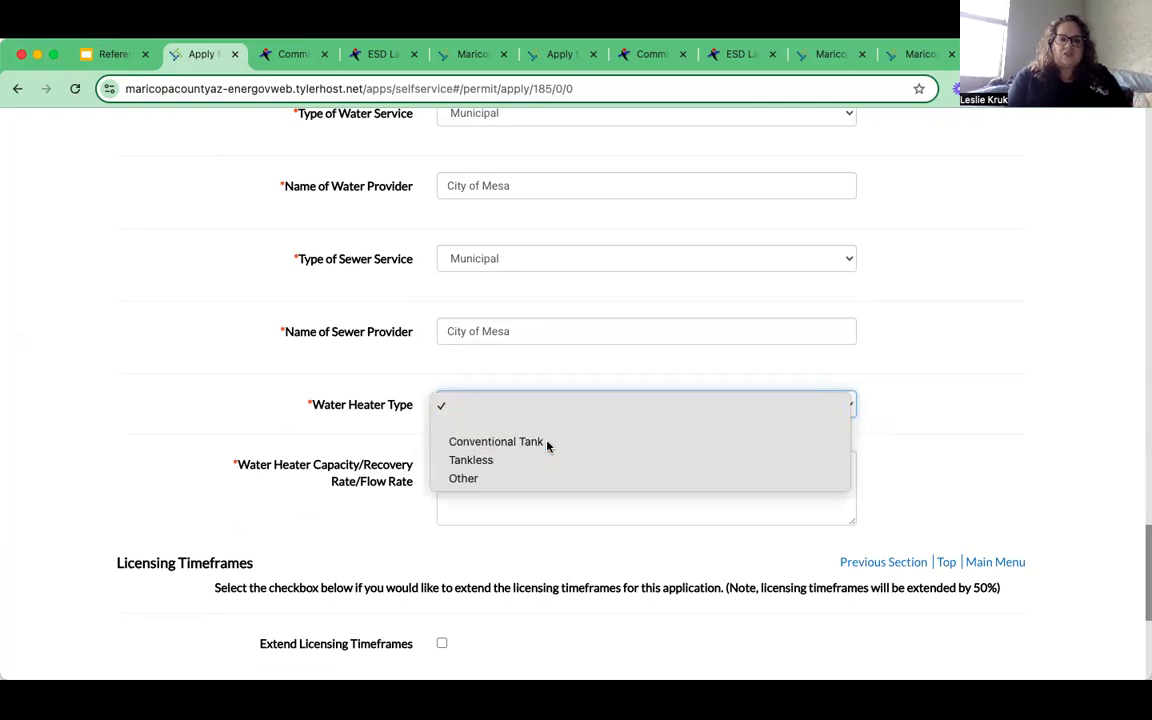
scroll(389, 442, "down", 1)
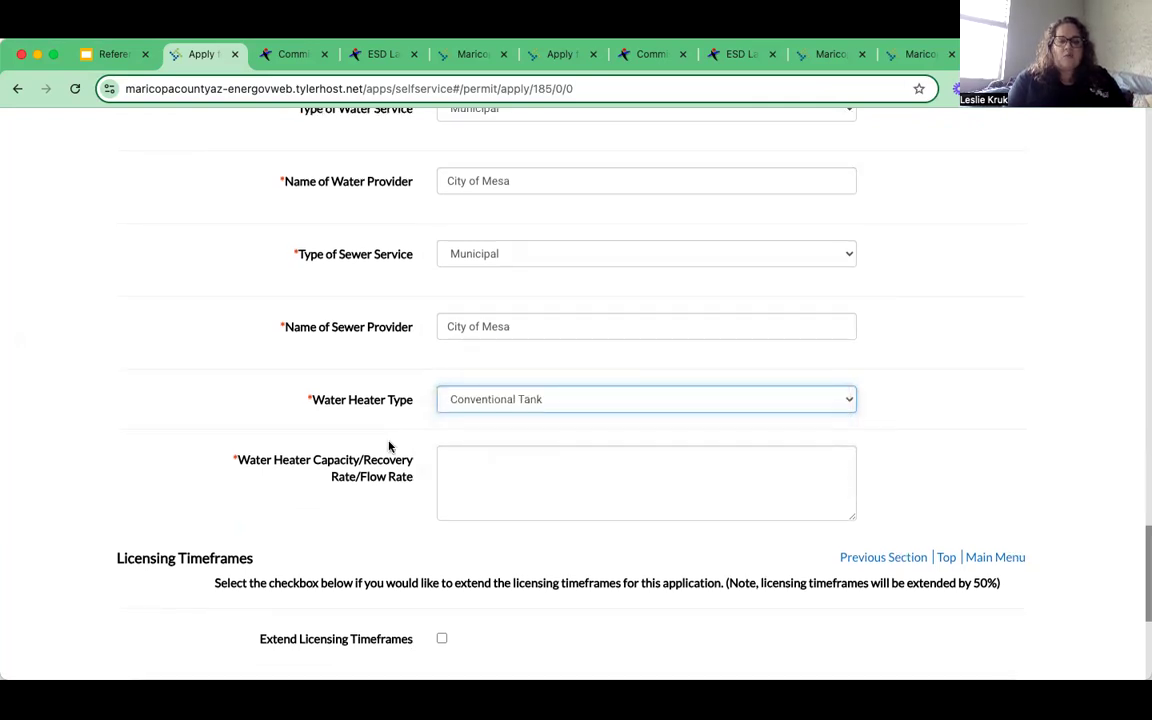
scroll(420, 430, "down", 2)
left_click(452, 410)
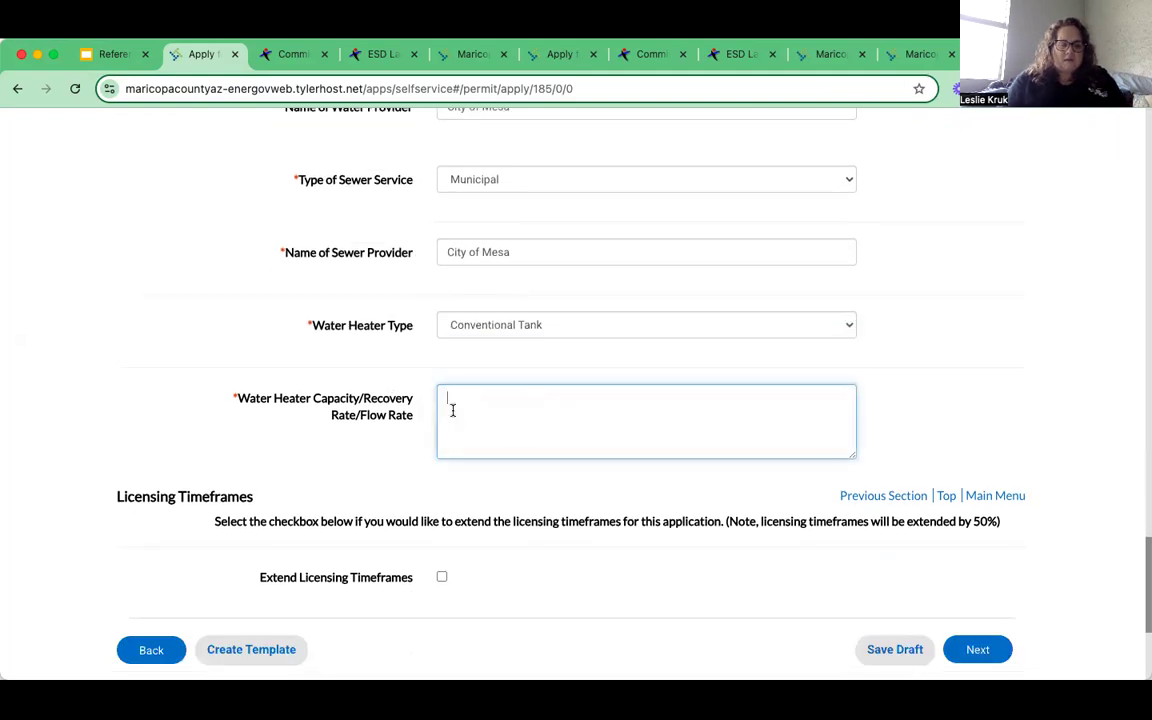
type("100 Gallon")
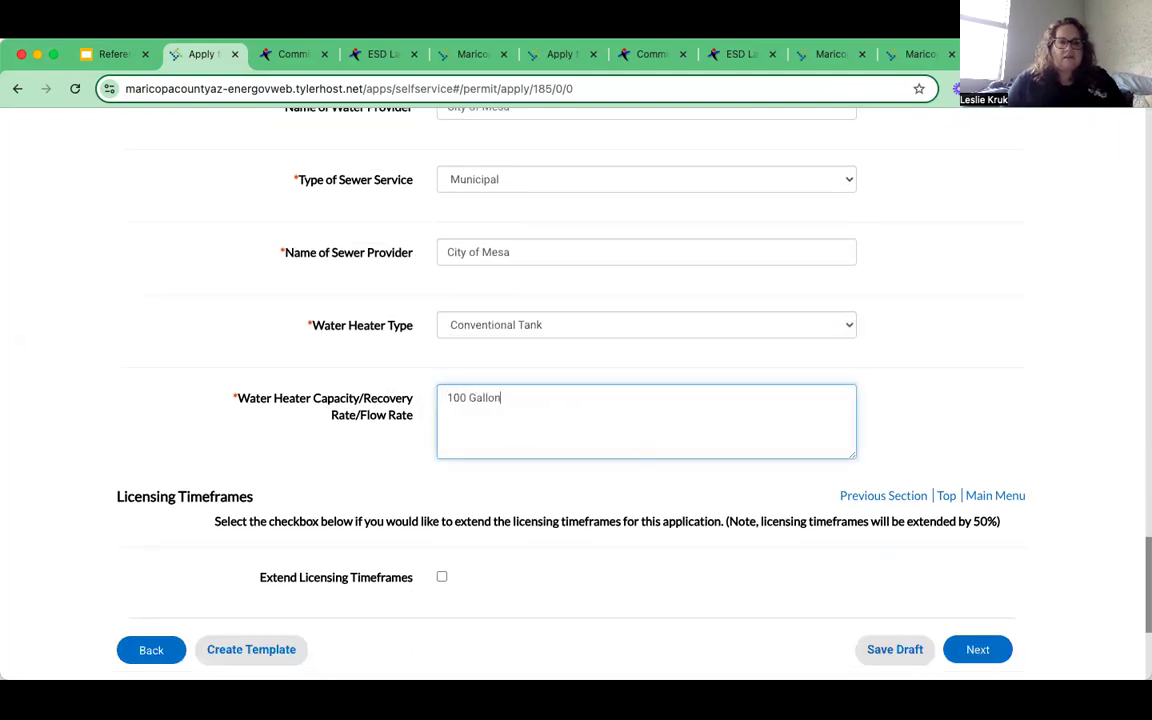
scroll(656, 507, "down", 1)
scroll(656, 507, "down", 1)
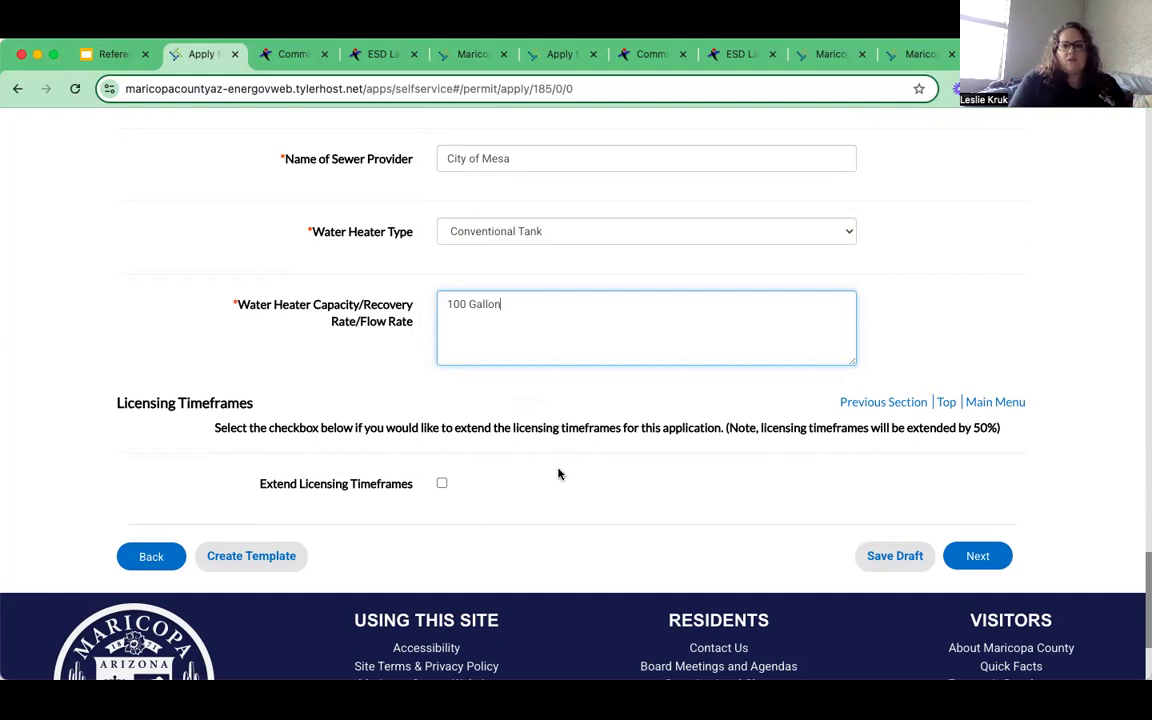
left_click(988, 556)
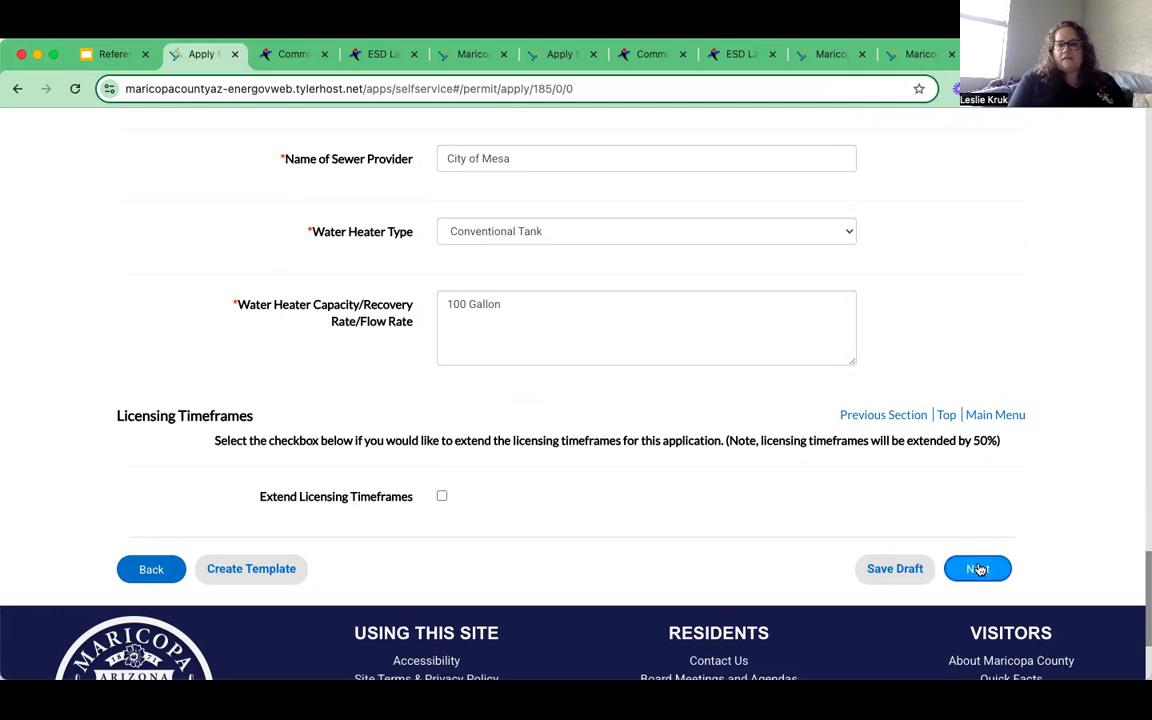
- Advance to Attachments and begin the All Required Review Documents upload
left_click(985, 578)
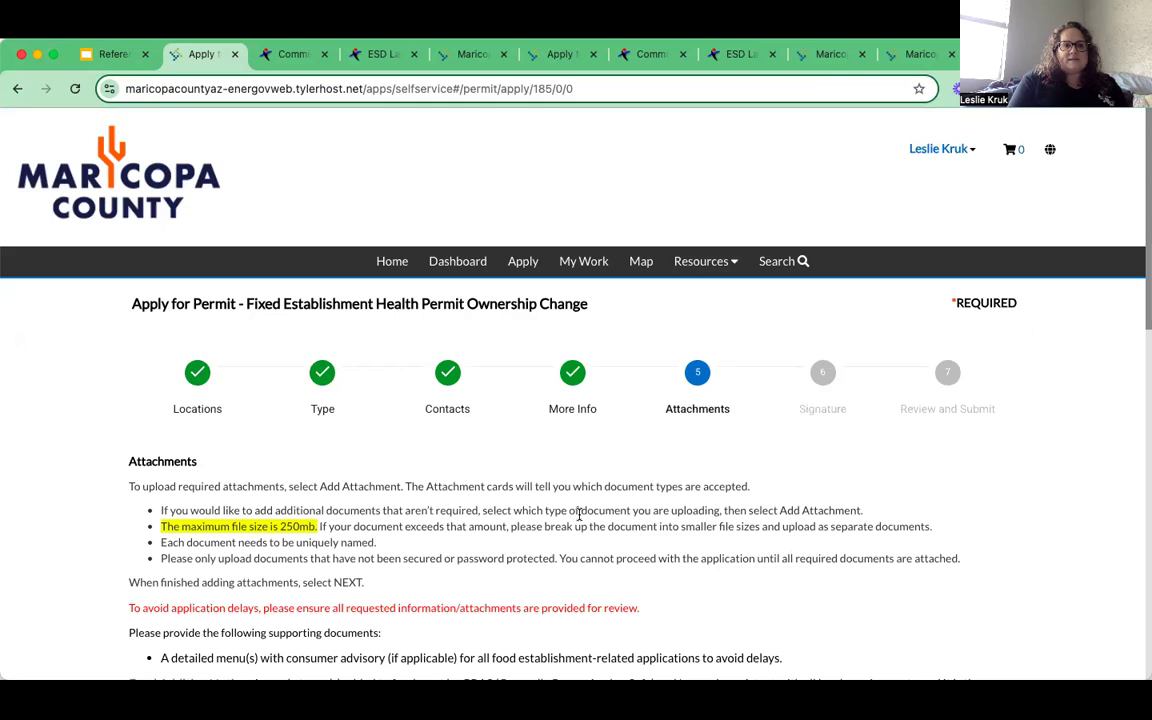
scroll(579, 515, "down", 3)
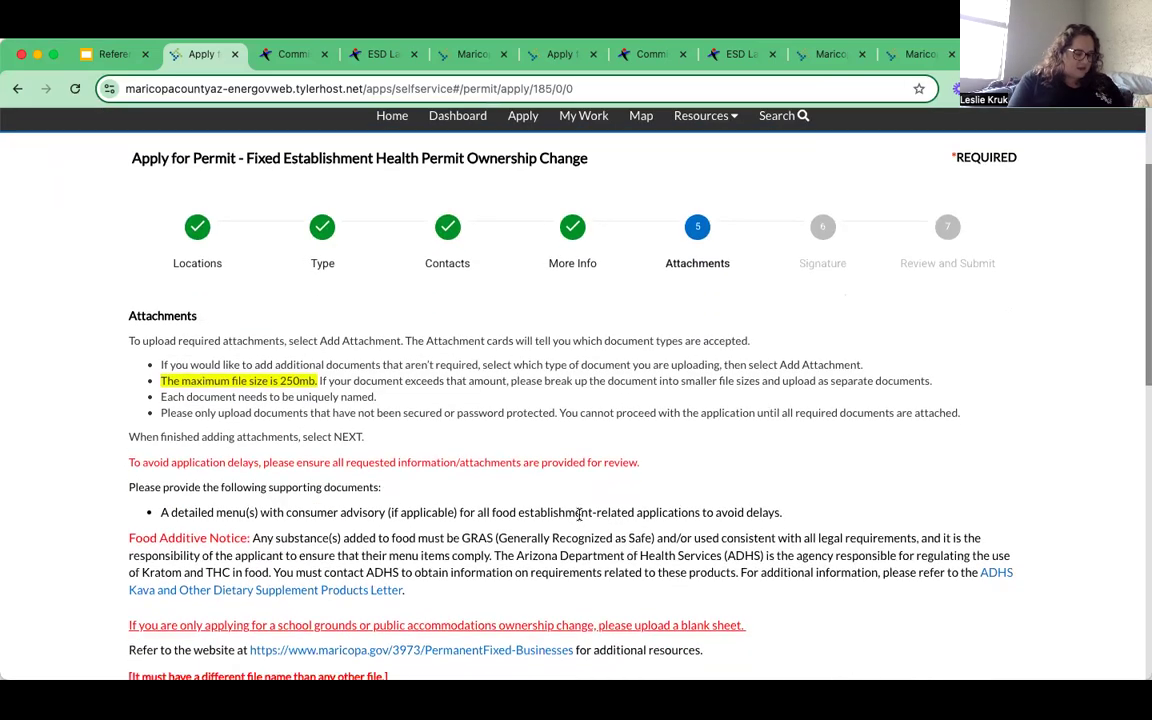
scroll(579, 515, "down", 3)
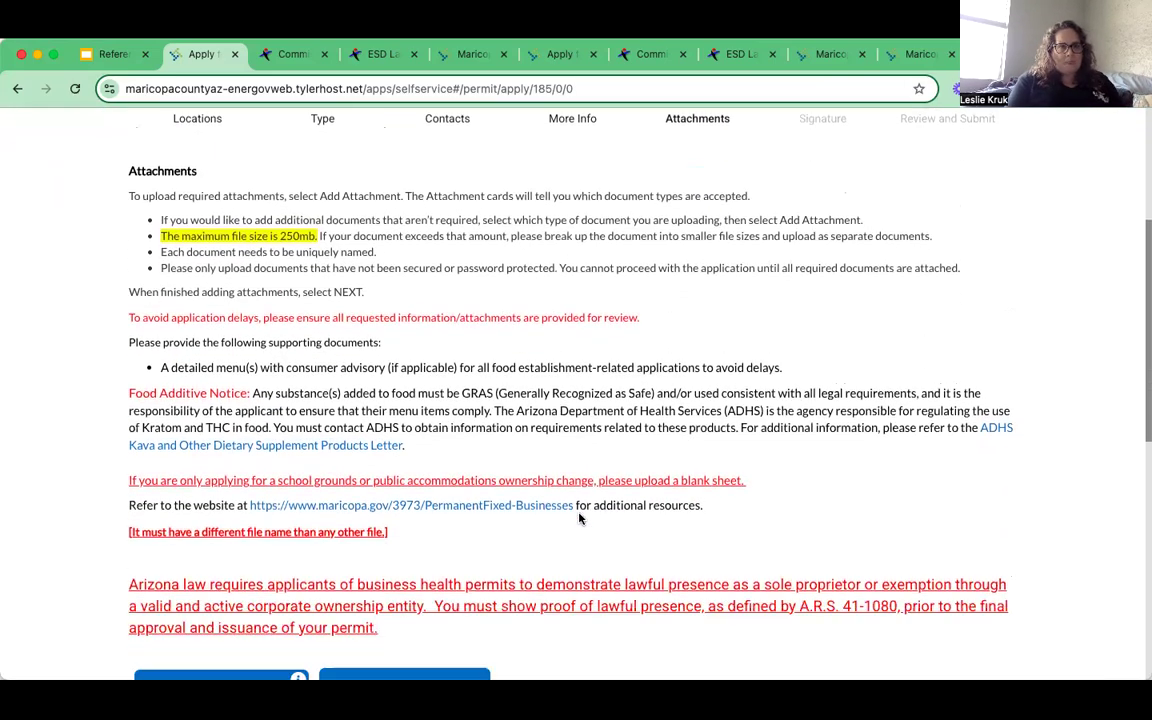
scroll(579, 518, "down", 2)
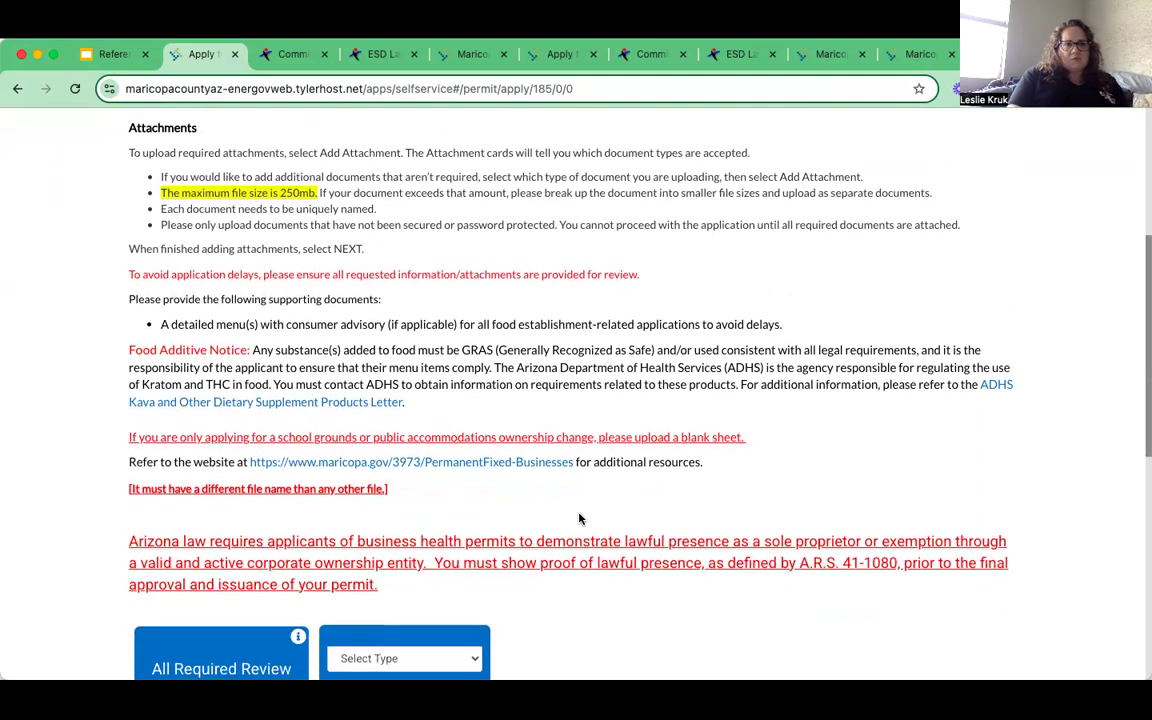
scroll(579, 518, "down", 2)
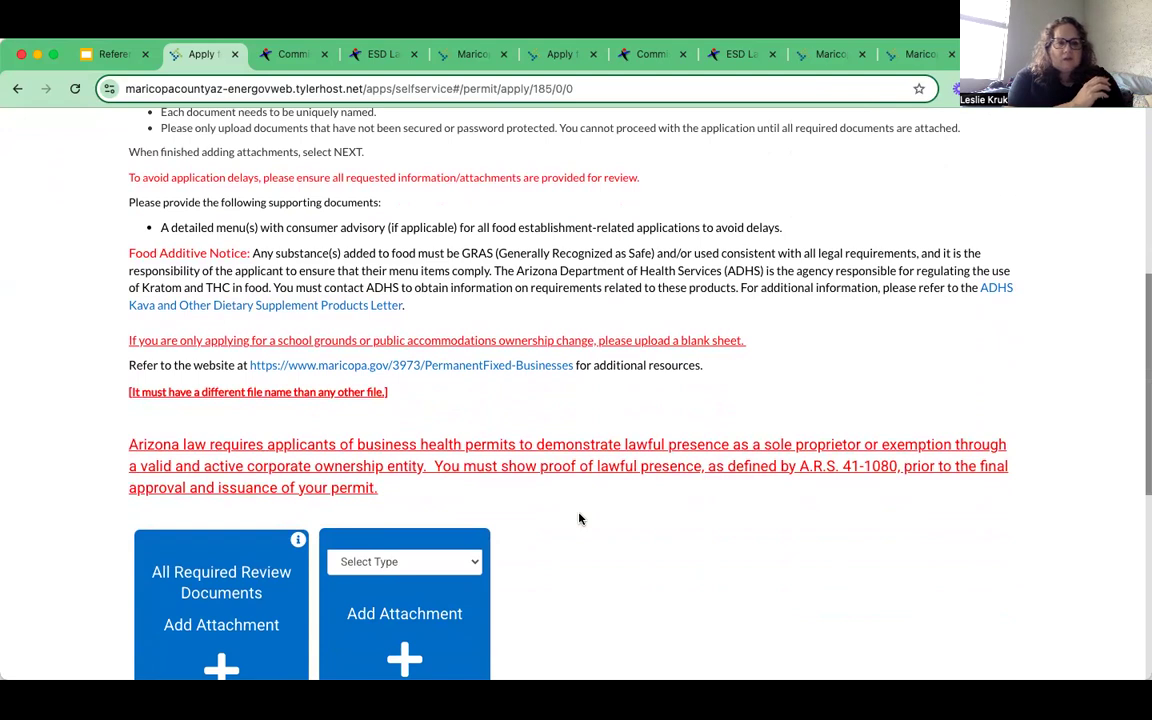
scroll(579, 518, "down", 1)
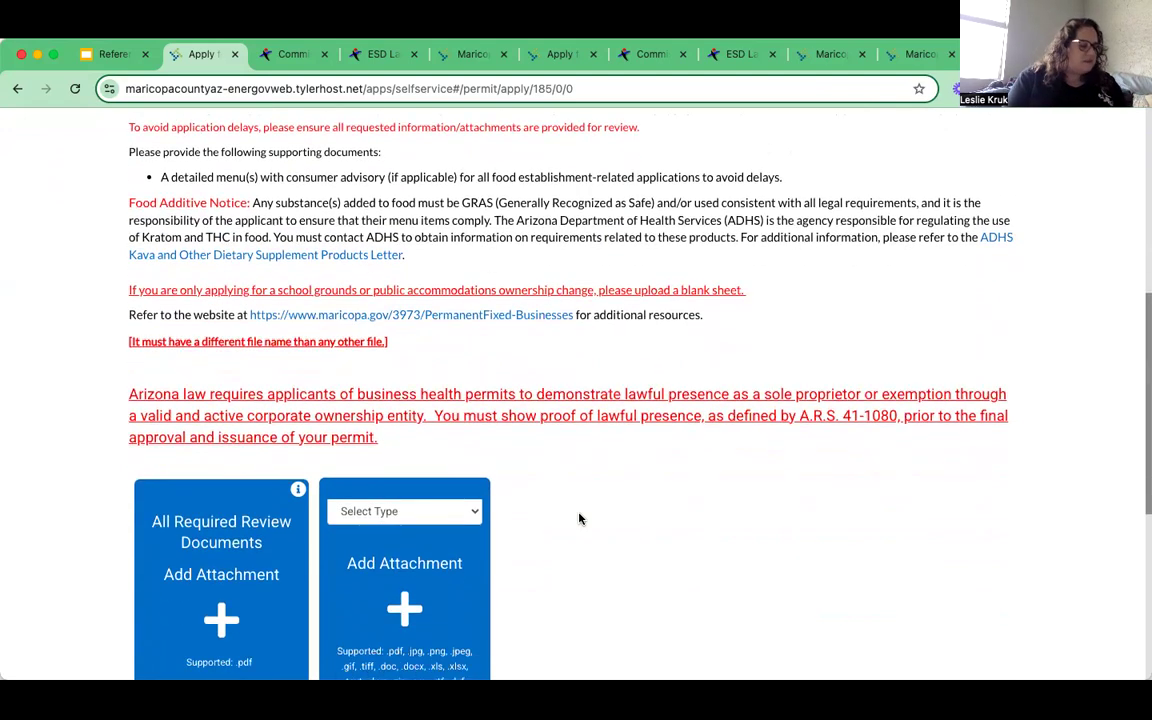
scroll(579, 518, "down", 1)
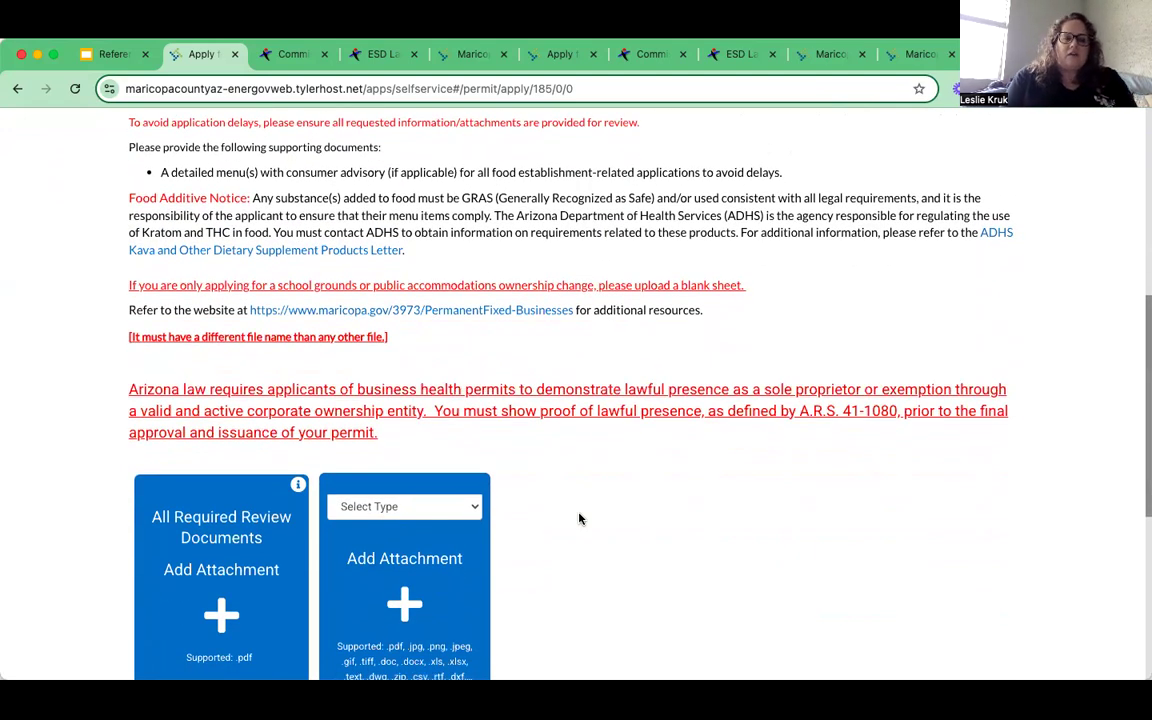
scroll(579, 518, "down", 3)
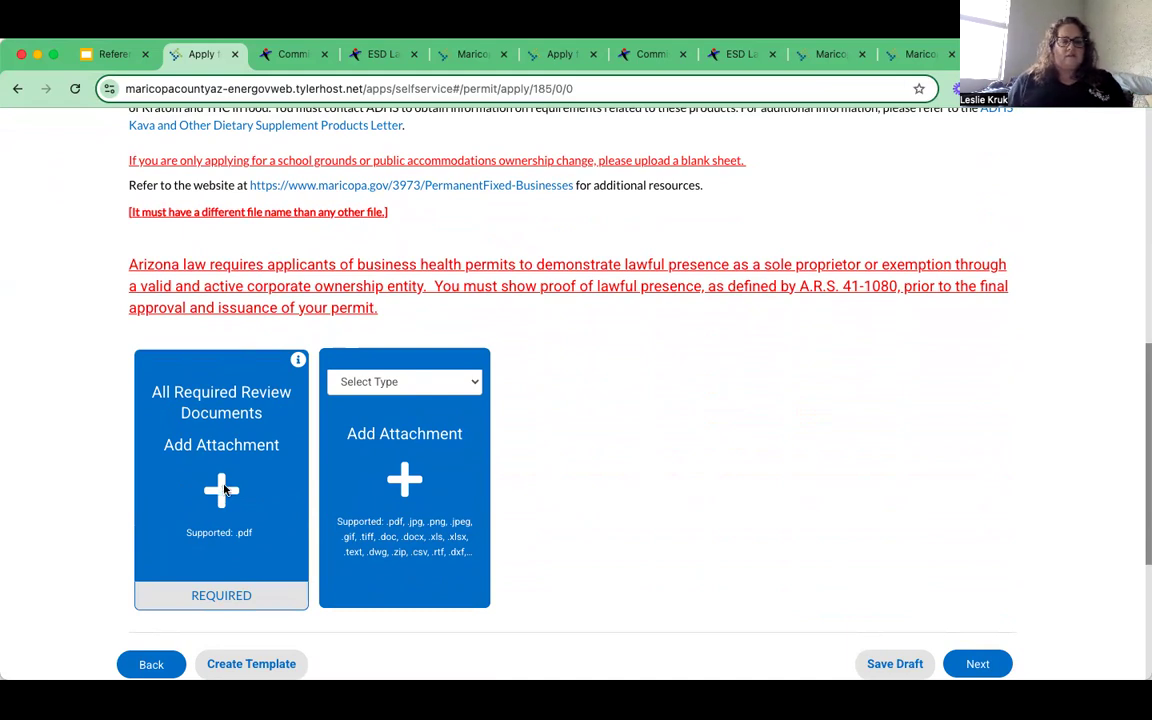
left_click(224, 489)
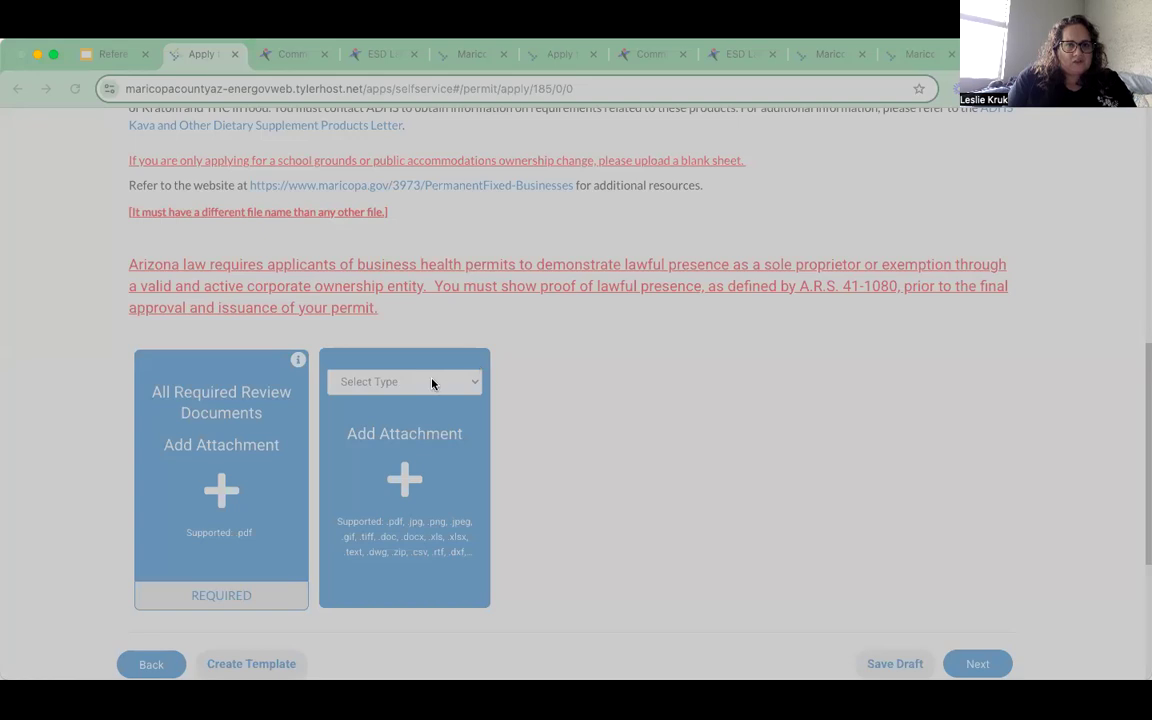
- Upload Lawful Presence.pdf as a second All Required Review Documents file beside Commissary Agreement.pdf
left_click(942, 549)
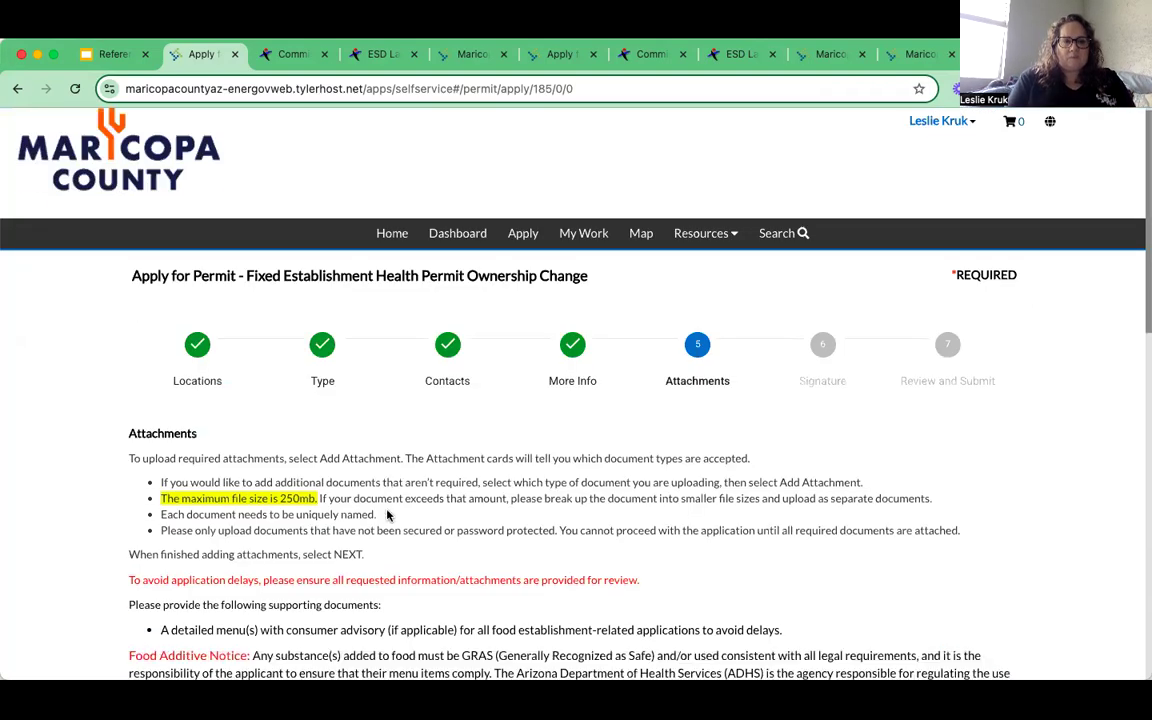
scroll(388, 515, "down", 7)
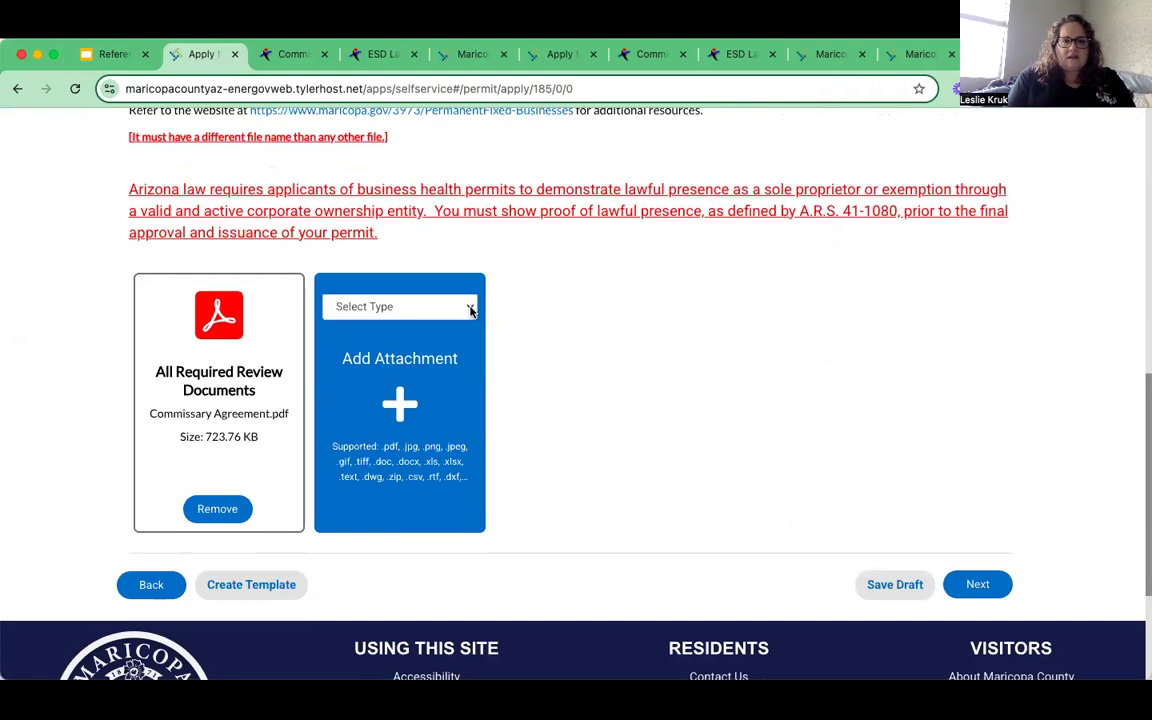
left_click(470, 308)
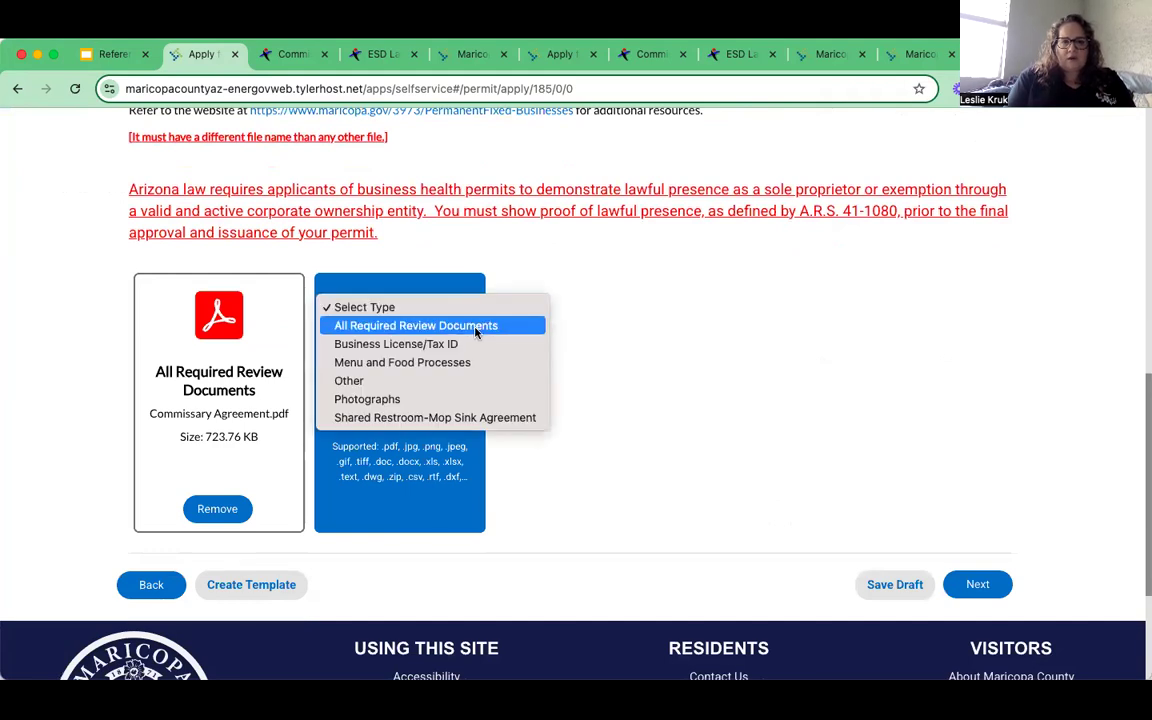
left_click(476, 329)
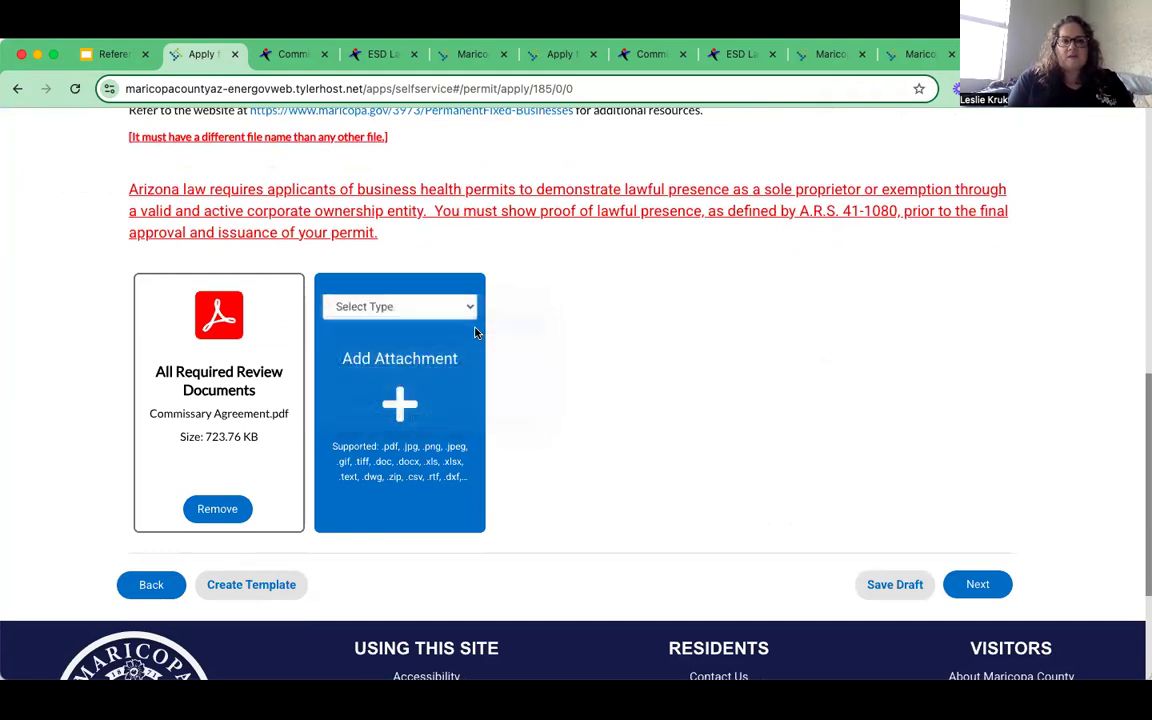
left_click(401, 403)
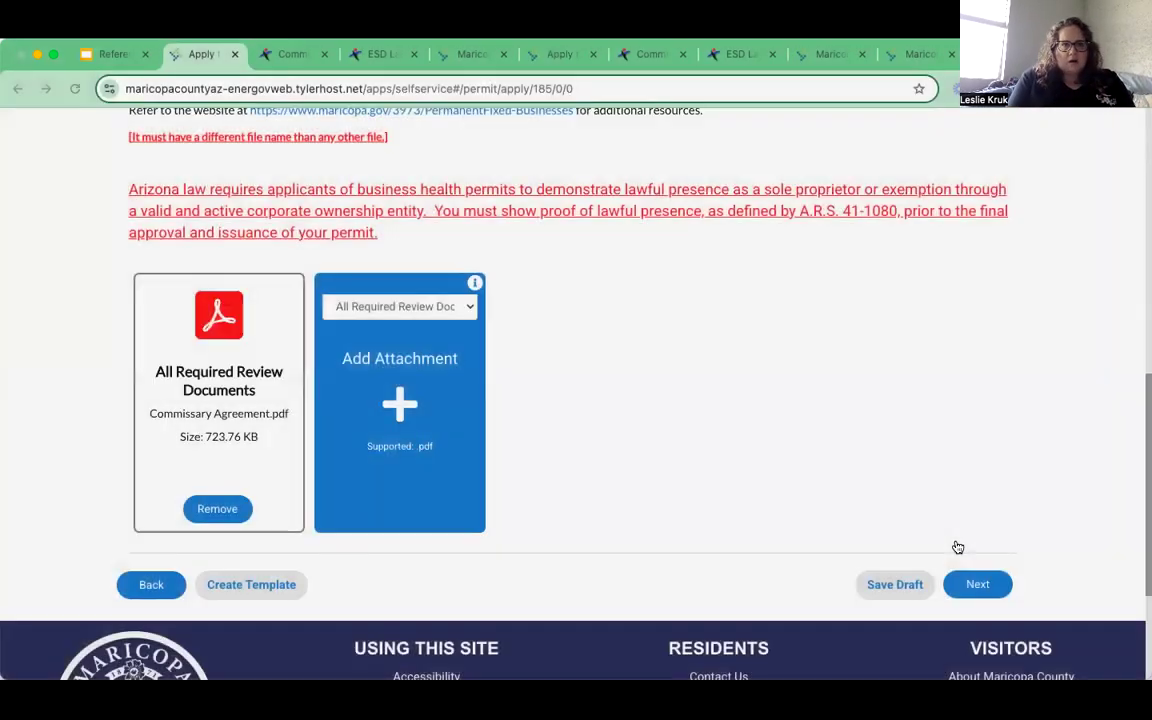
scroll(682, 597, "down", 2)
scroll(682, 597, "down", 4)
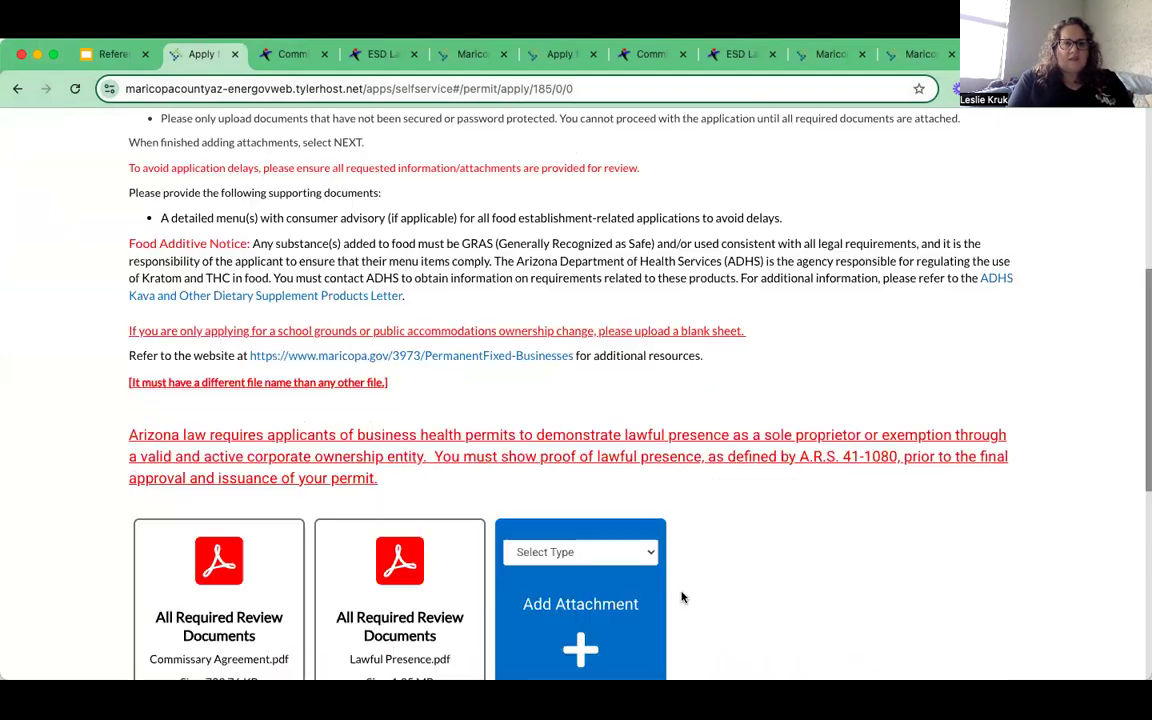
scroll(733, 540, "down", 1)
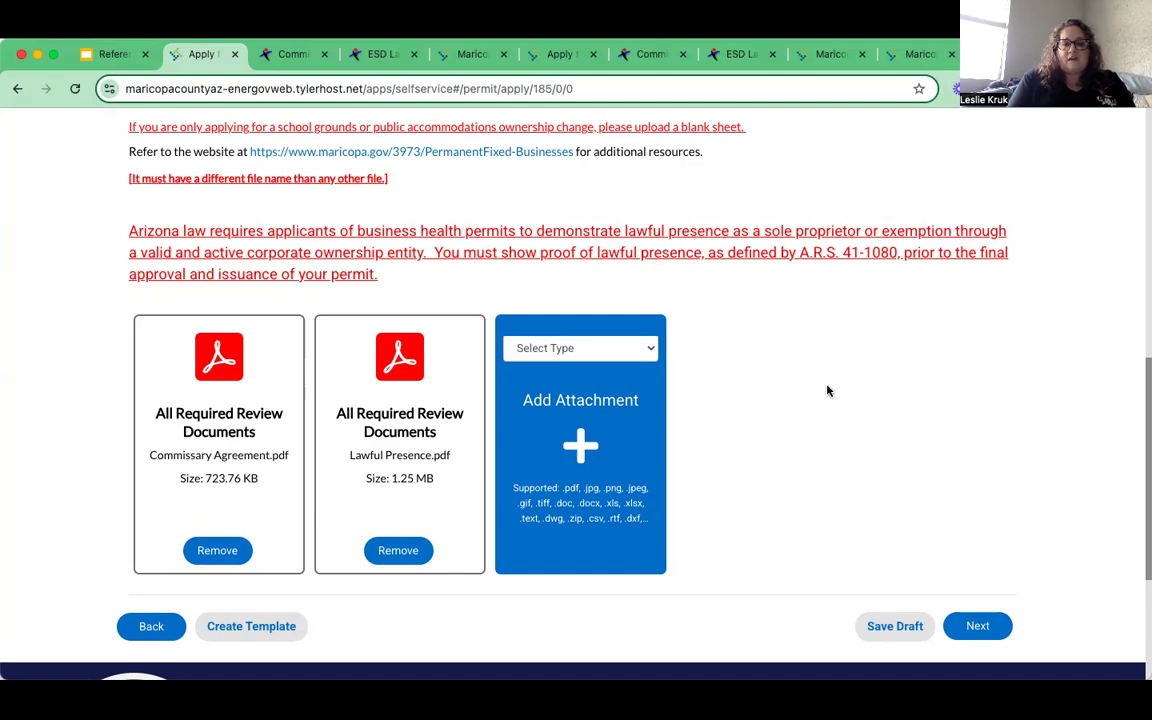
left_click(651, 348)
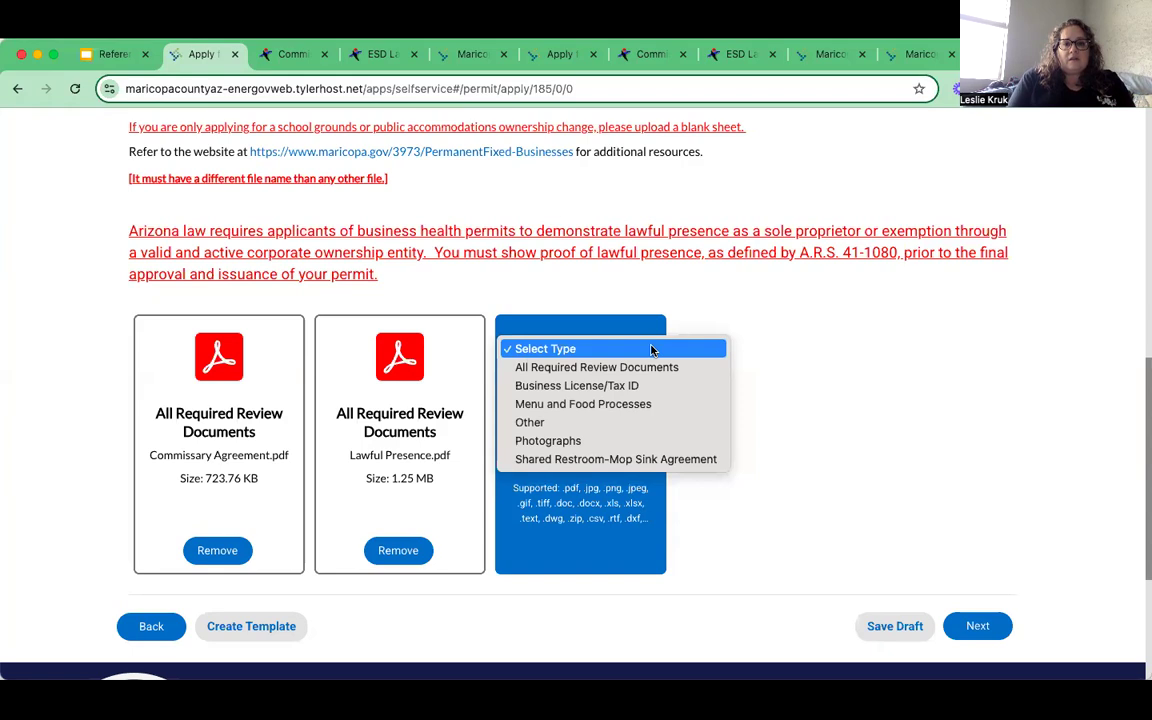
- Upload Tasty Yum Yums Menu.pdf (26.69 KB) with the type Menu and Food Processes
left_click(659, 405)
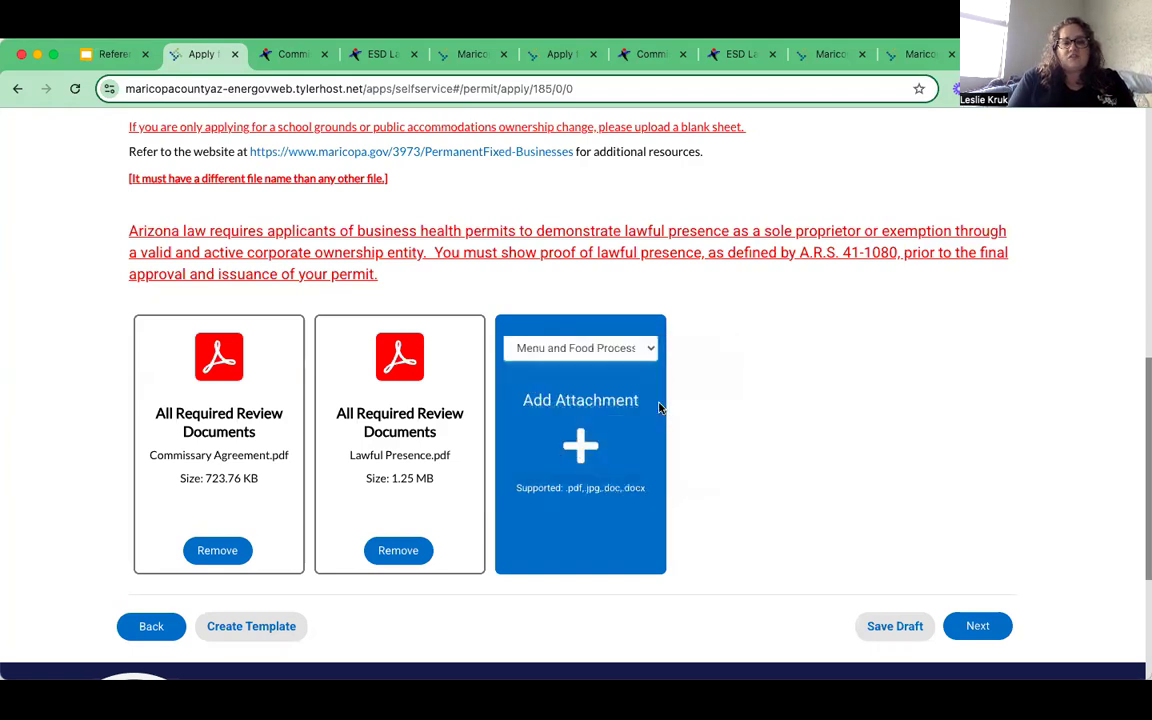
left_click(584, 445)
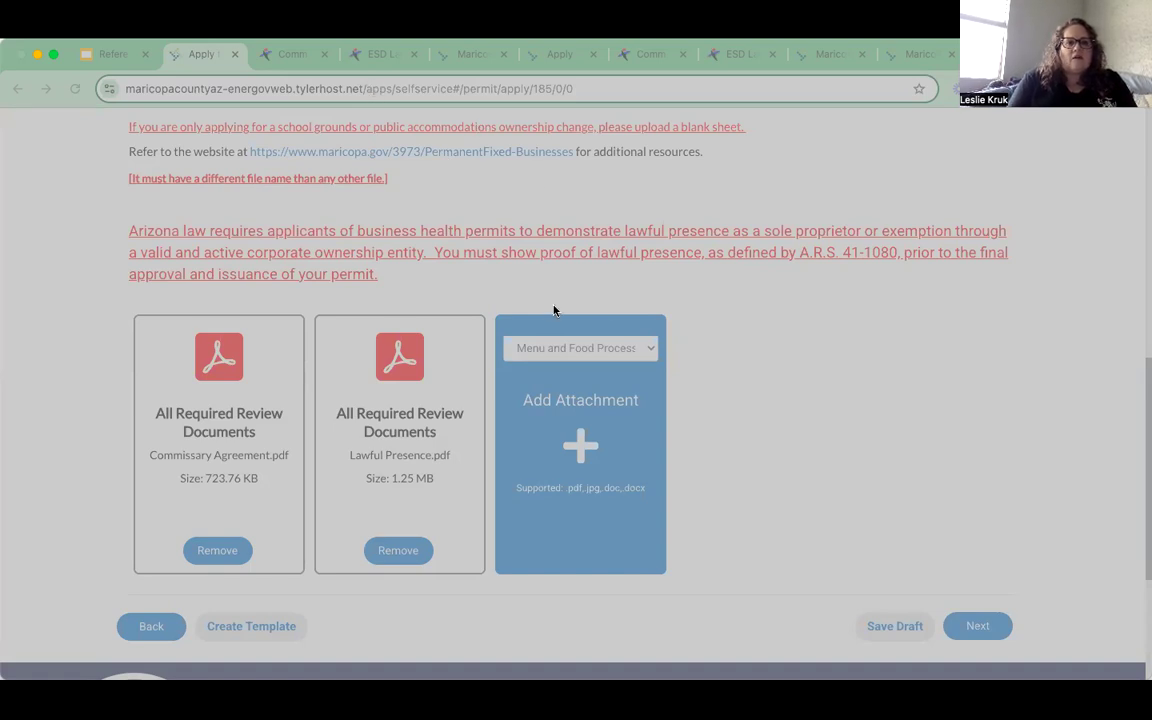
left_click(953, 544)
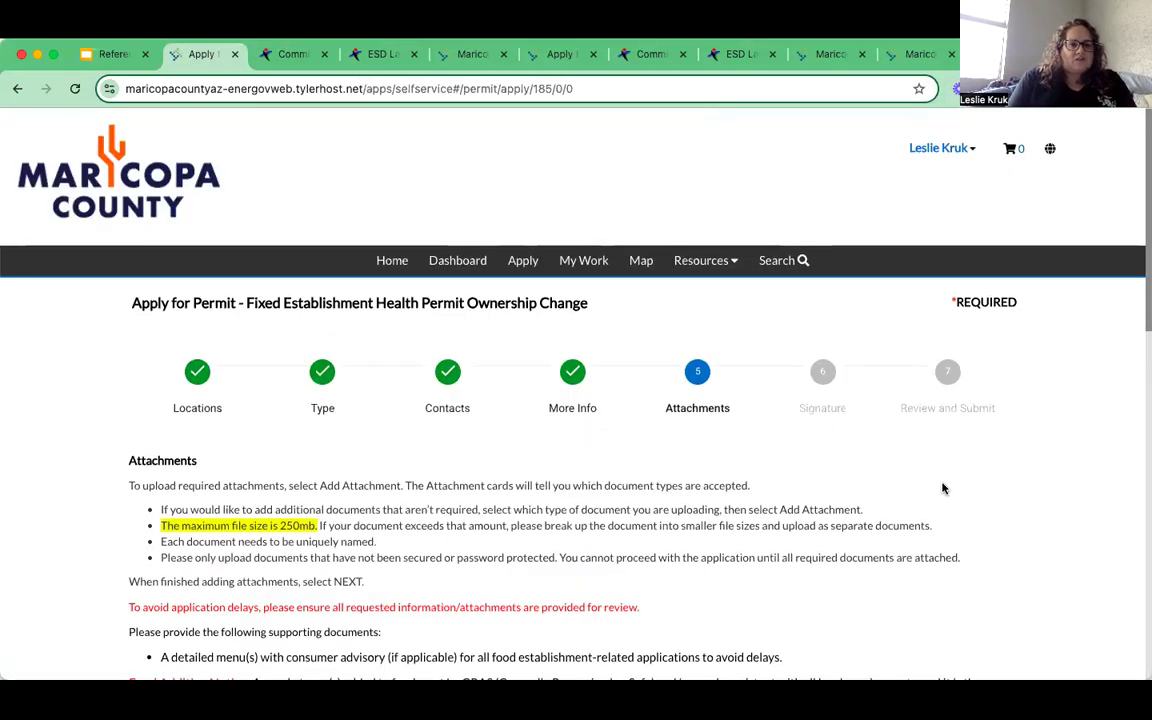
scroll(942, 488, "down", 7)
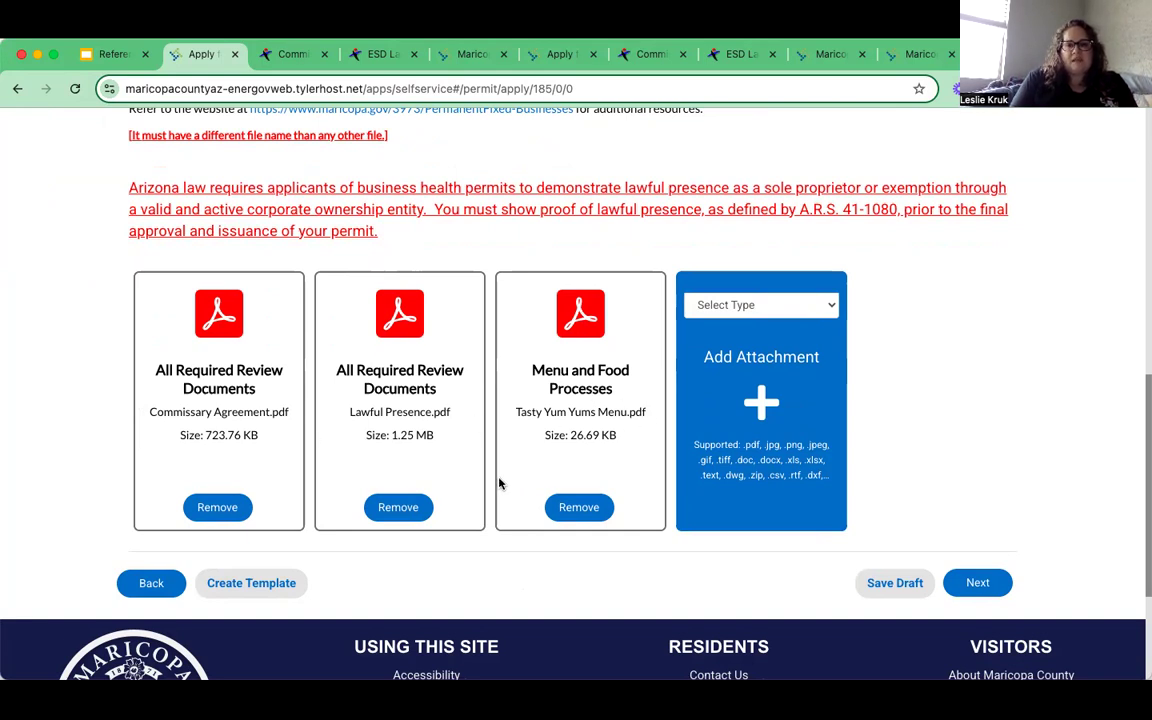
- Save the attachments and fill the signing consent field with the applicant's suggested name
left_click(978, 583)
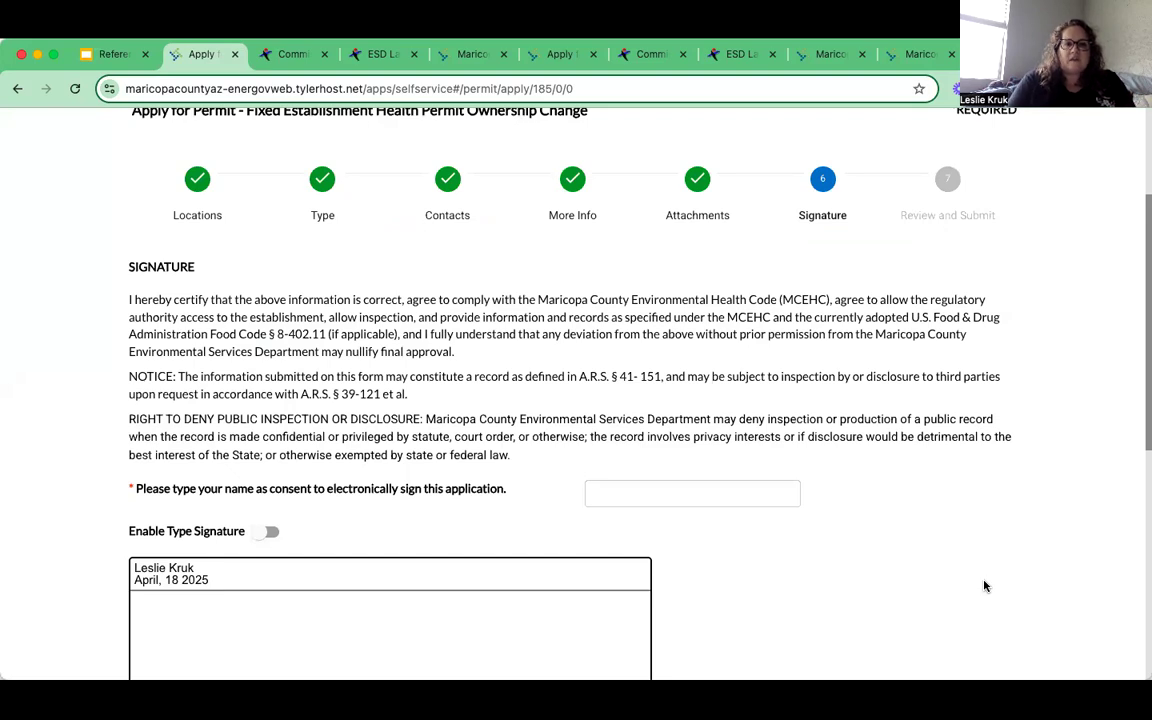
scroll(955, 525, "down", 3)
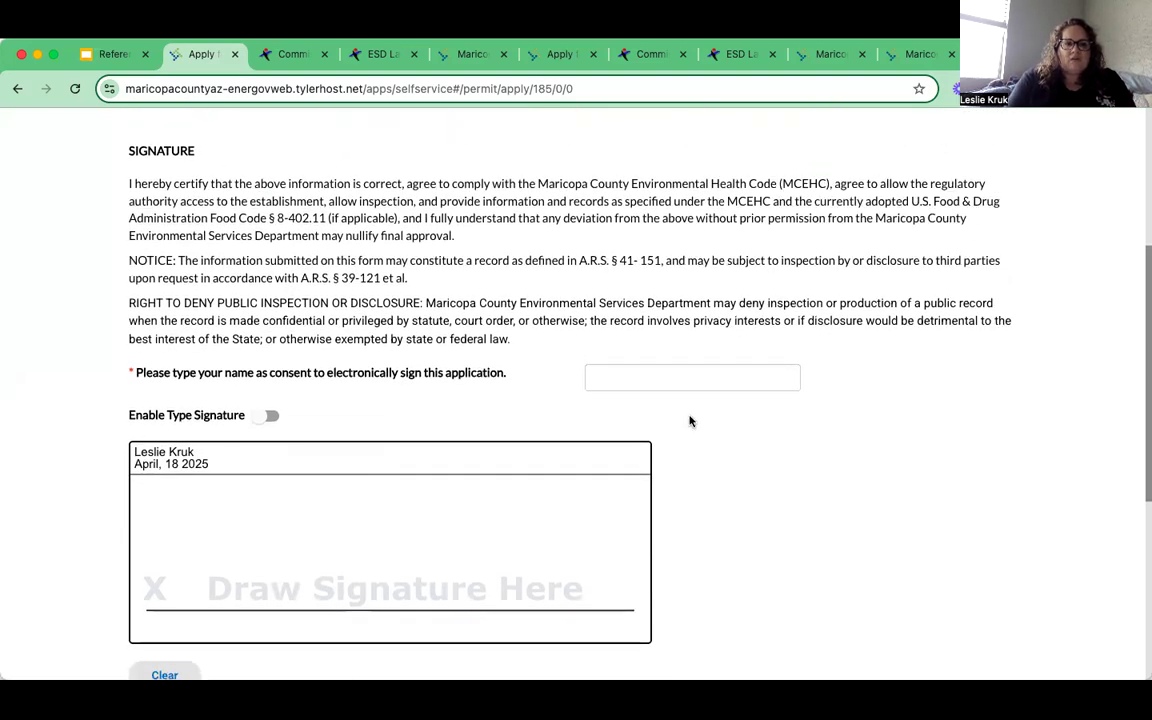
left_click(673, 380)
left_click(691, 418)
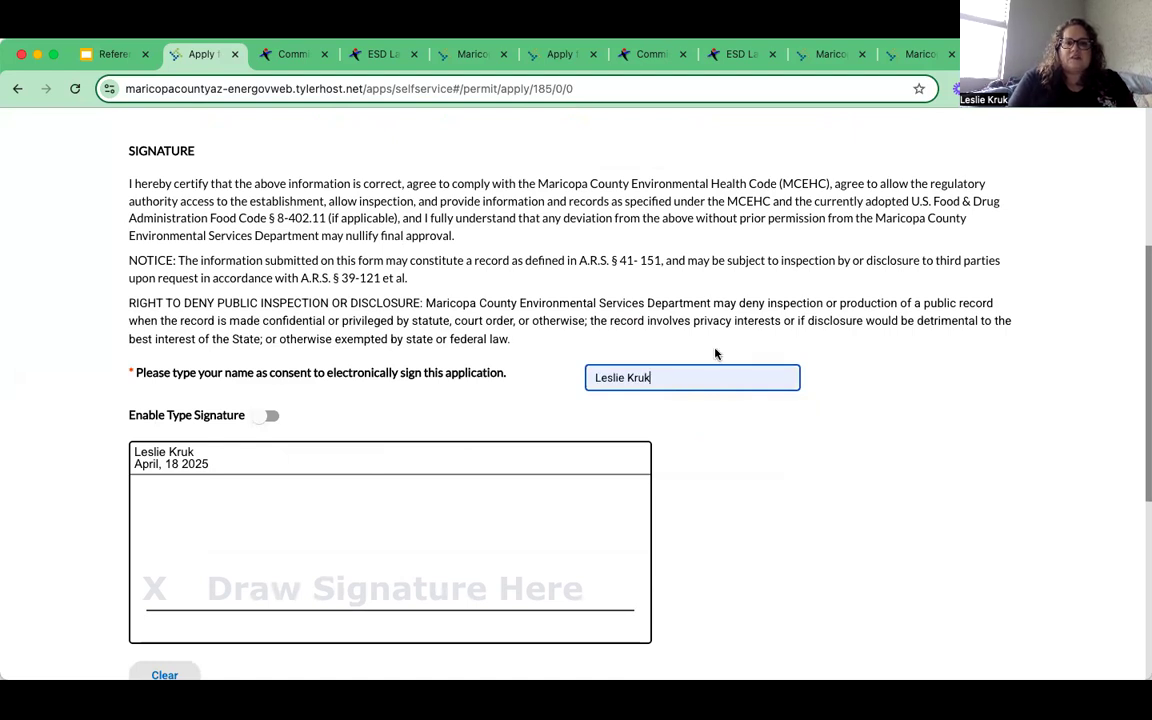
- Draw a signature in the Draw Signature Here pad and continue to Review and Submit
left_click(172, 552)
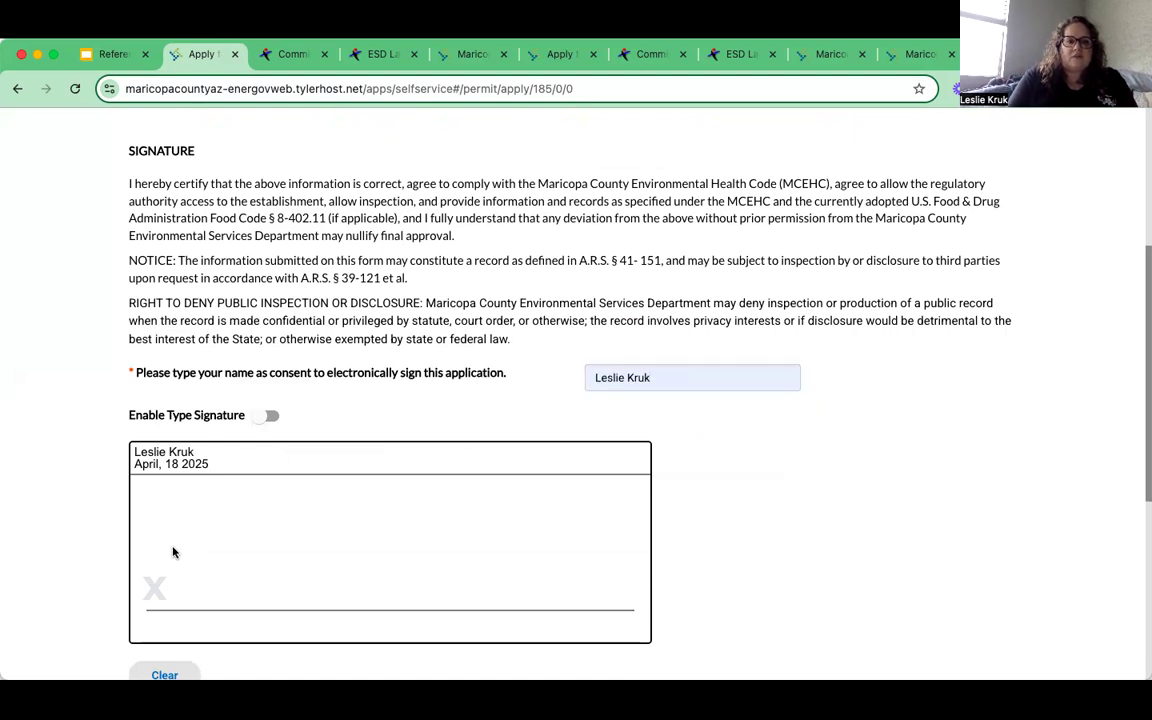
left_click_drag(172, 552, 368, 597)
left_click_drag(397, 518, 398, 586)
mouse_move(458, 517)
left_mouse_down()
mouse_move(412, 552)
mouse_move(536, 575)
left_mouse_up()
scroll(792, 548, "down", 4)
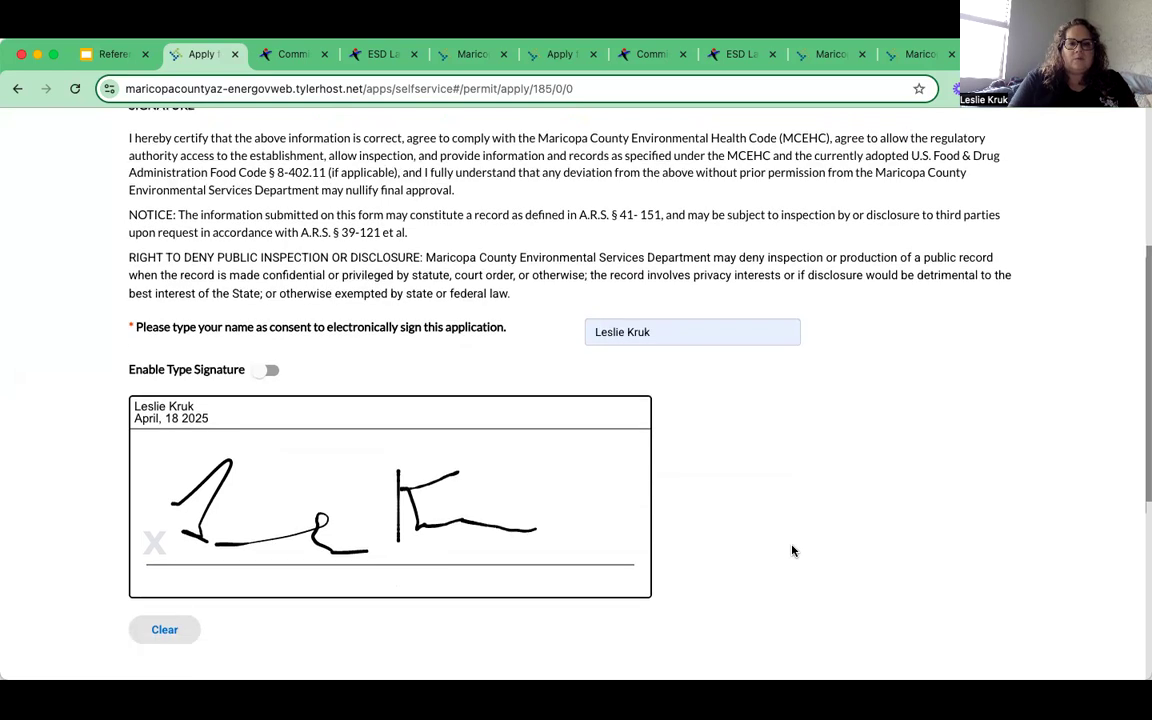
left_click(977, 566)
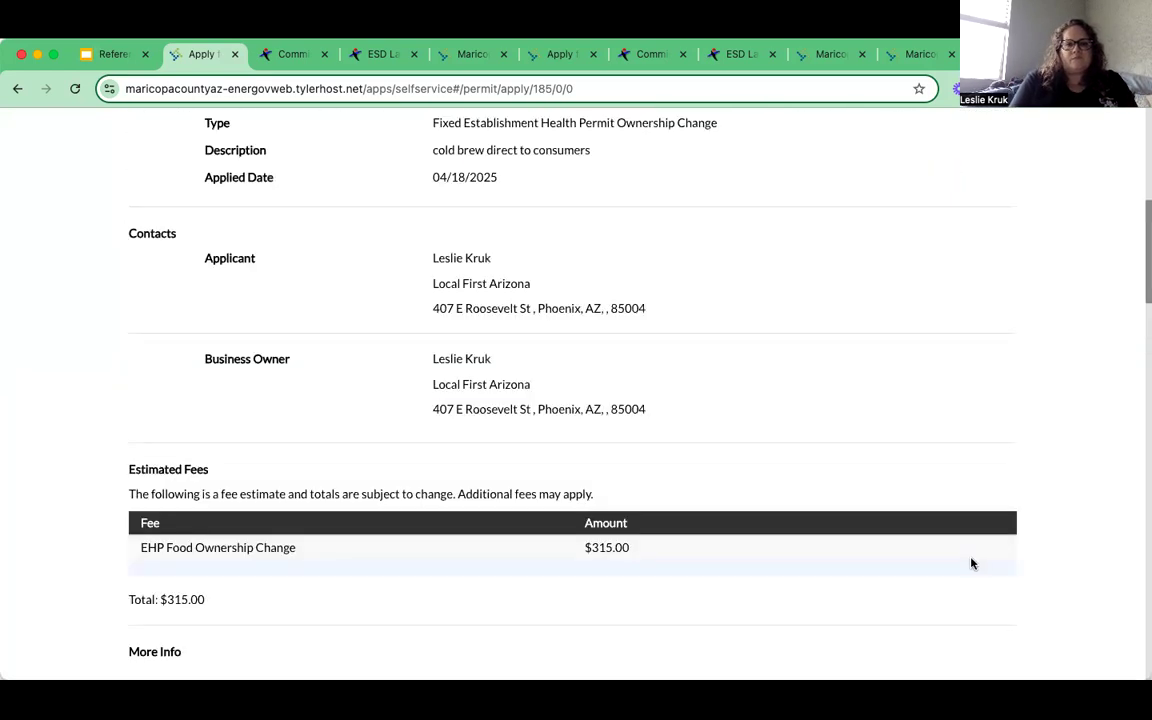
- Scroll the summary to check applied date 04/18/2025, Applicant and Business Owner contacts, and the $315.00 fee
scroll(748, 442, "up", 4)
scroll(749, 443, "up", 3)
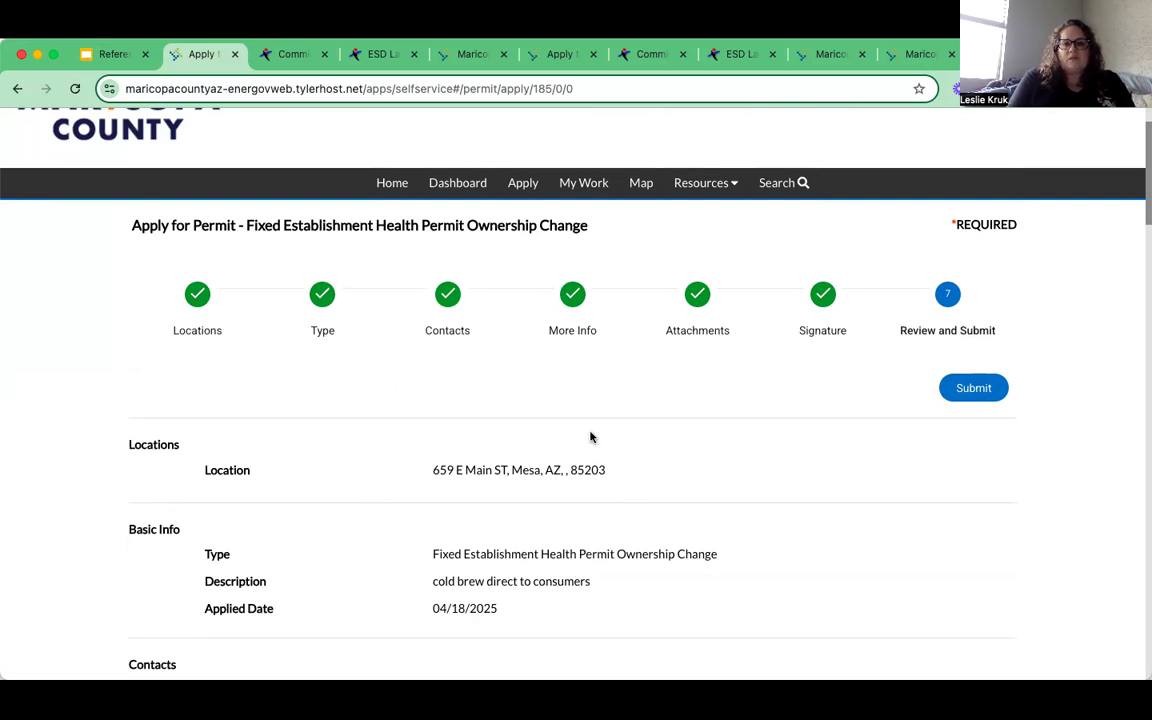
scroll(390, 542, "down", 5)
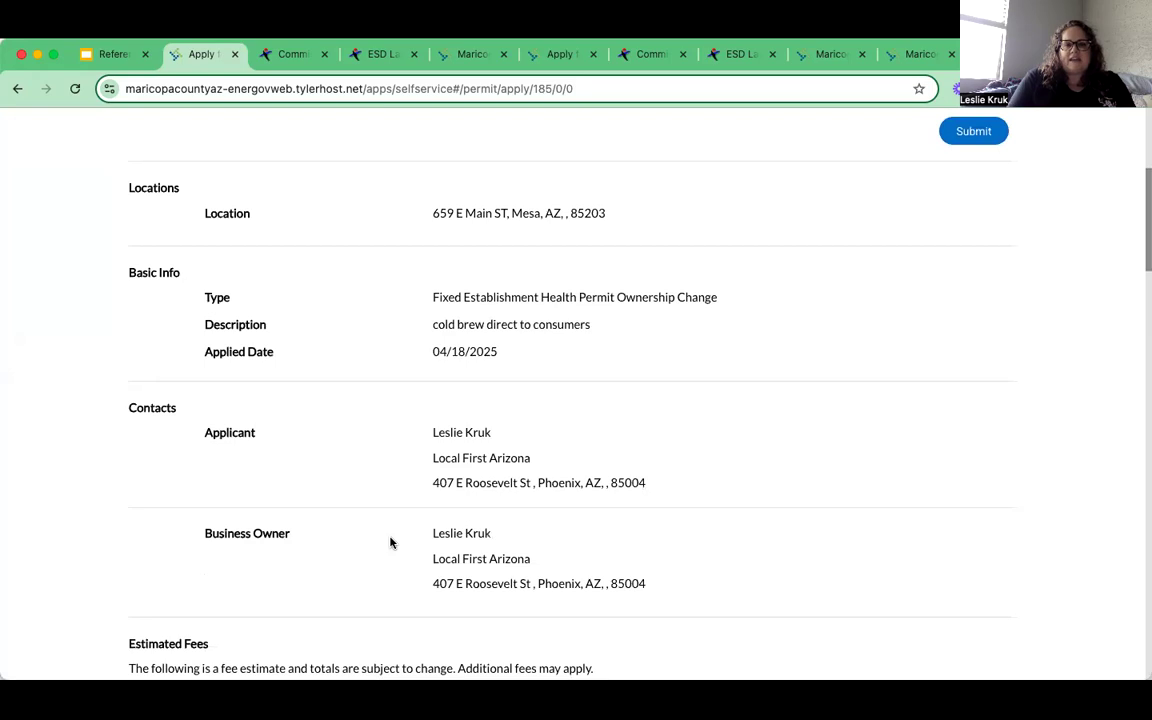
scroll(390, 542, "down", 1)
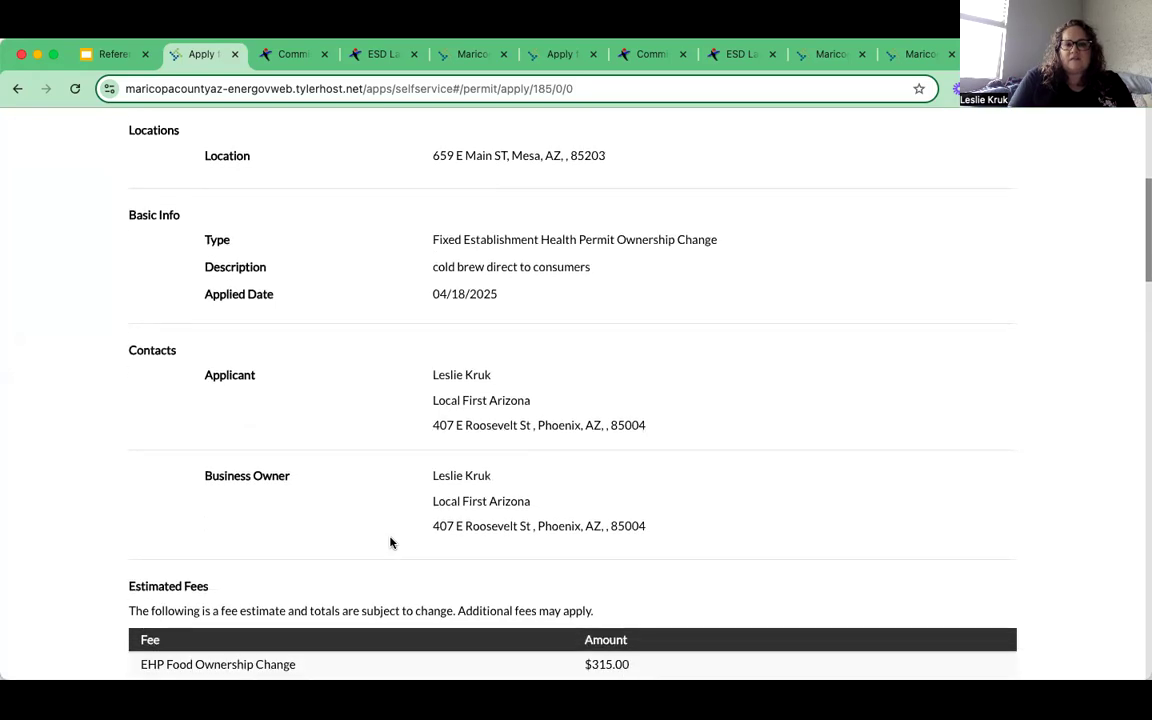
scroll(390, 542, "down", 1)
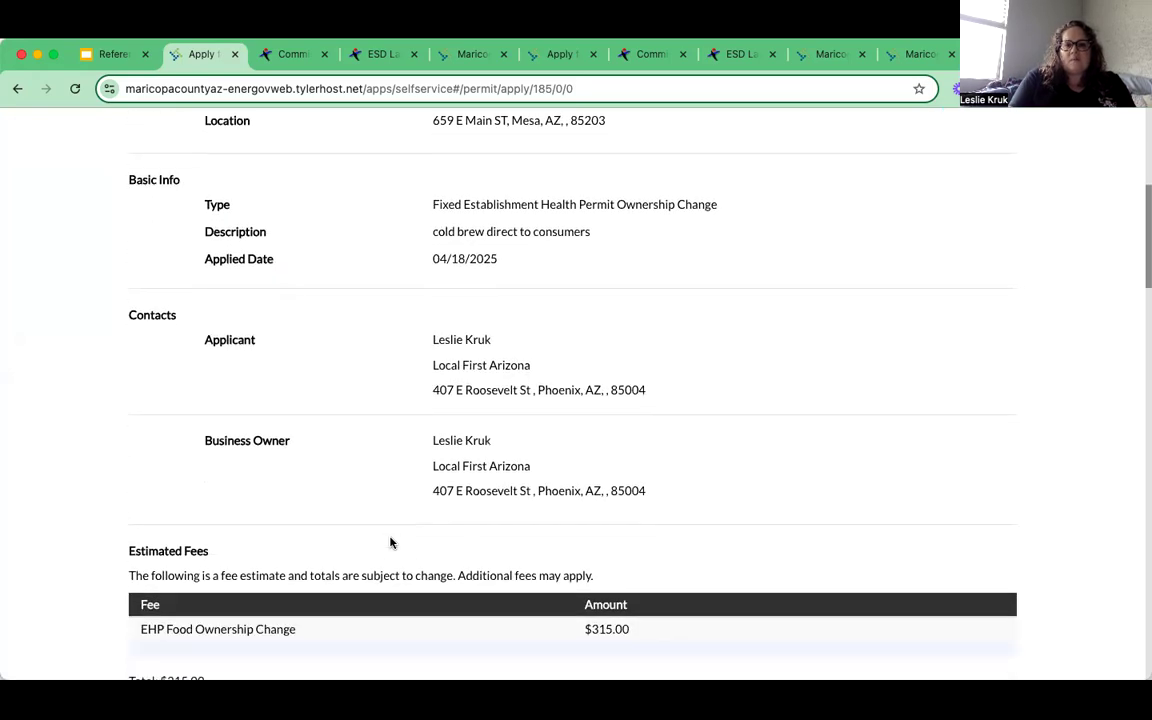
scroll(396, 411, "down", 1)
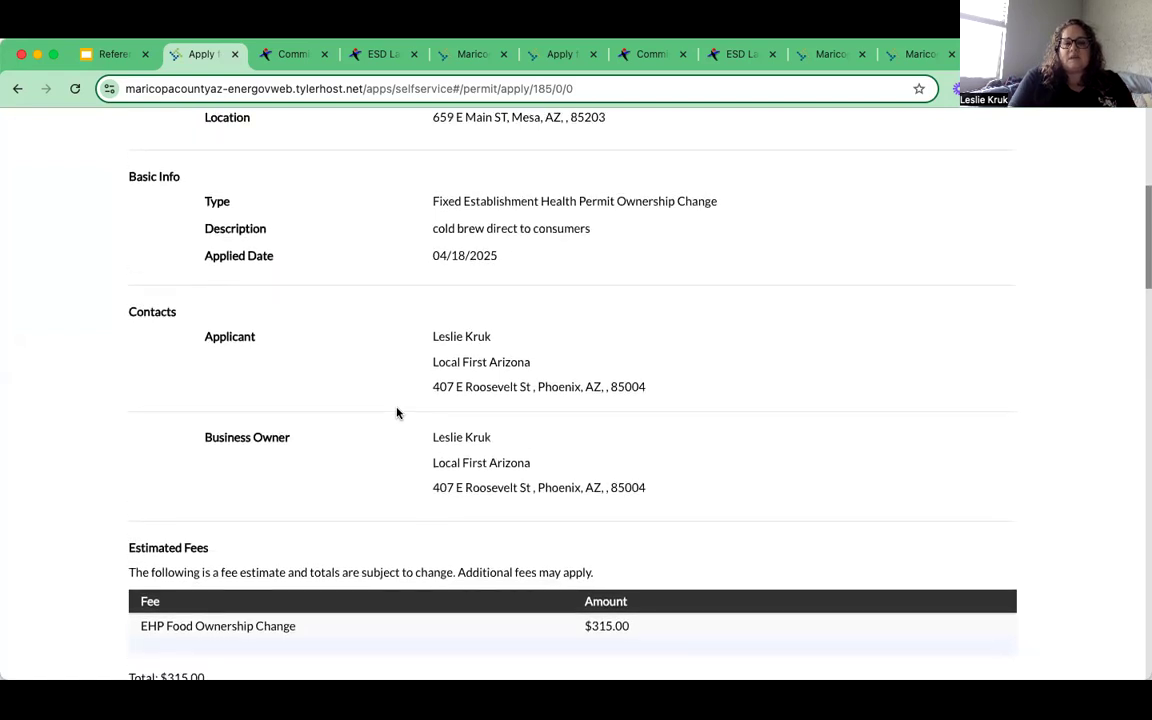
scroll(396, 413, "up", 1)
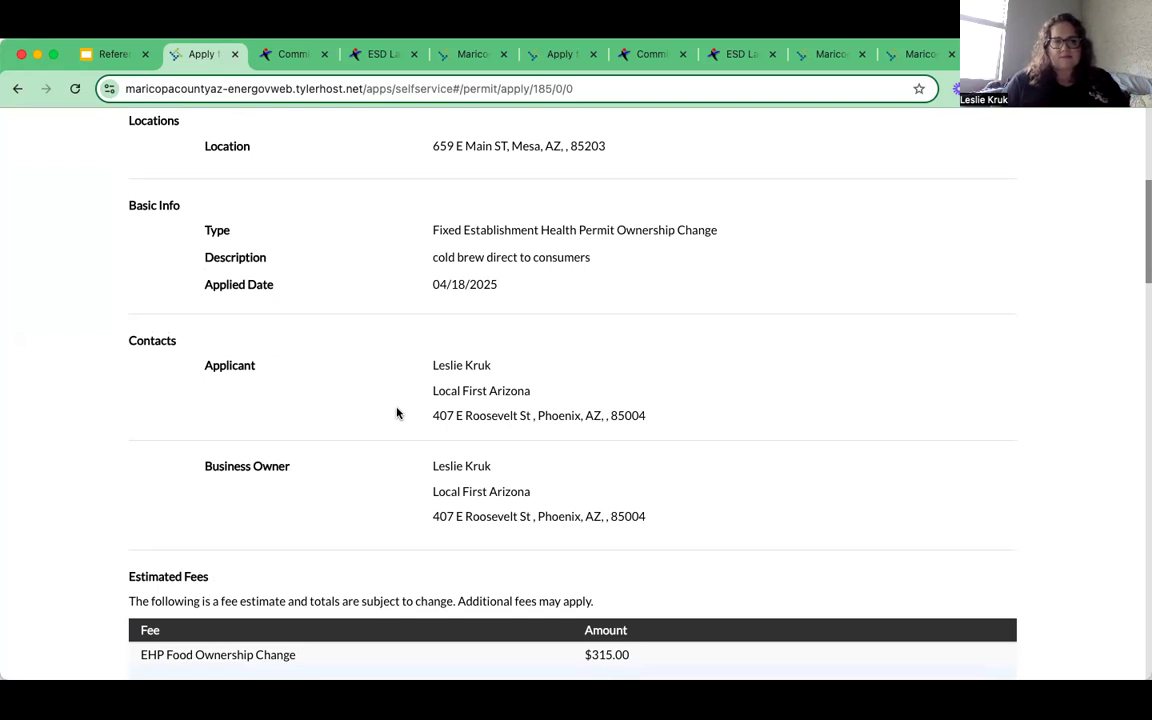
scroll(111, 535, "down", 1)
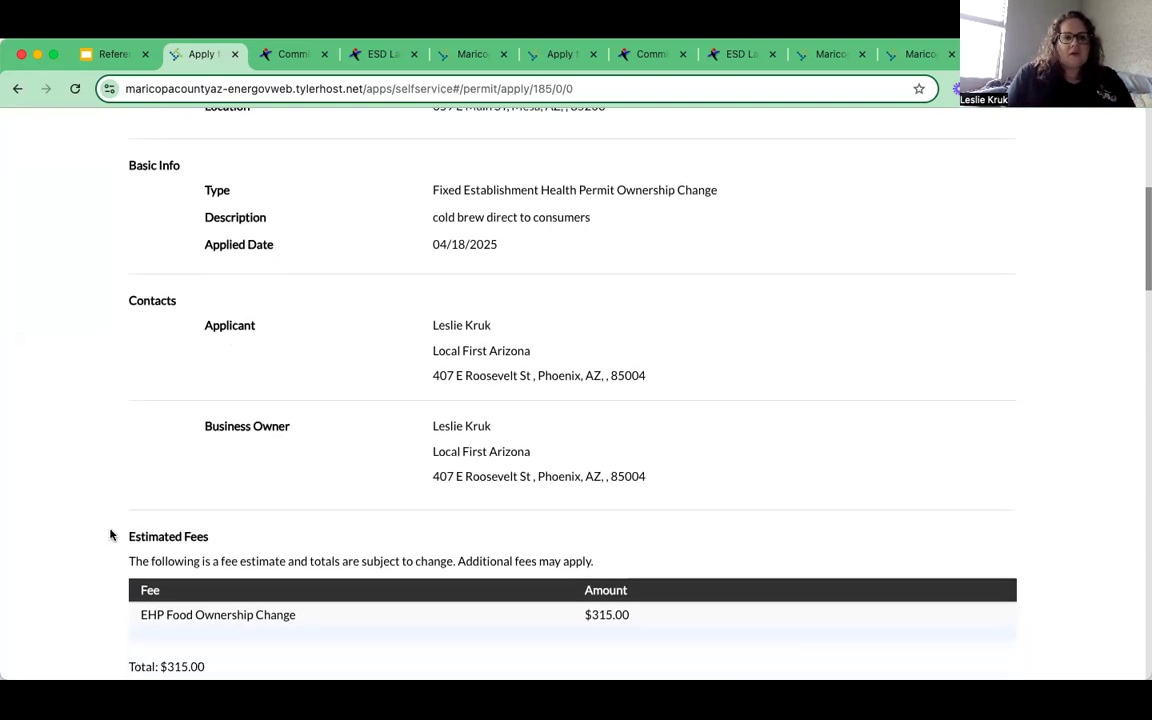
scroll(111, 535, "down", 3)
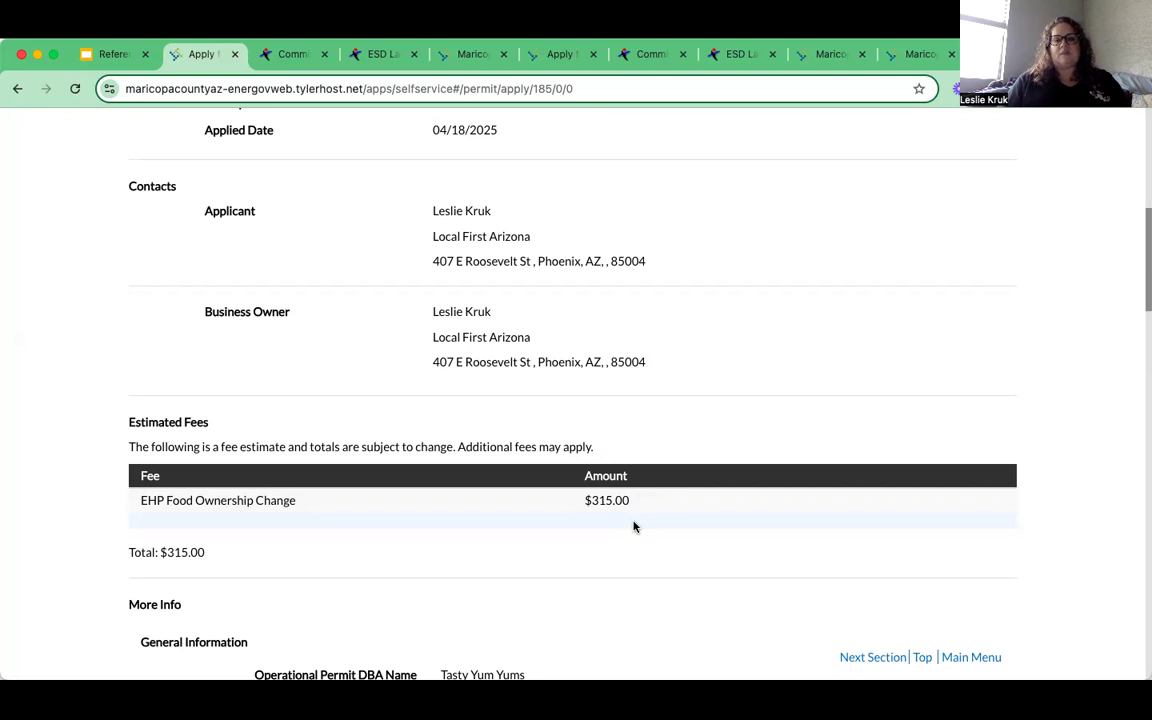
- Check that the three PDFs appear in the Attachments list, then return to the Google Slides tab
scroll(633, 527, "down", 5)
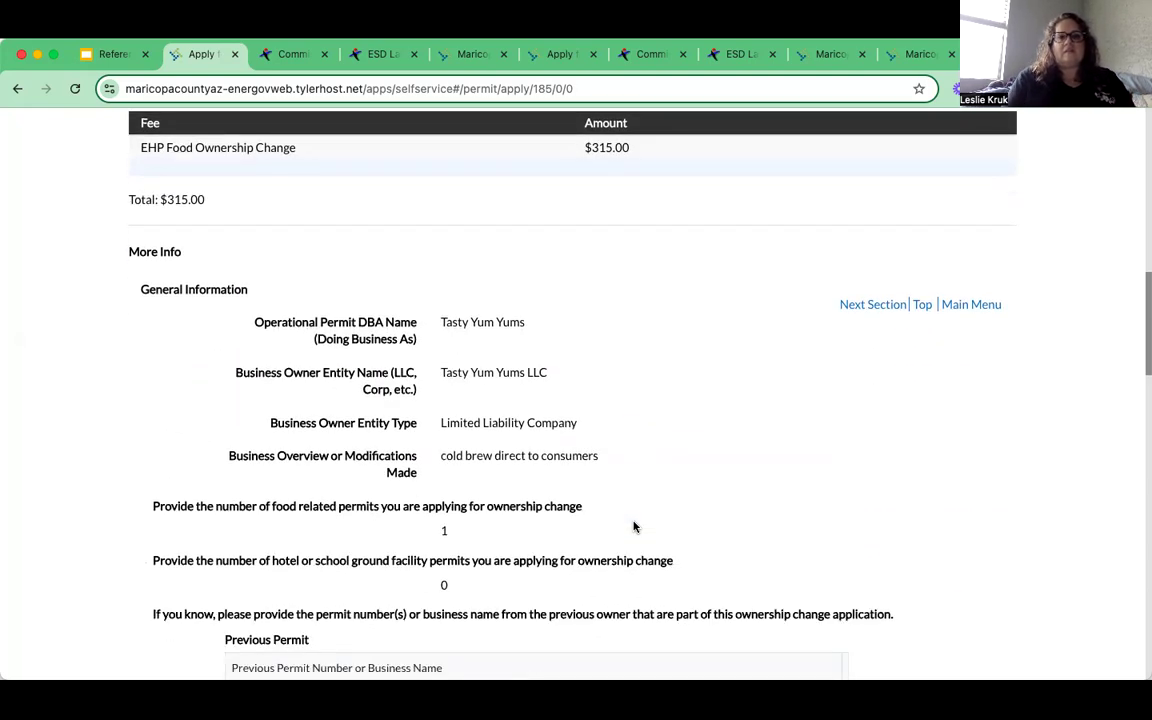
scroll(633, 527, "down", 2)
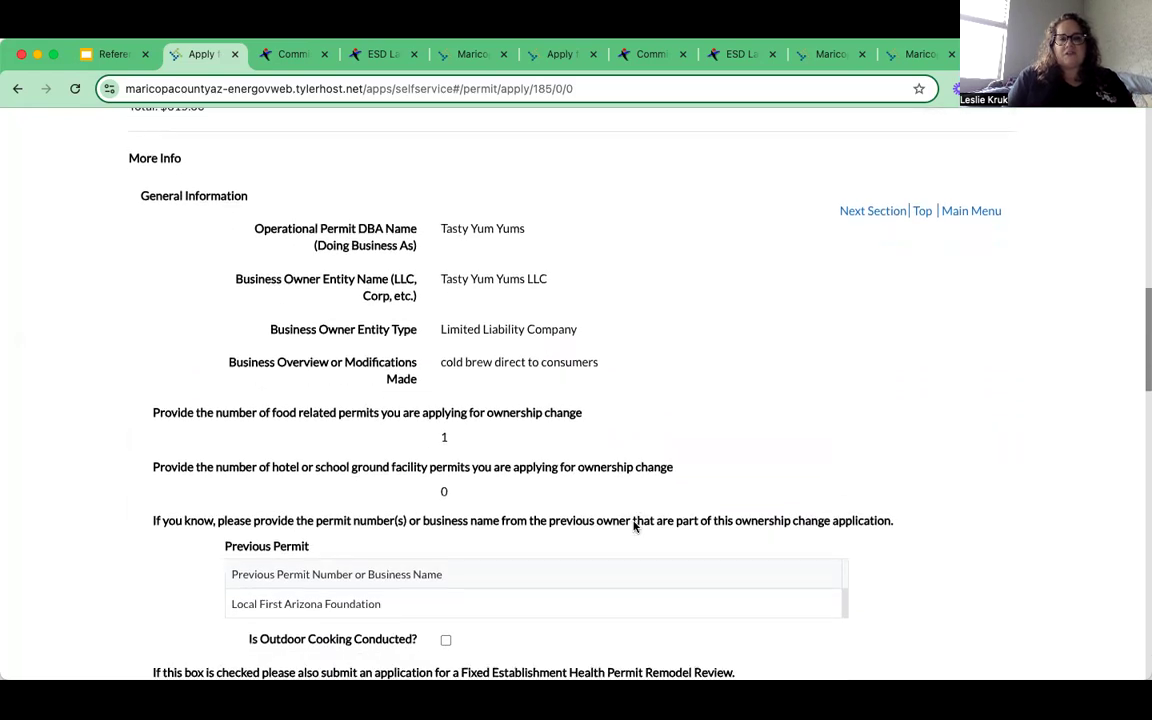
scroll(633, 527, "down", 4)
scroll(633, 527, "down", 6)
scroll(633, 520, "down", 8)
scroll(633, 527, "down", 5)
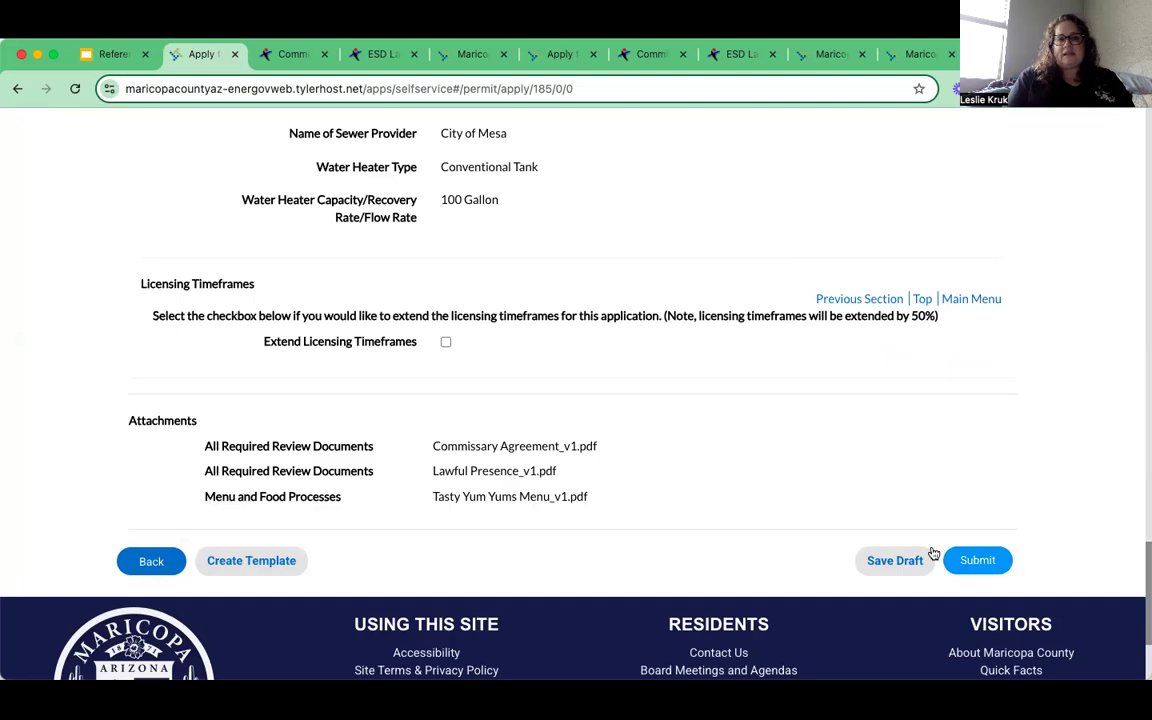
left_click(111, 64)
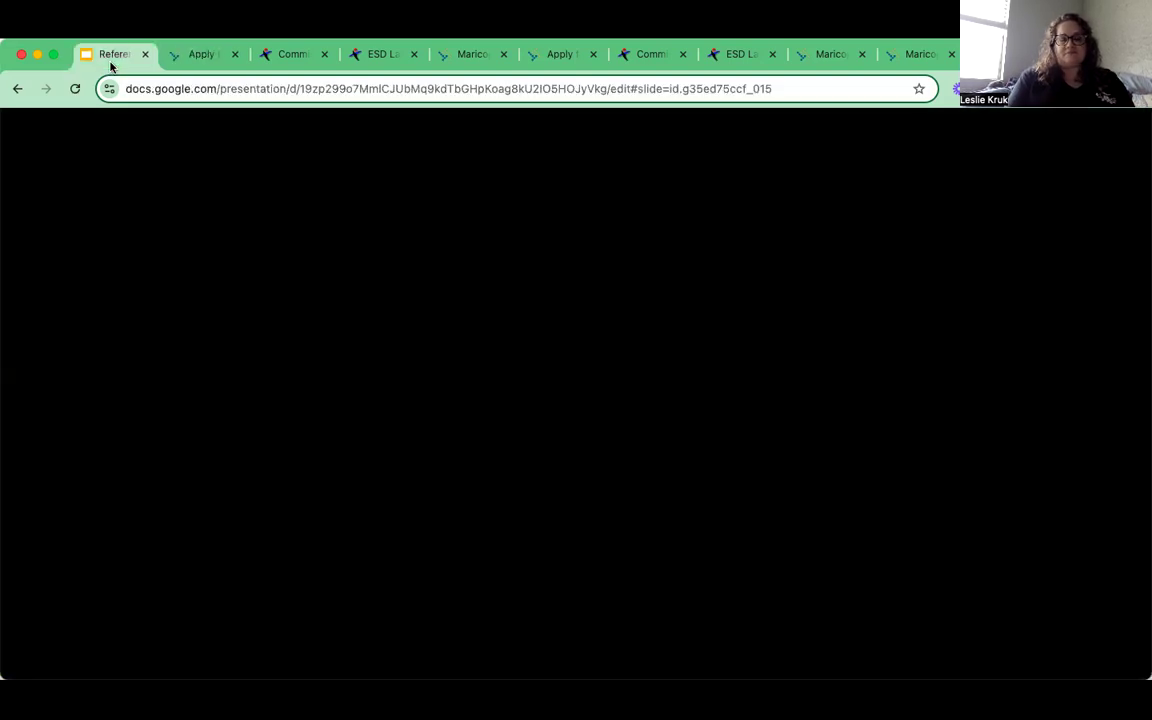